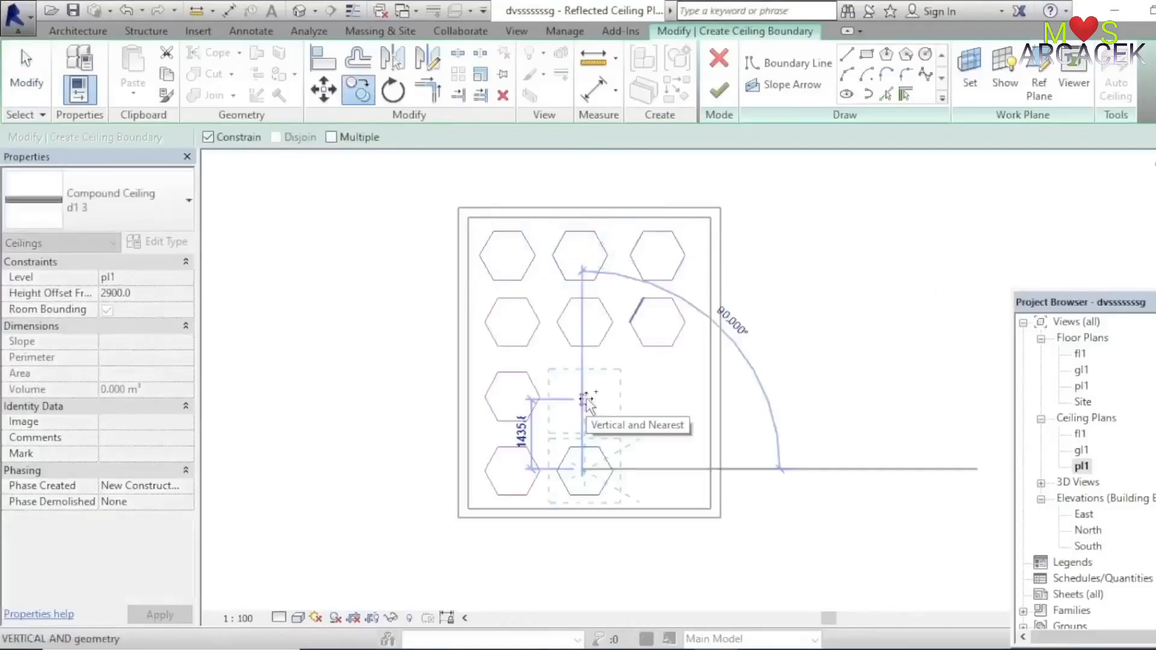
Copy the bottom row's middle hexagon straight up into the third row of the ceiling boundary sketch.
click(601, 424)
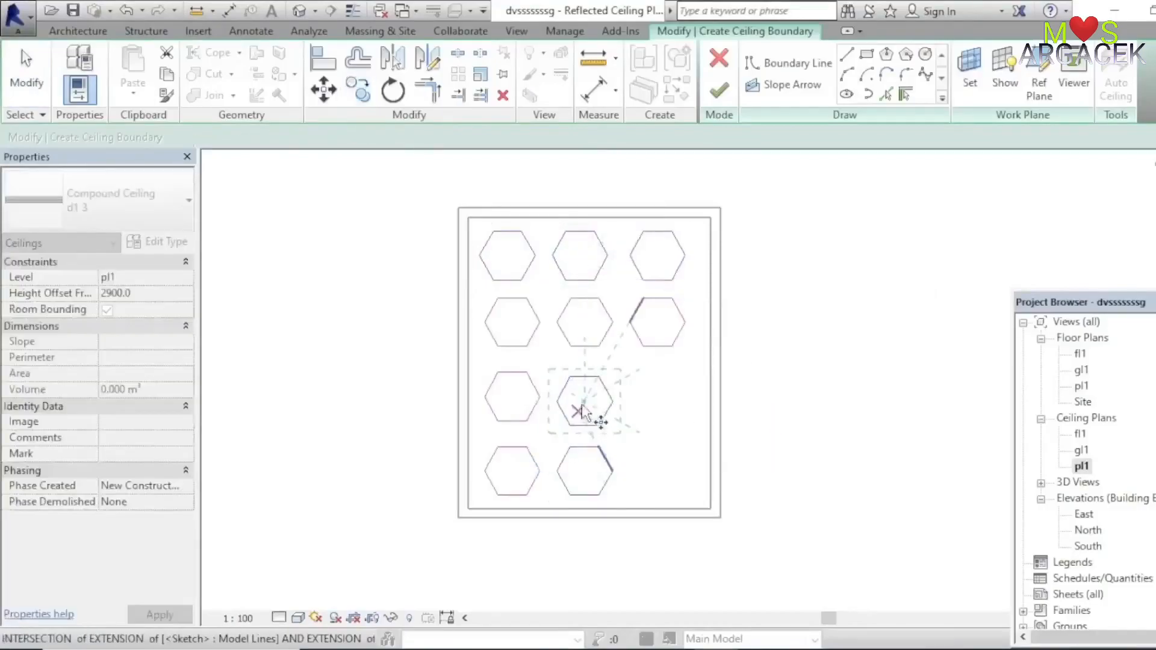
key(c)
key(o)
click(584, 401)
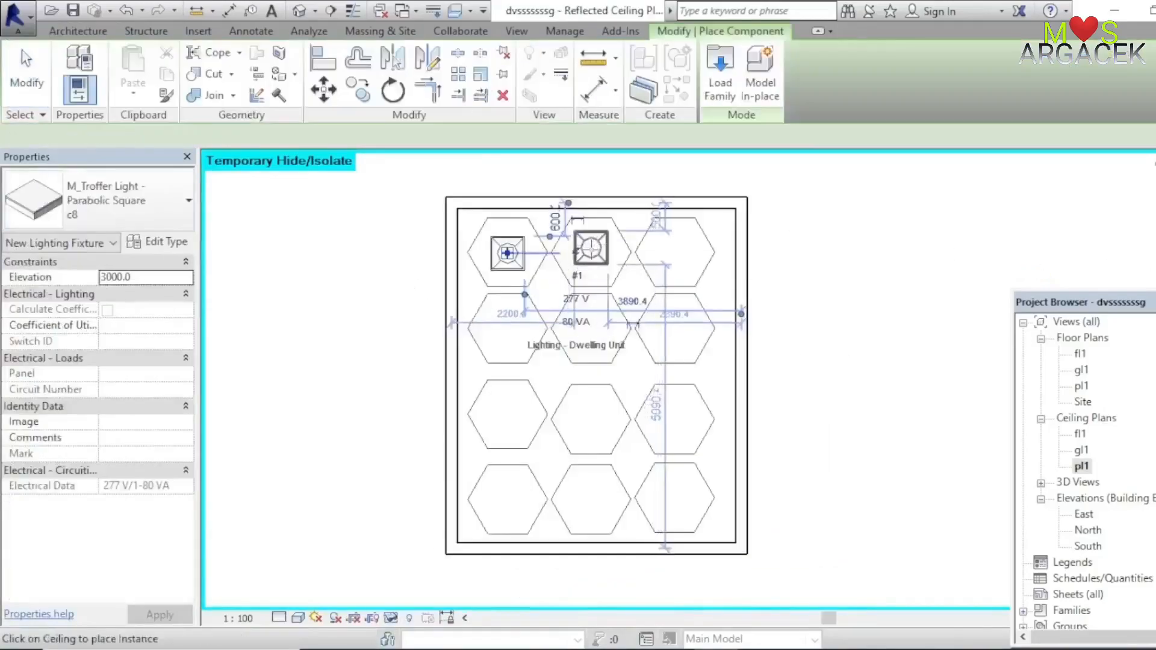
Place a Parabolic Square c8 troffer light in the right-hand hexagon of the ceiling's top row.
click(669, 253)
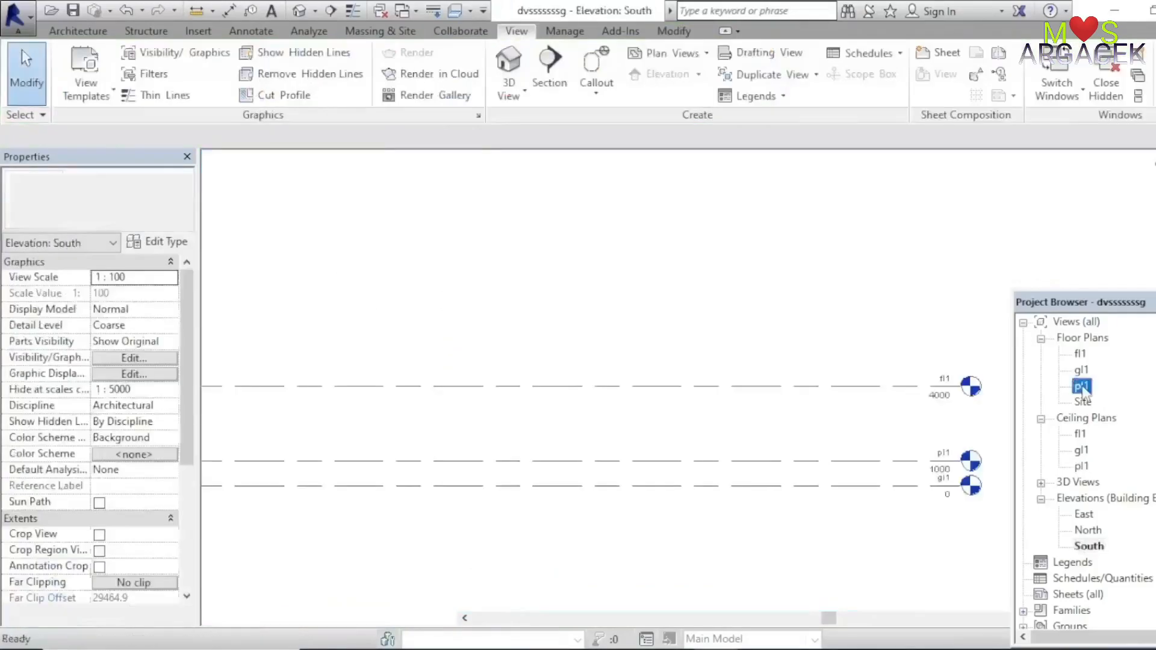
Draw a 5000 by 6000 mm rectangle of model lines in the pl1 floor plan.
double_click(1081, 386)
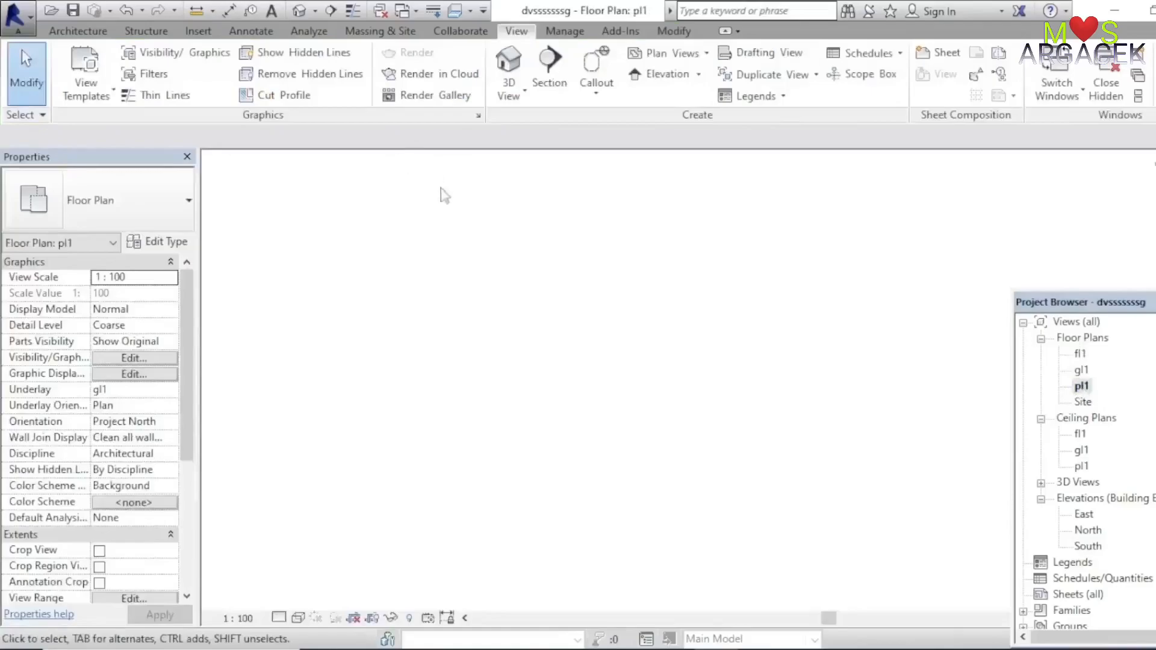
click(77, 30)
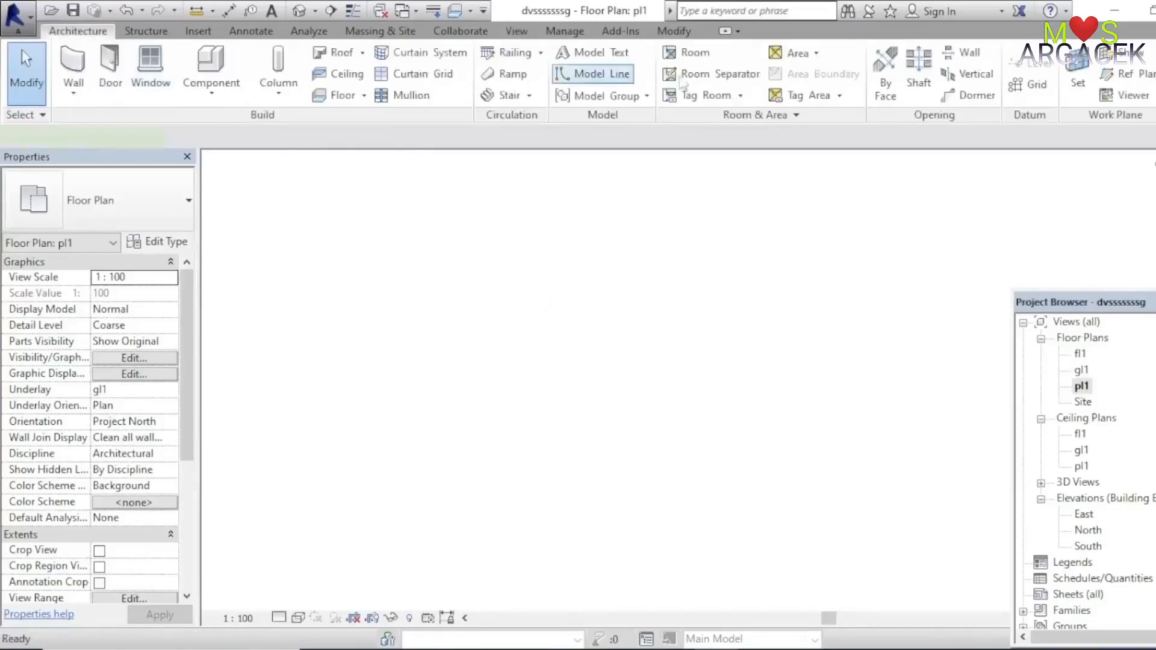
click(602, 73)
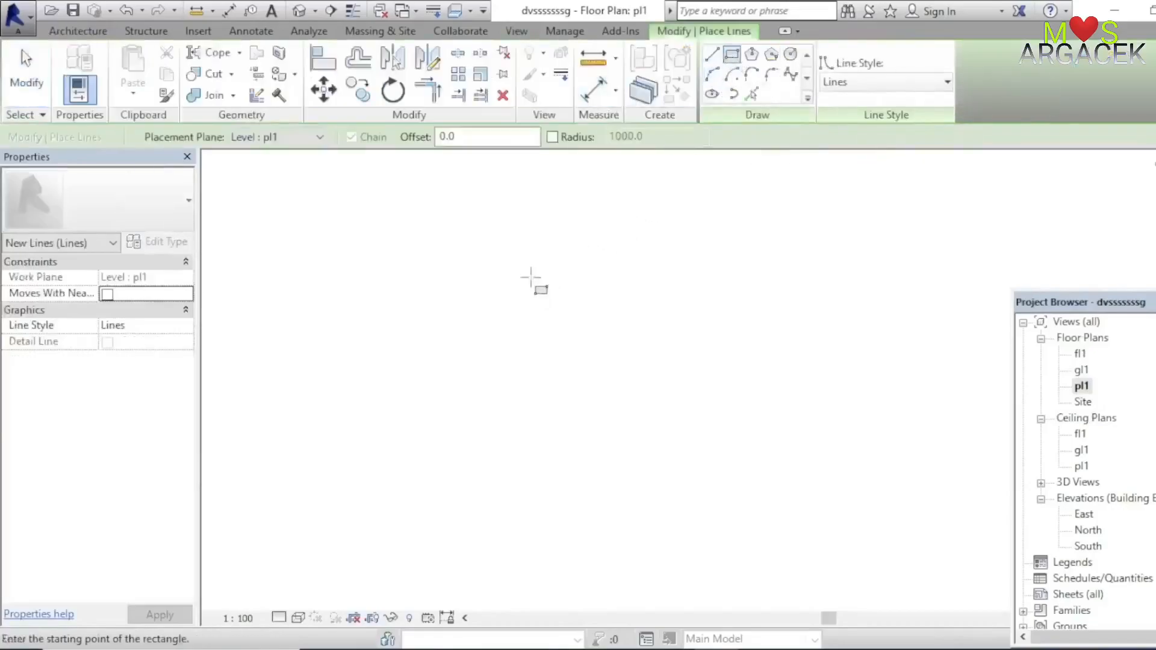
click(457, 264)
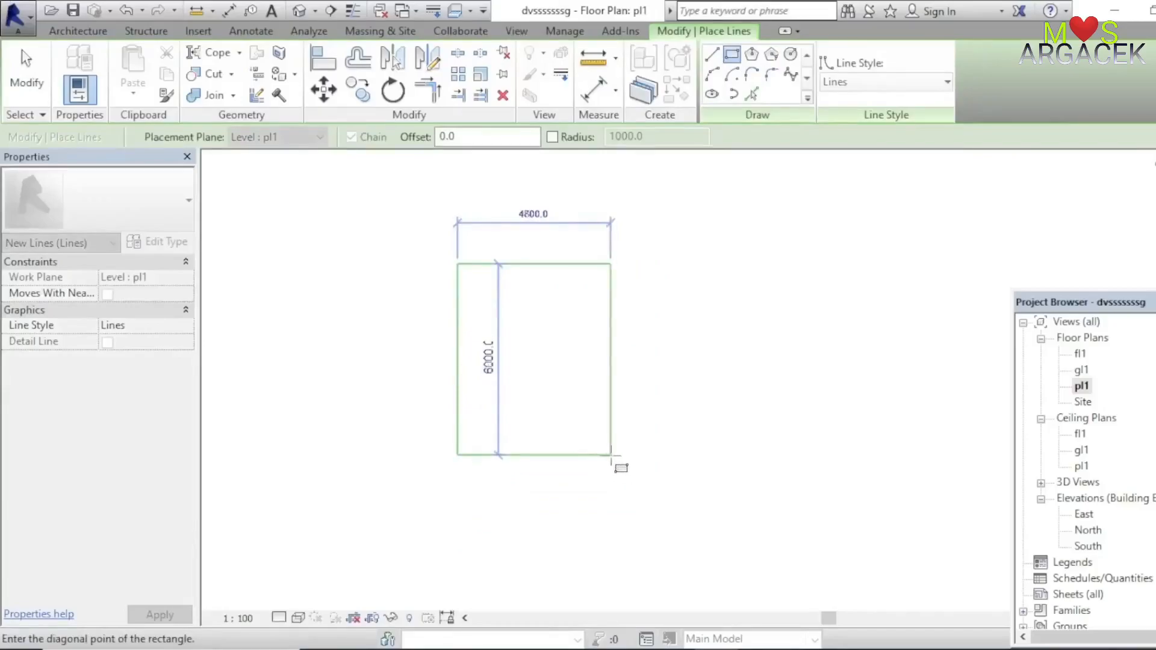
click(618, 457)
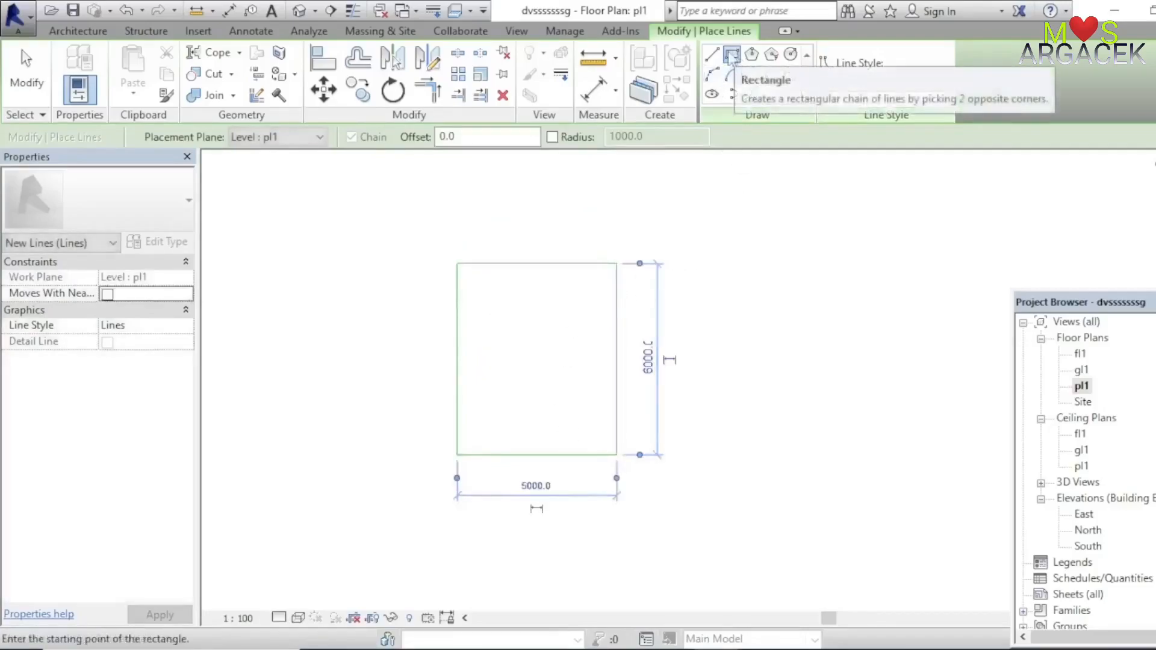
Offset all four edges of the rectangle outward by 200 mm as model lines using Pick Lines.
click(751, 94)
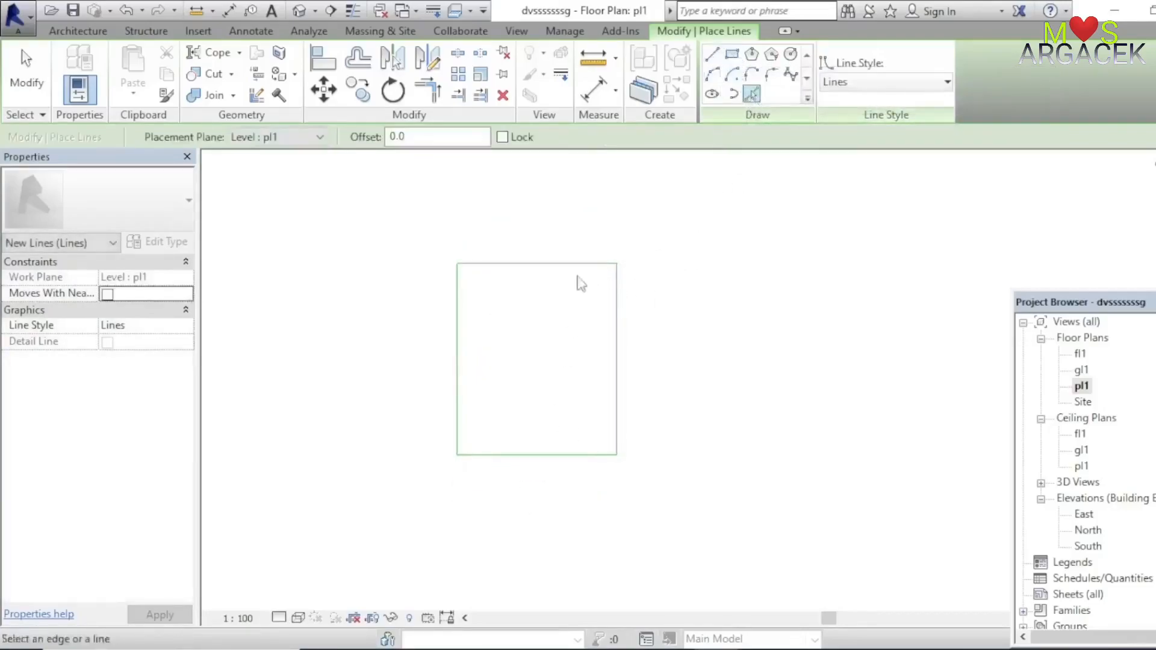
click(437, 138)
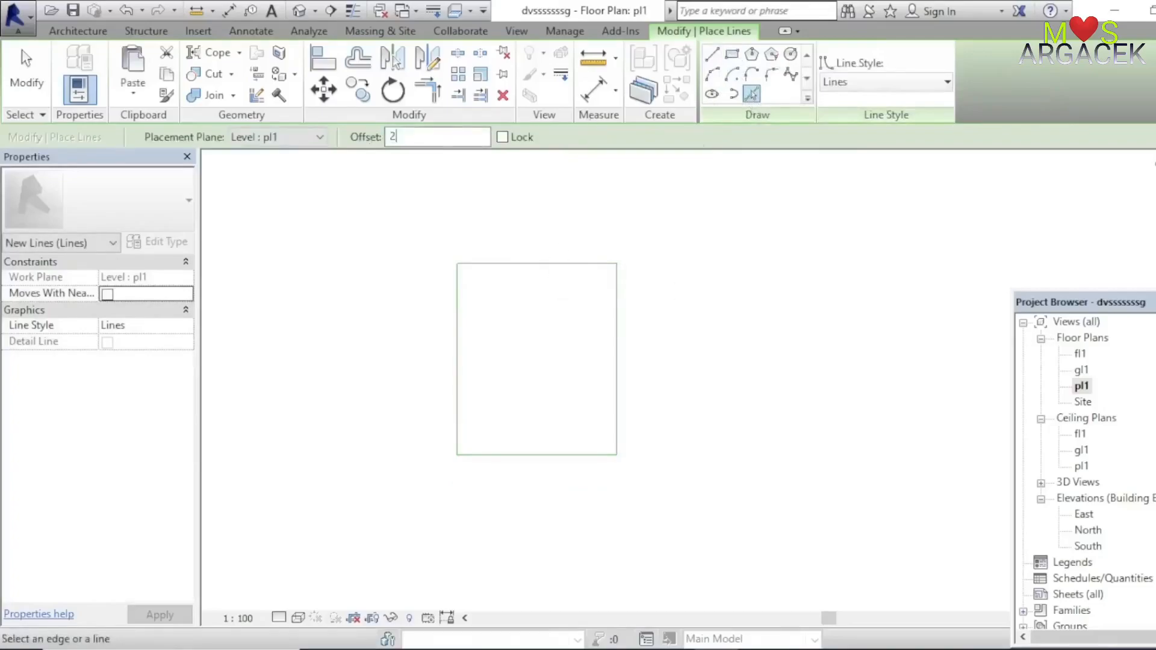
text(200)
click(560, 265)
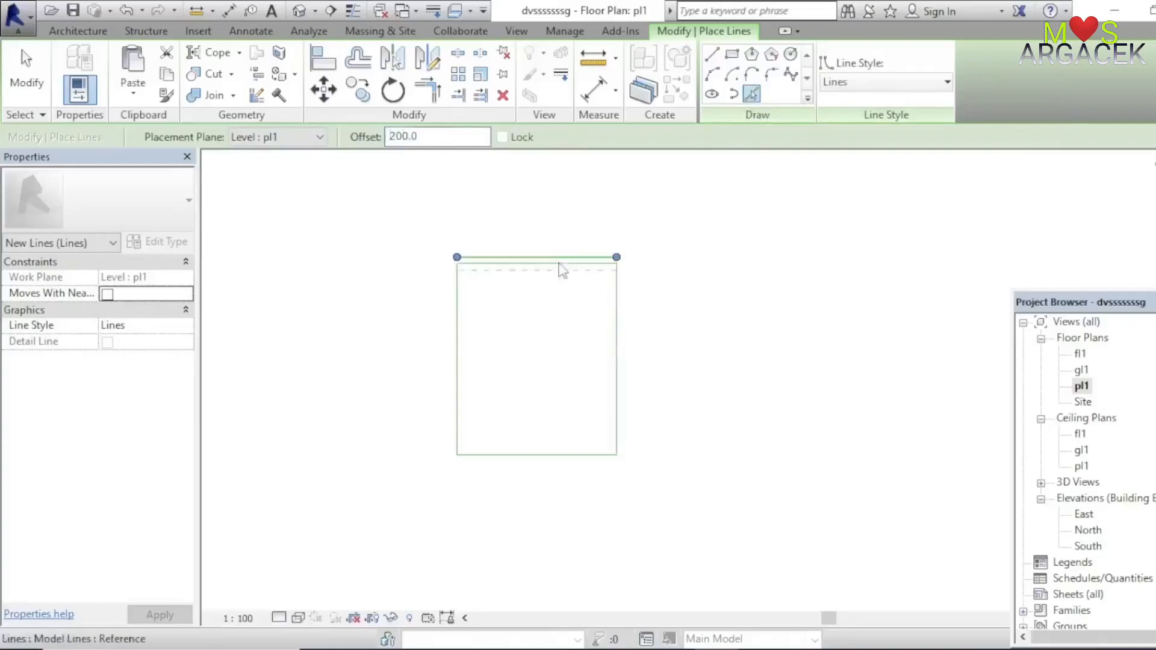
click(458, 316)
click(500, 456)
click(617, 418)
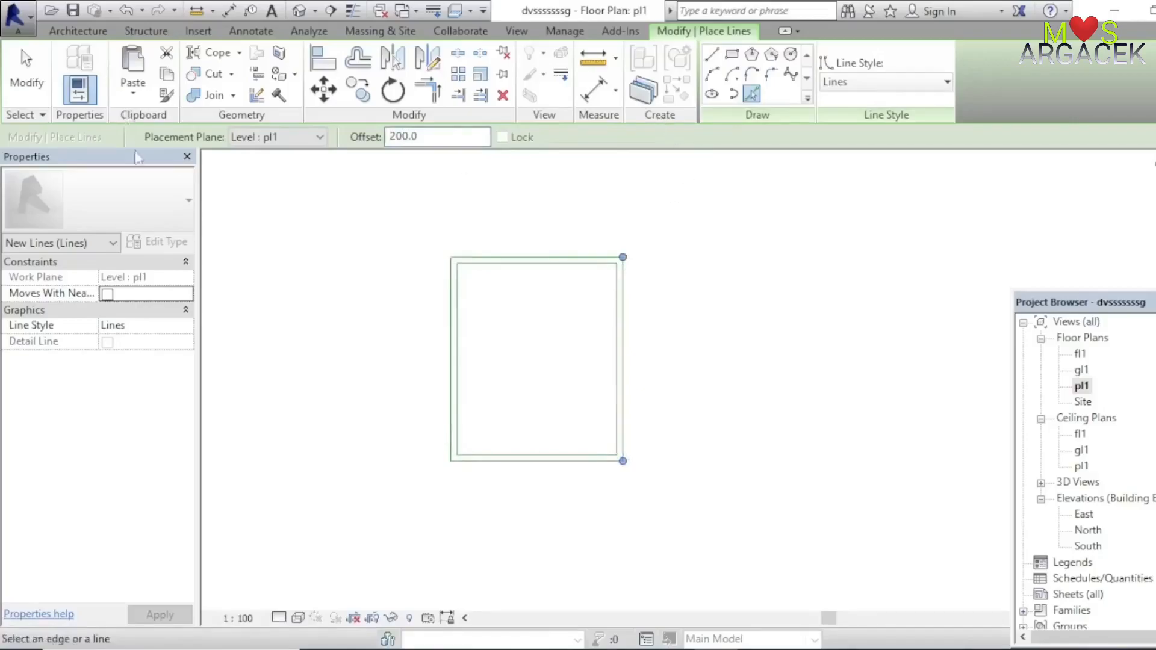
right_click(279, 265)
click(292, 270)
right_click(291, 269)
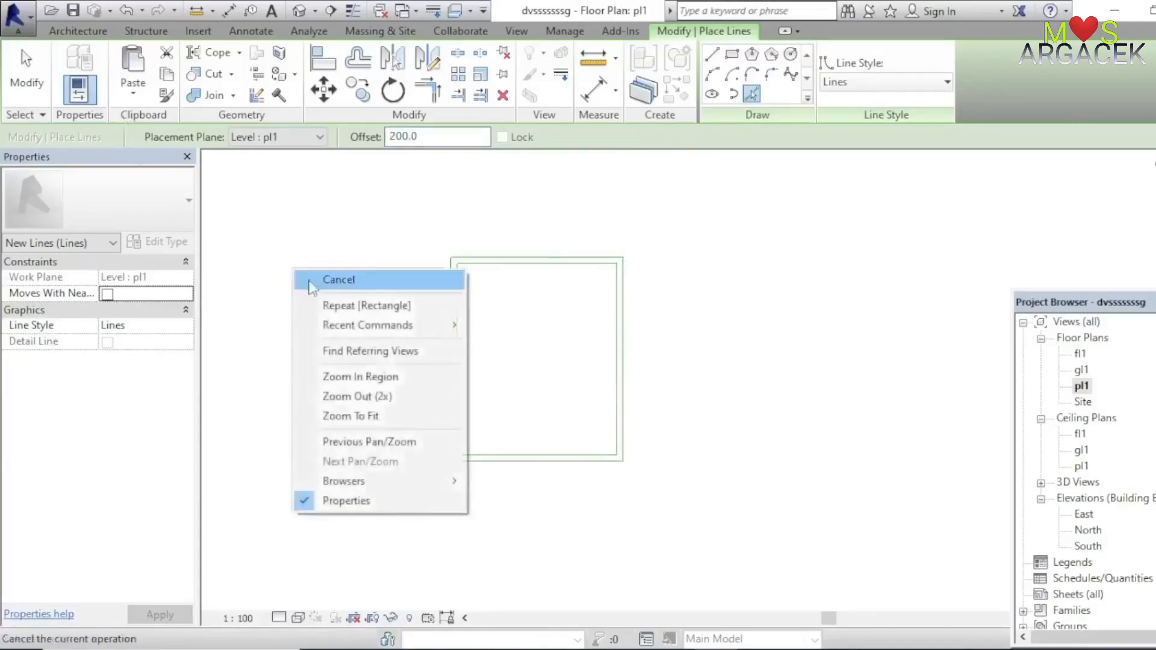
click(307, 274)
Create a new basic wall type named wall200 by duplicating Generic - 200mm.
click(72, 63)
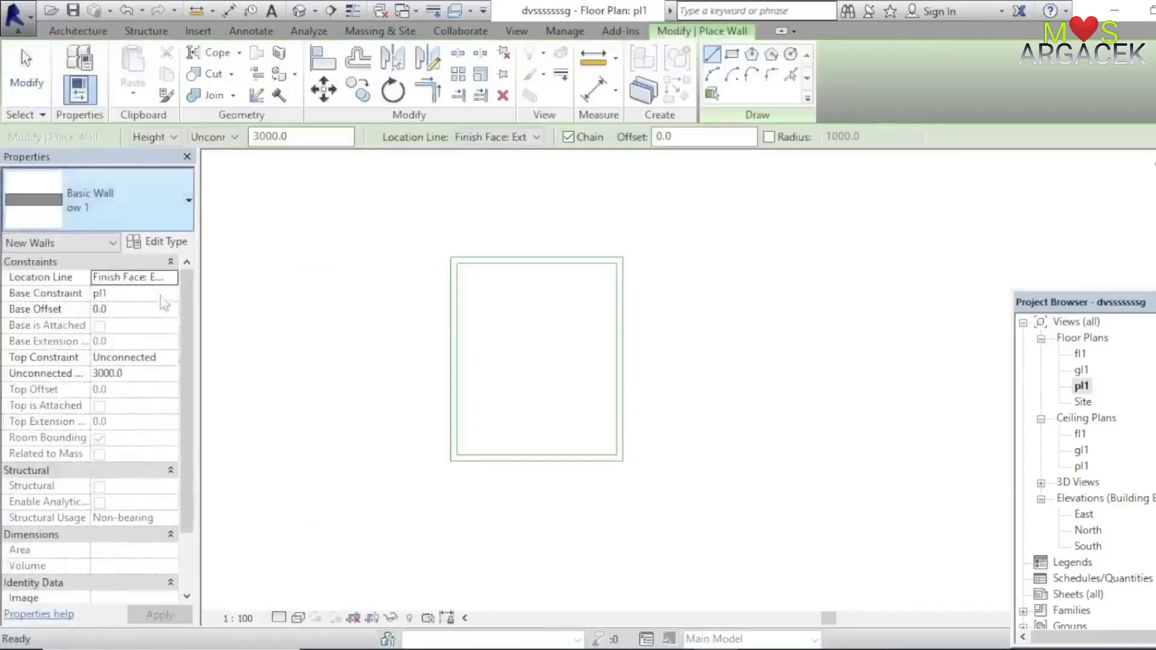
click(132, 205)
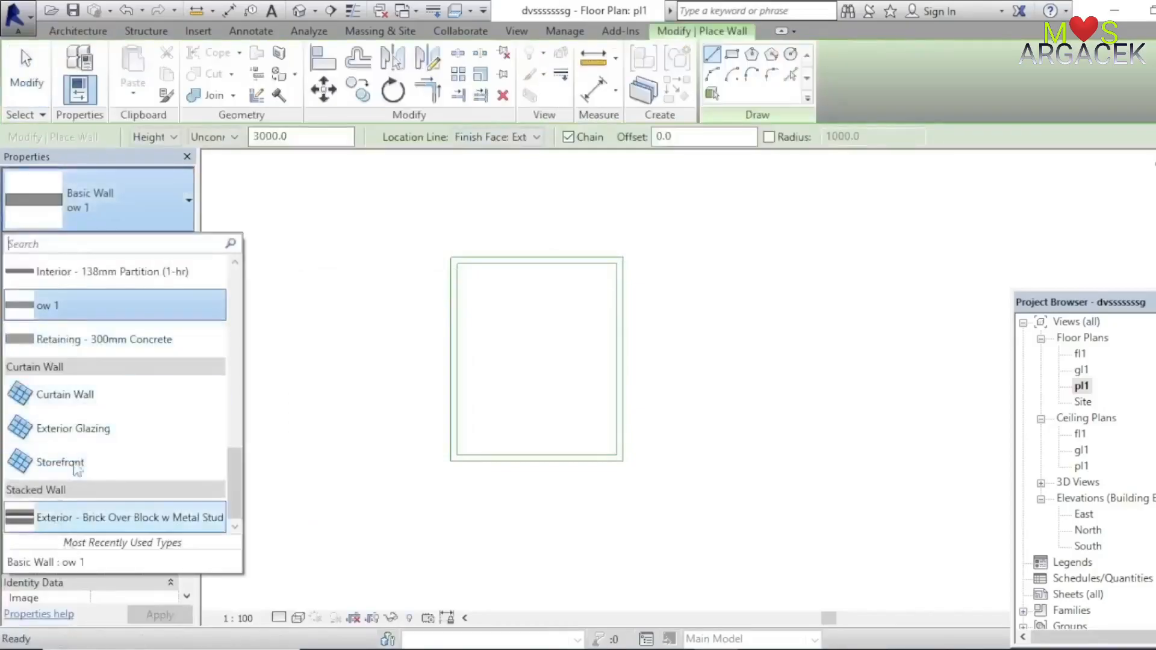
scroll(102, 359, up, 5)
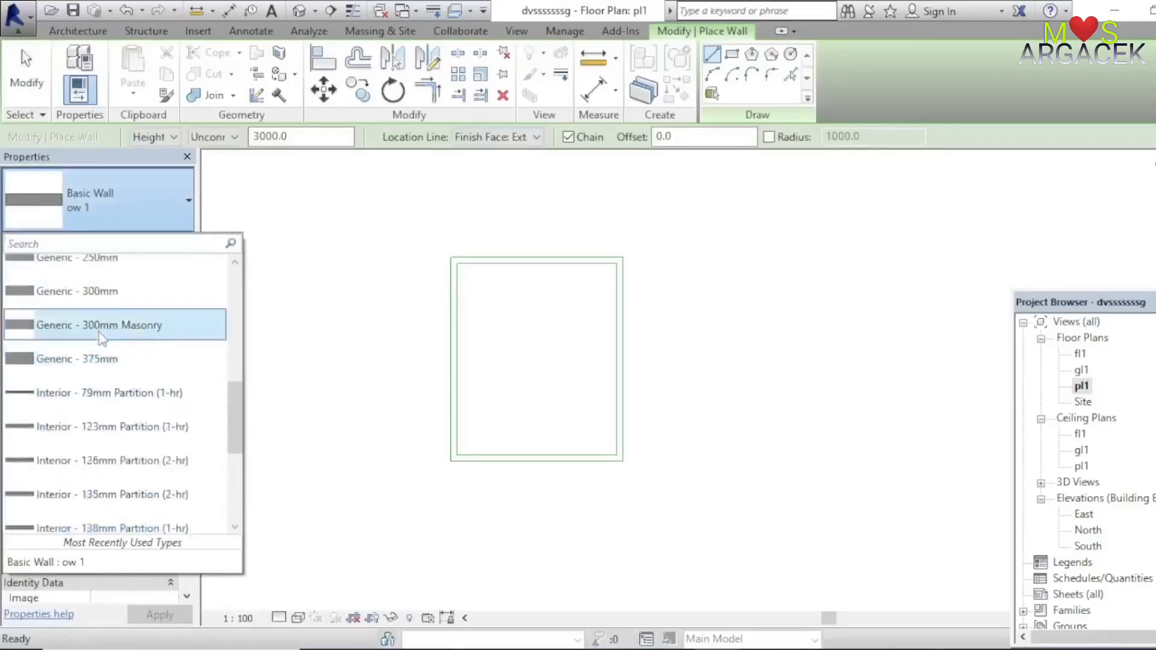
scroll(102, 292, up, 1)
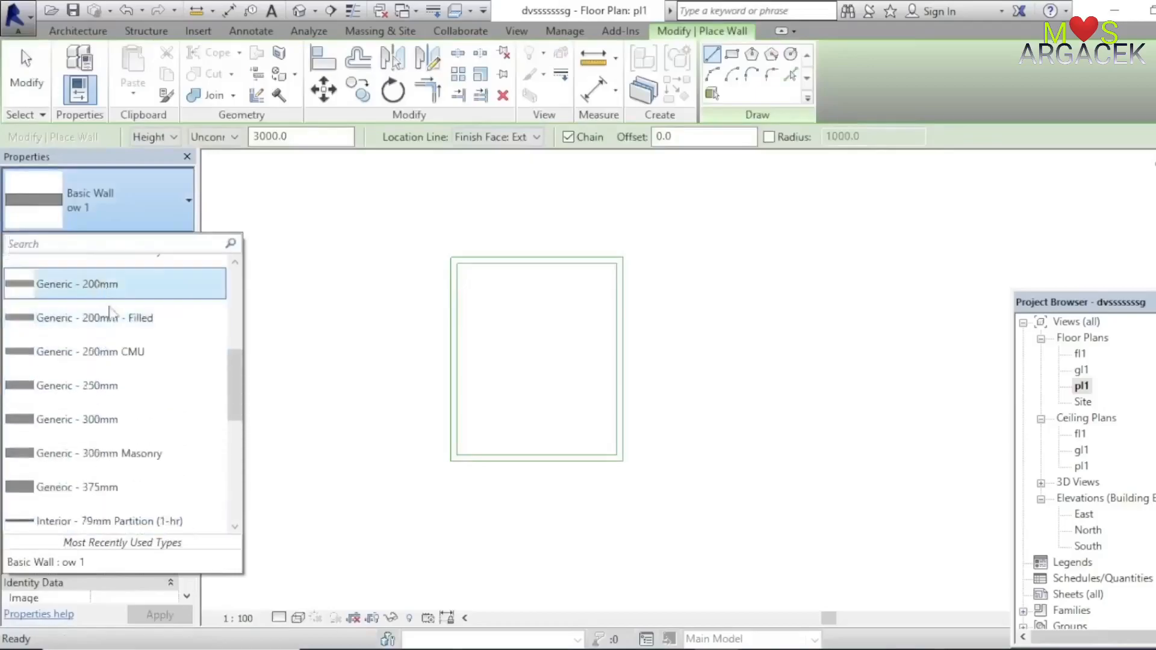
click(103, 290)
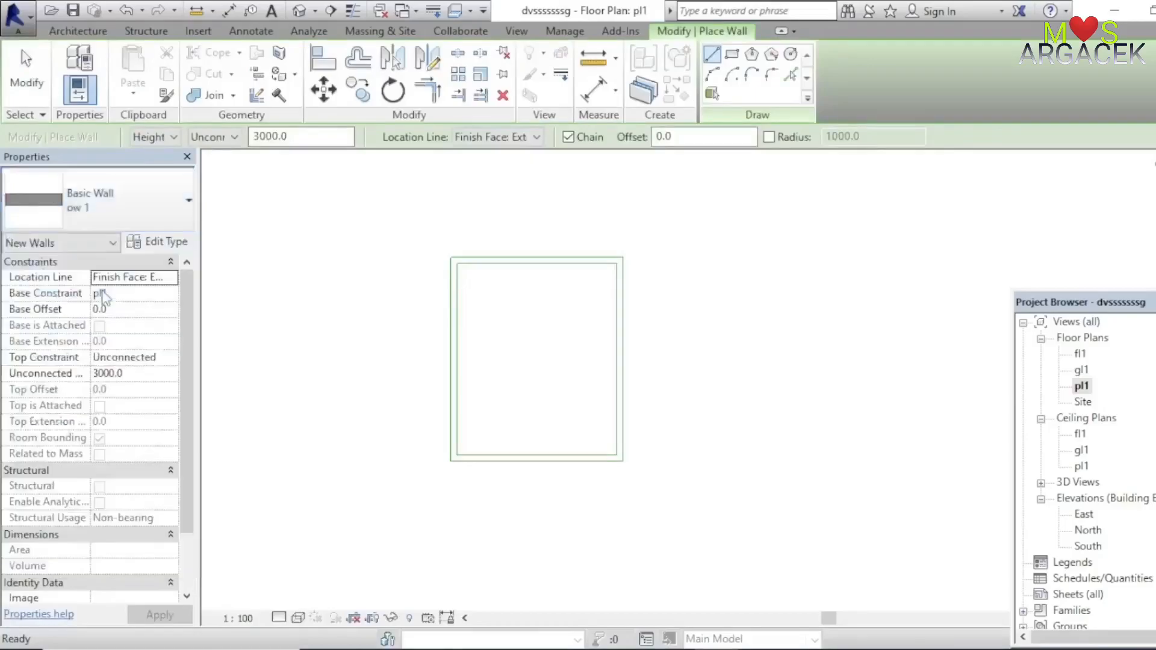
click(158, 242)
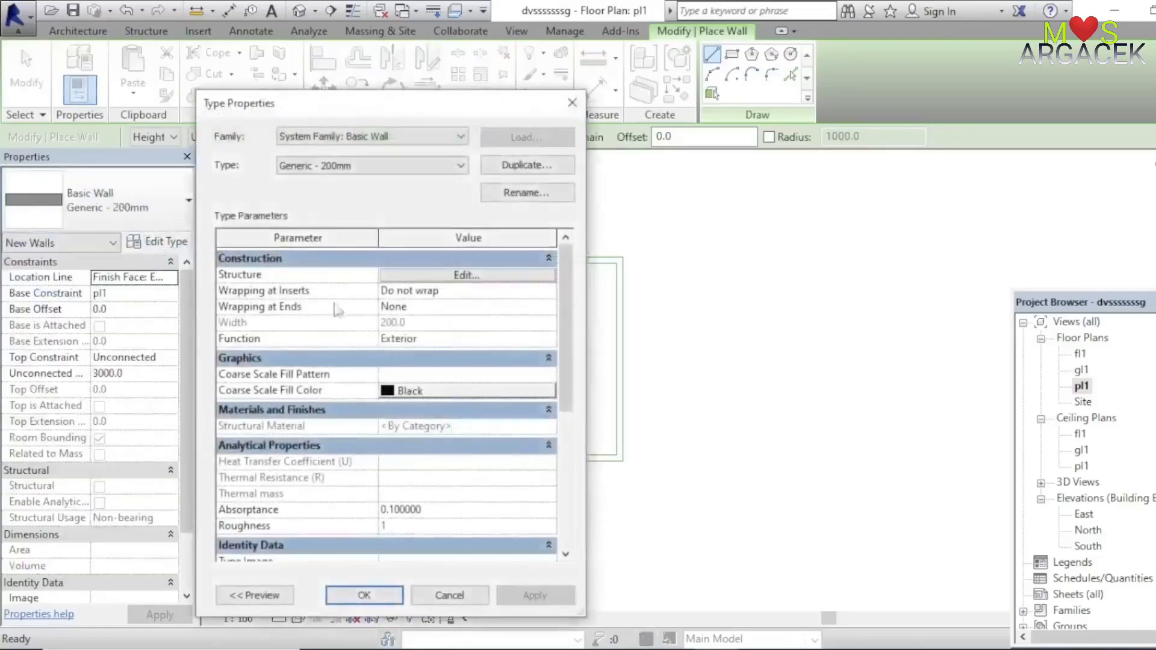
click(527, 165)
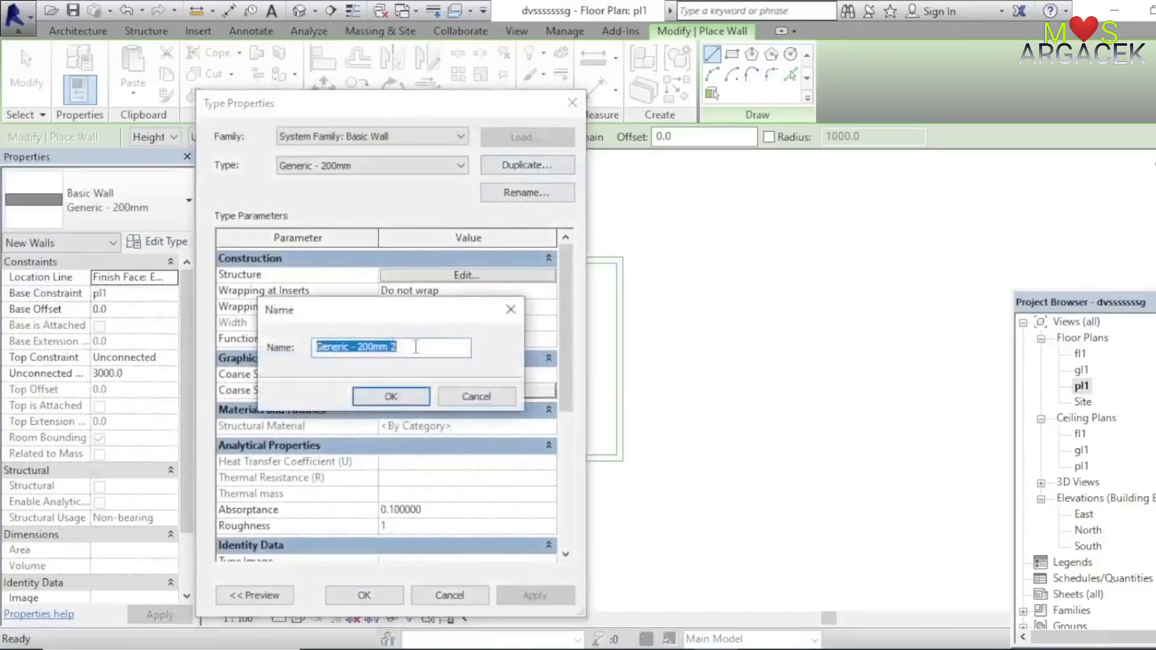
text(wall200)
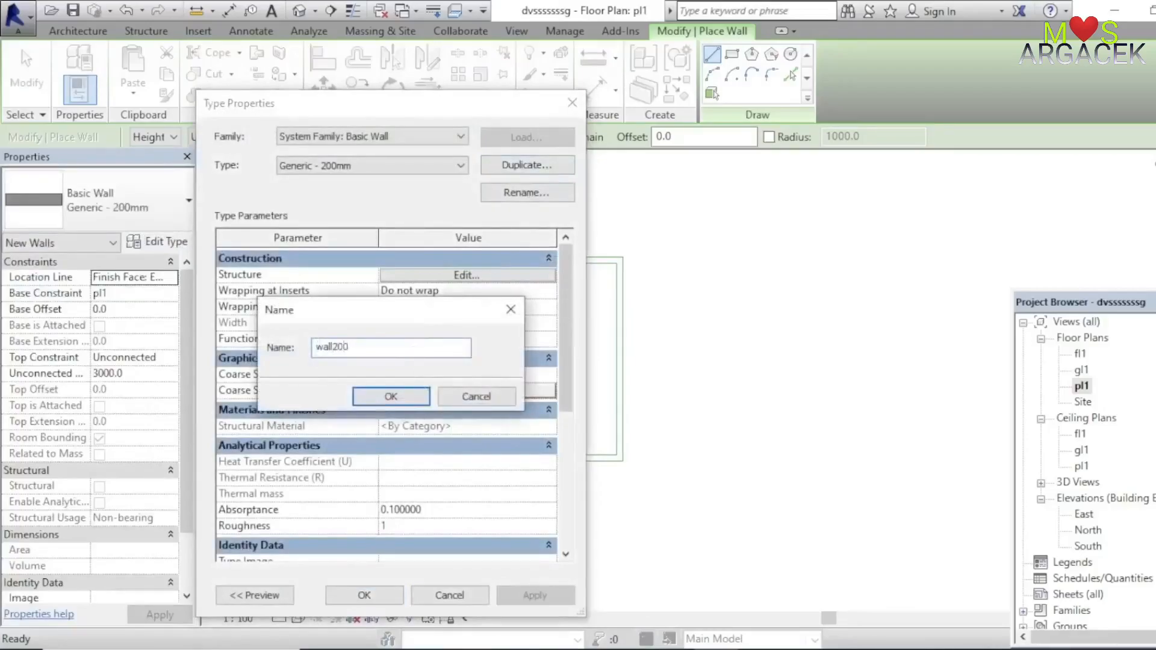
click(413, 394)
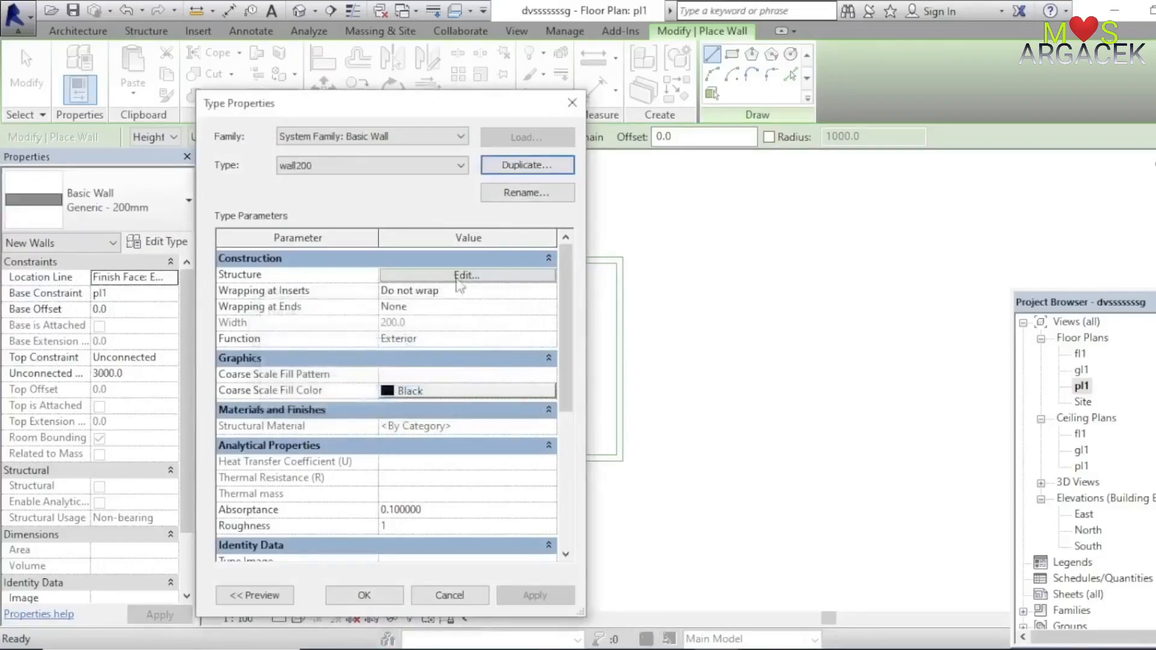
Set the sample height in the wall200 structure assembly to 3000 and accept the type.
click(459, 276)
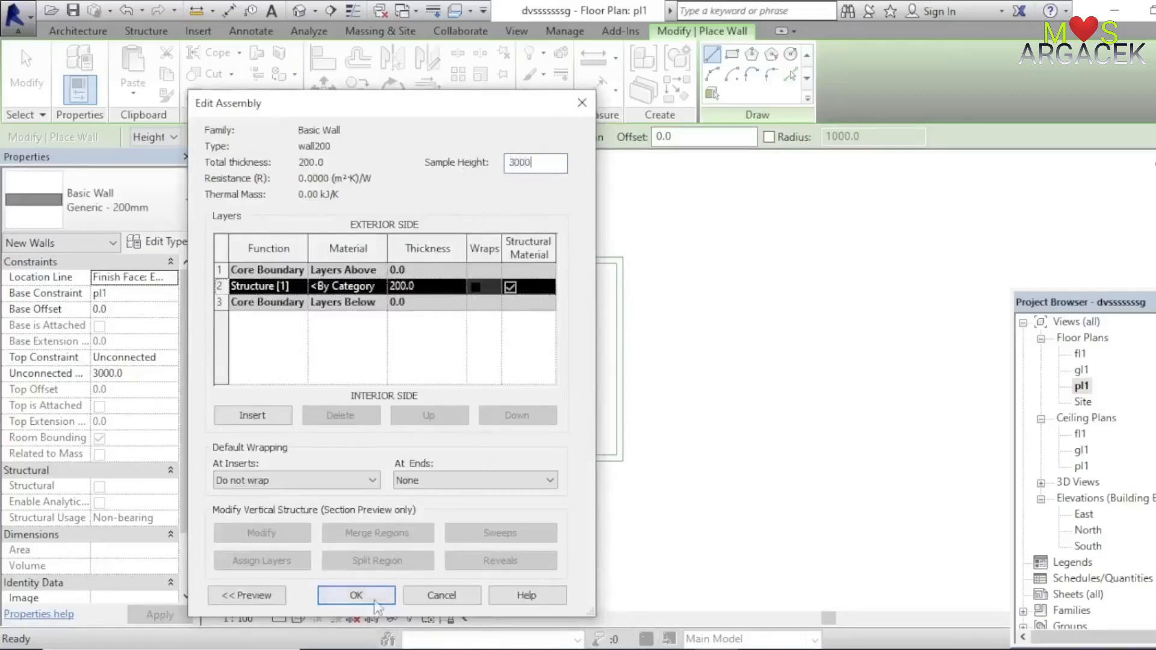
click(357, 596)
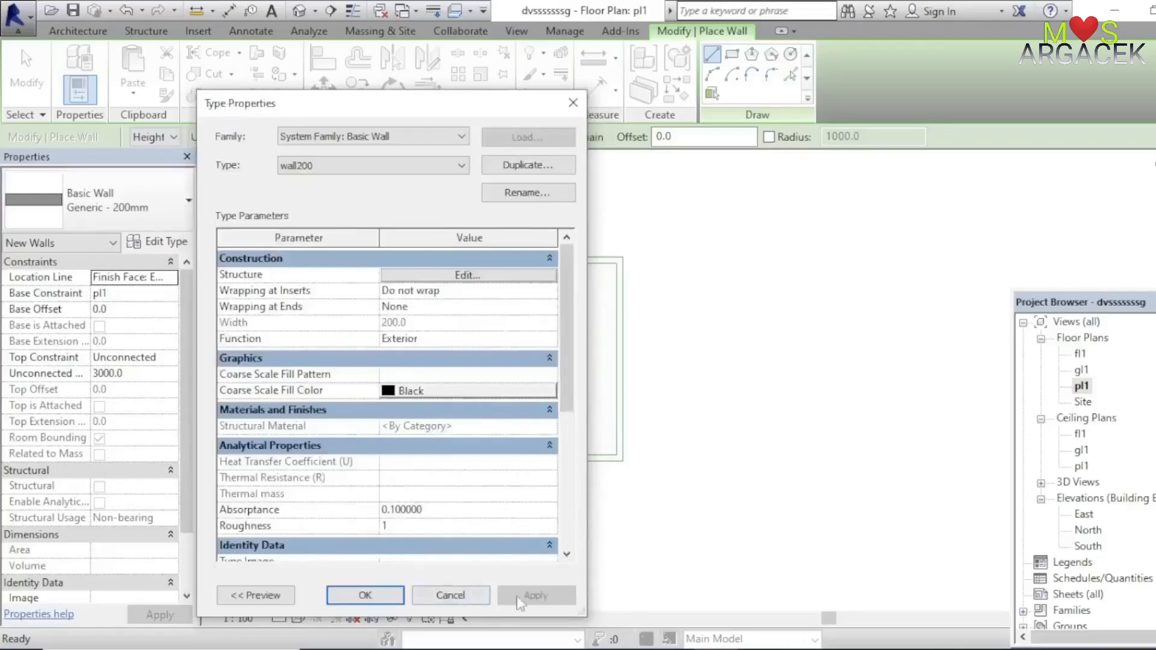
click(395, 598)
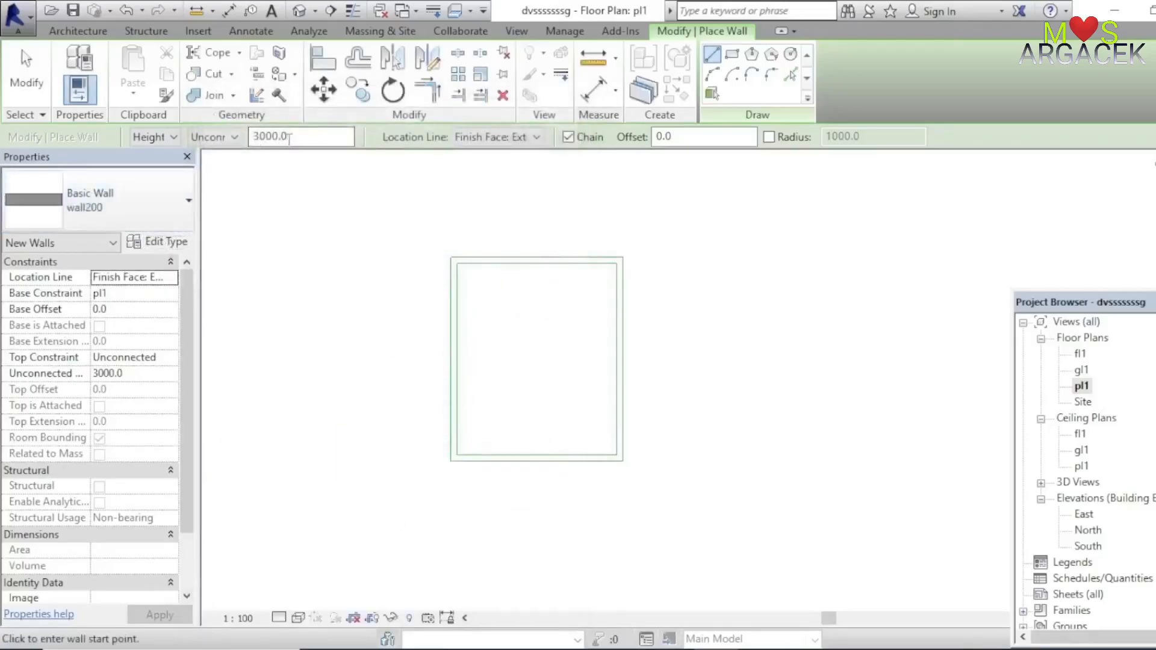
Draw four wall200 walls along the outer rectangle, 5400 by 6400 mm, with the location line at Finish Face: Exterior.
click(538, 144)
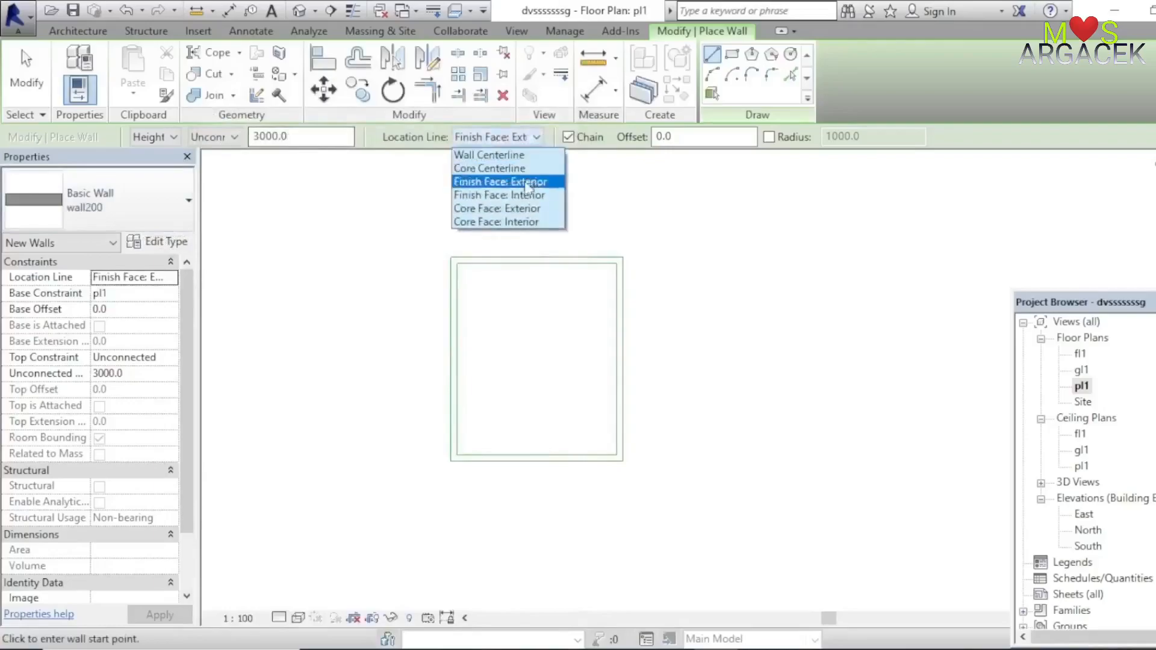
click(525, 182)
scroll(445, 268, up, 3)
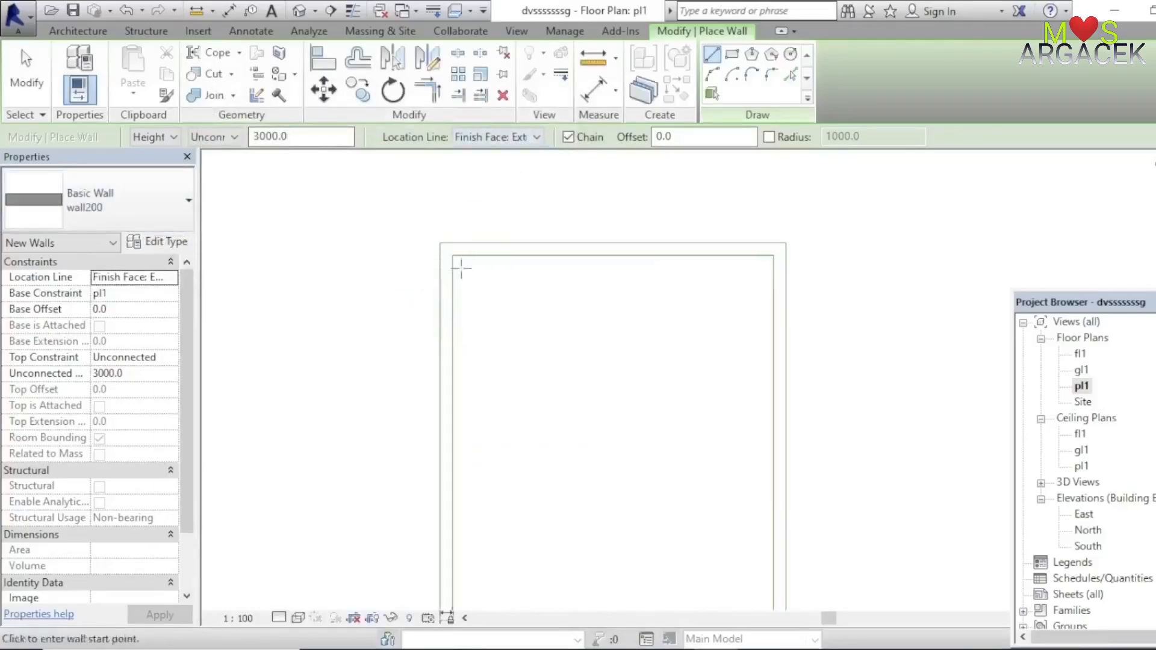
click(441, 244)
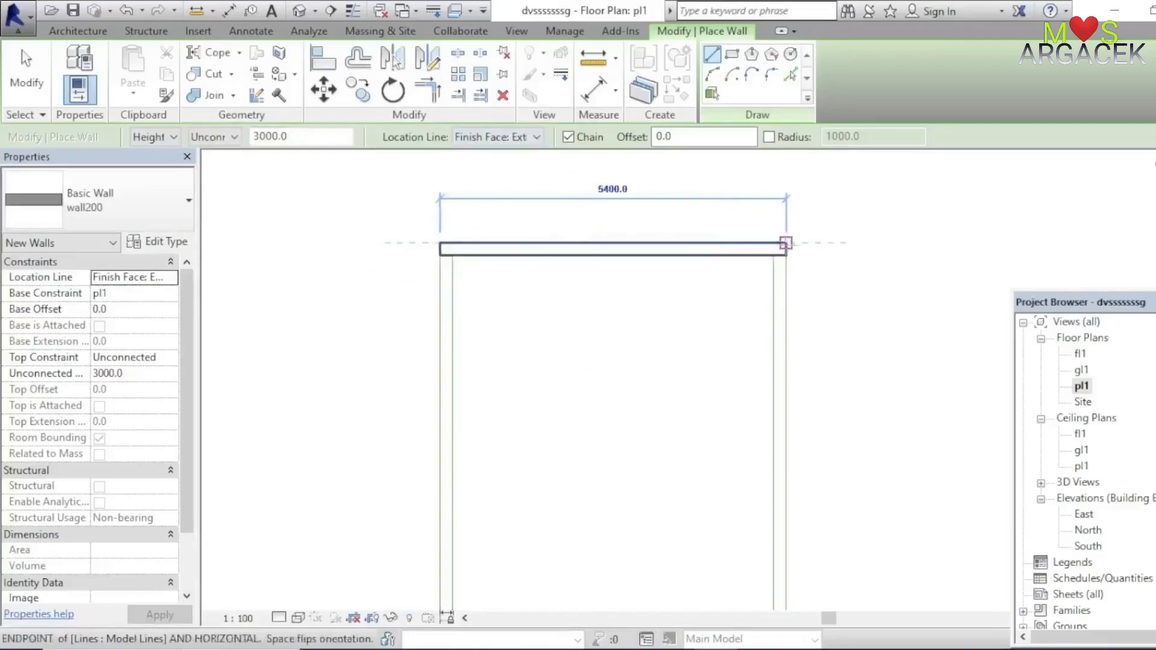
click(786, 243)
scroll(717, 205, down, 1)
scroll(718, 202, down, 2)
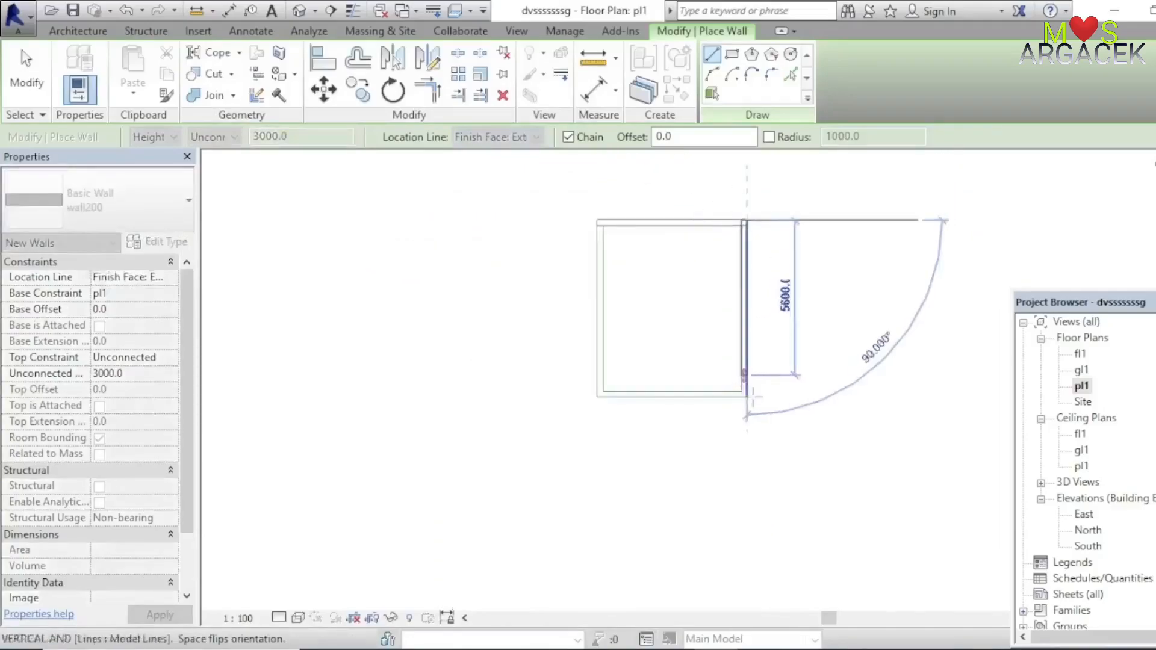
scroll(748, 387, up, 4)
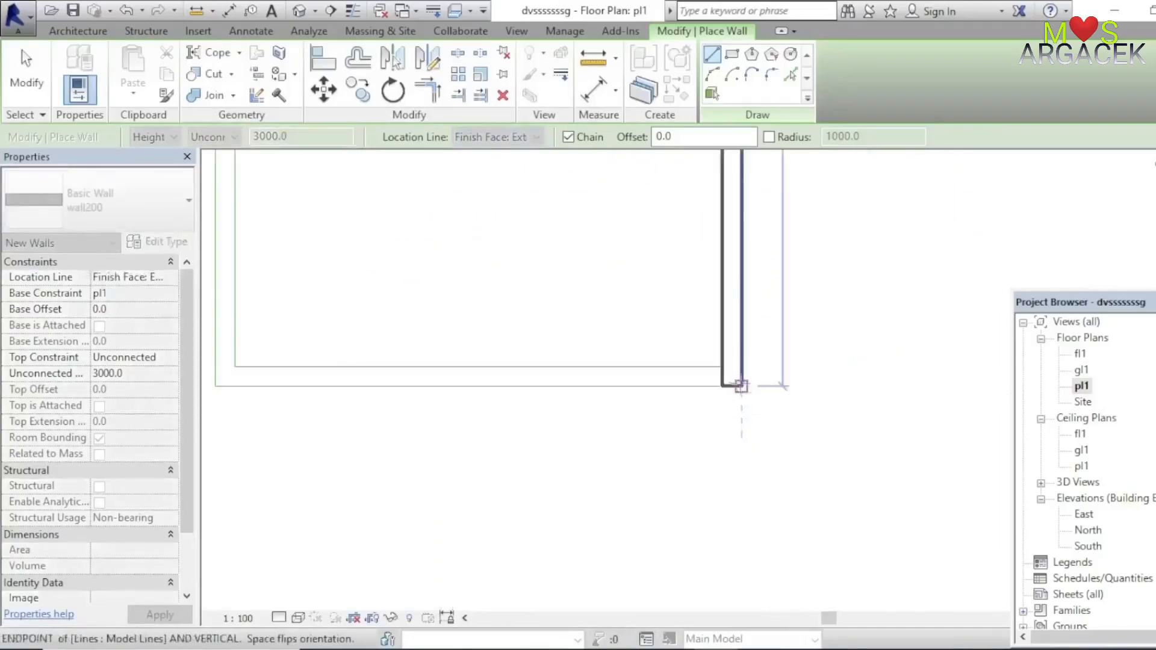
click(741, 386)
click(215, 386)
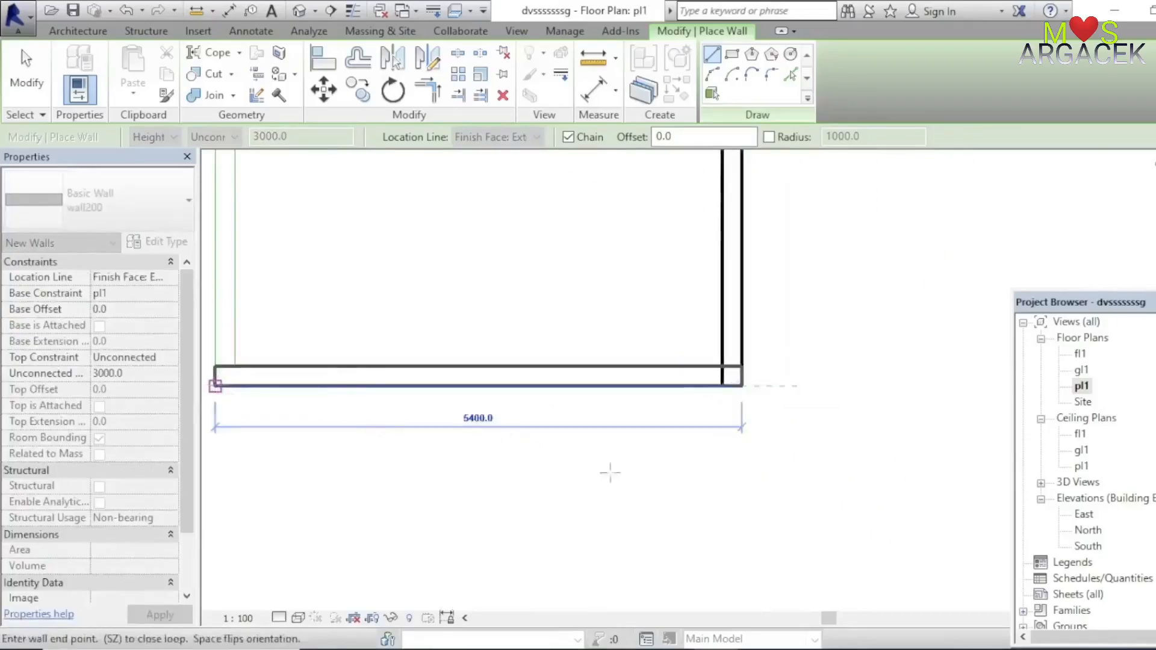
scroll(638, 512, down, 3)
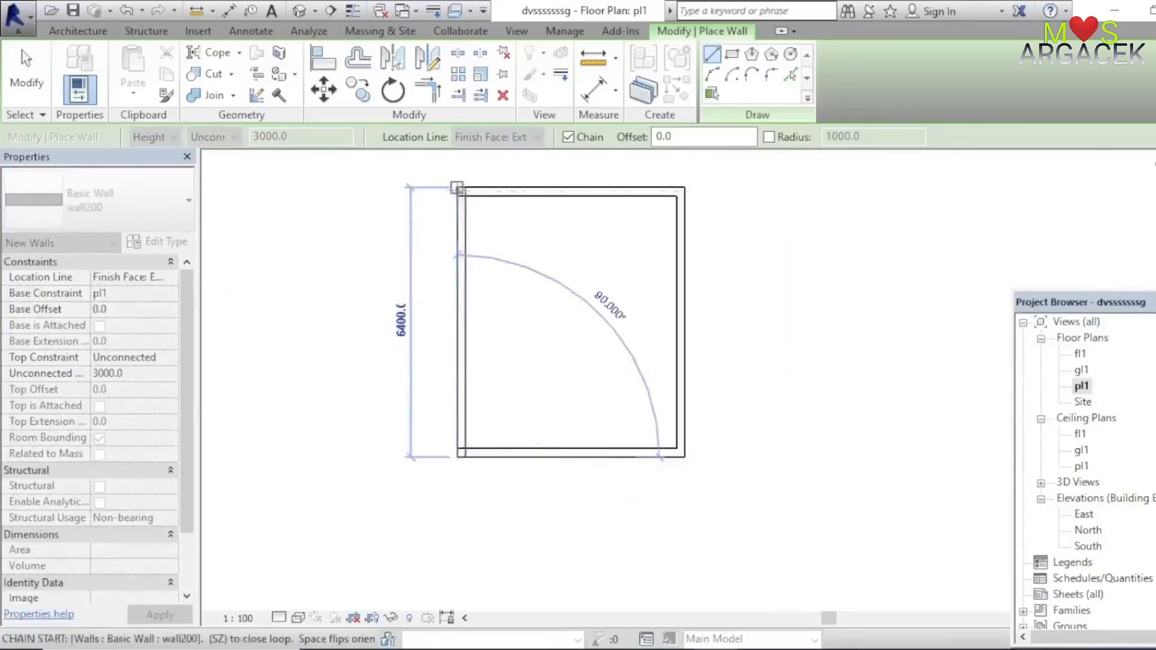
click(457, 188)
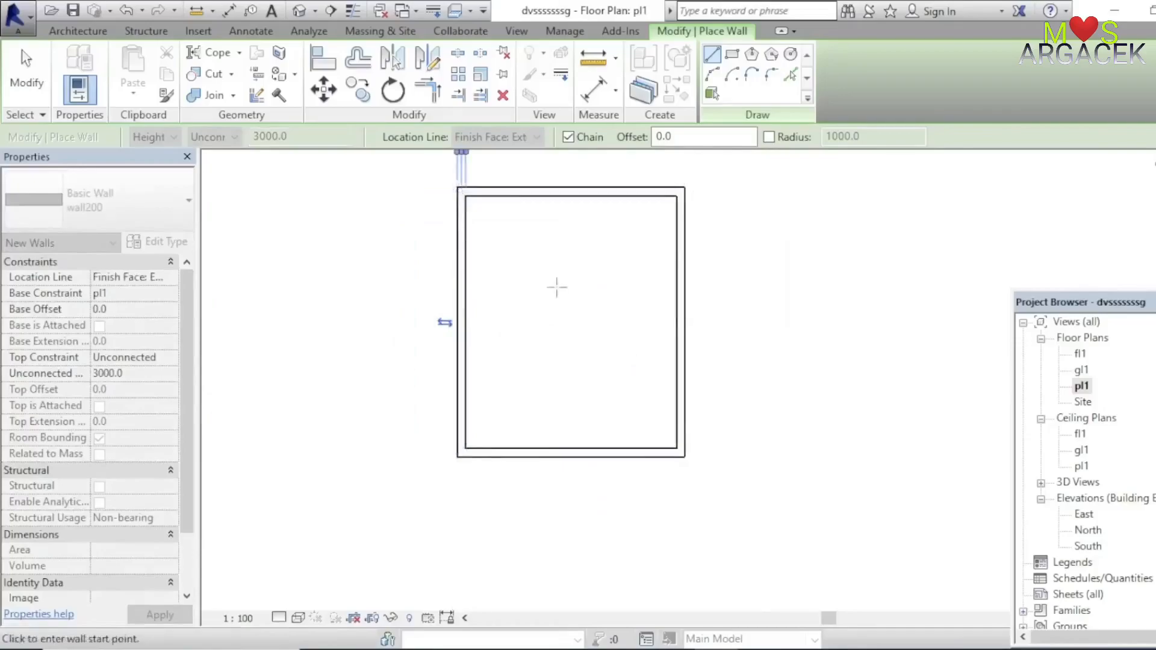
right_click(557, 288)
click(580, 302)
Open the 3D view to examine the walled room.
scroll(667, 505, down, 1)
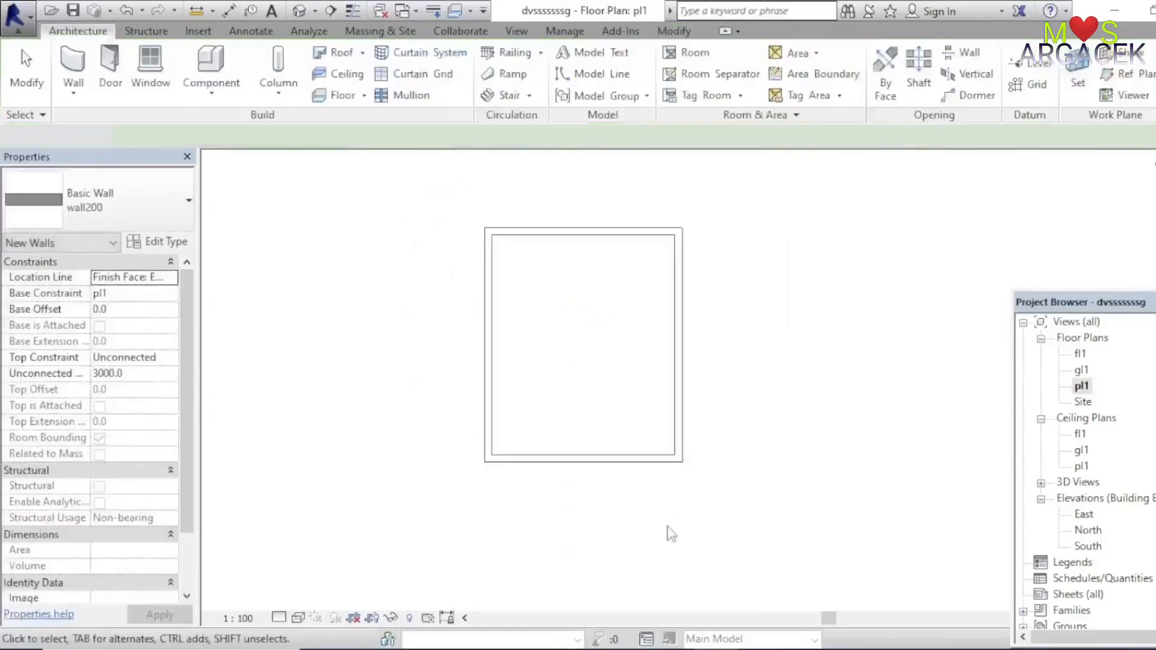
click(300, 11)
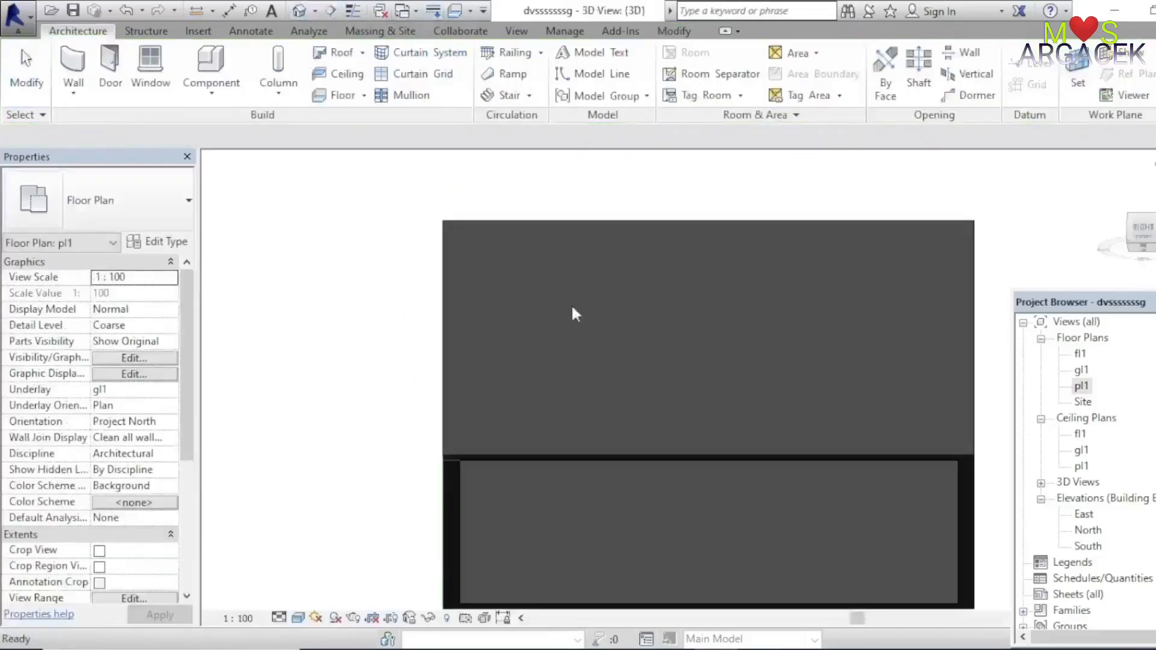
Examine the four-wall enclosure from several angles in the 3D view.
drag(1143, 232, 1141, 286)
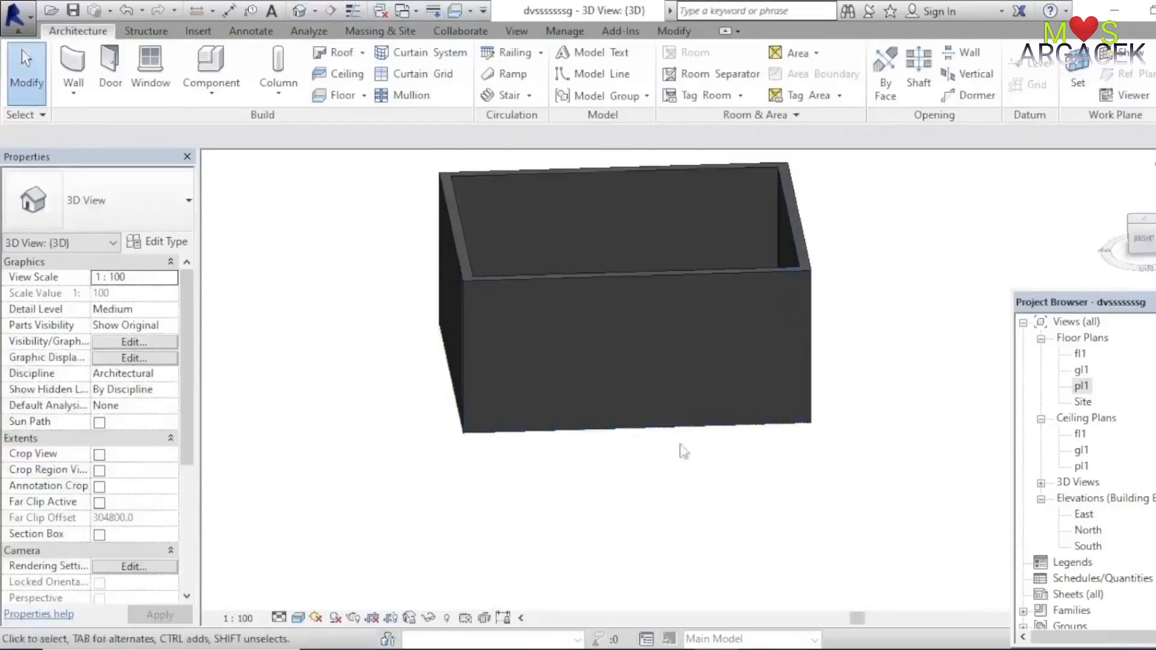
click(1140, 218)
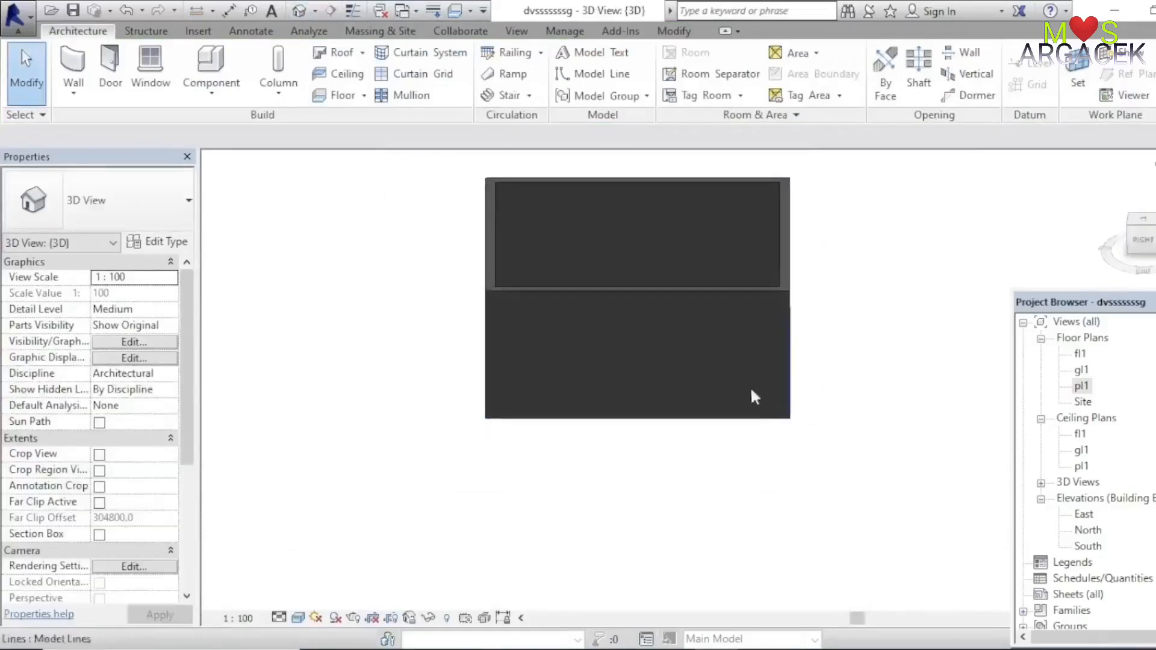
scroll(584, 468, down, 1)
drag(1141, 224, 1119, 218)
scroll(583, 446, down, 2)
scroll(714, 229, up, 1)
scroll(716, 233, up, 1)
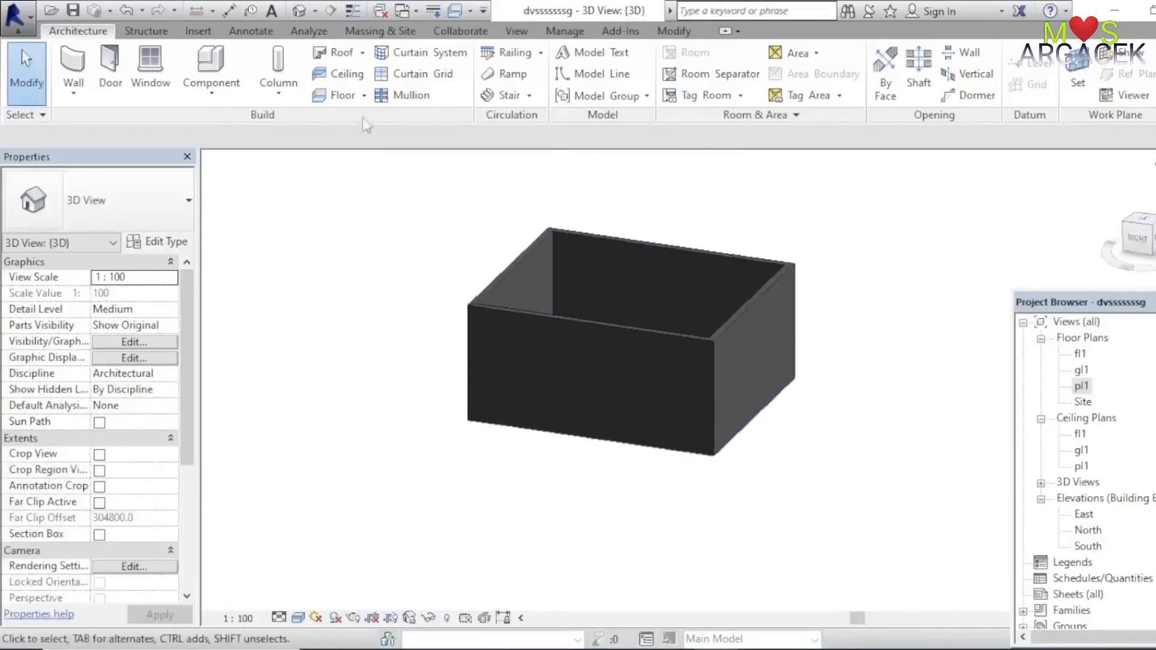
double_click(1081, 386)
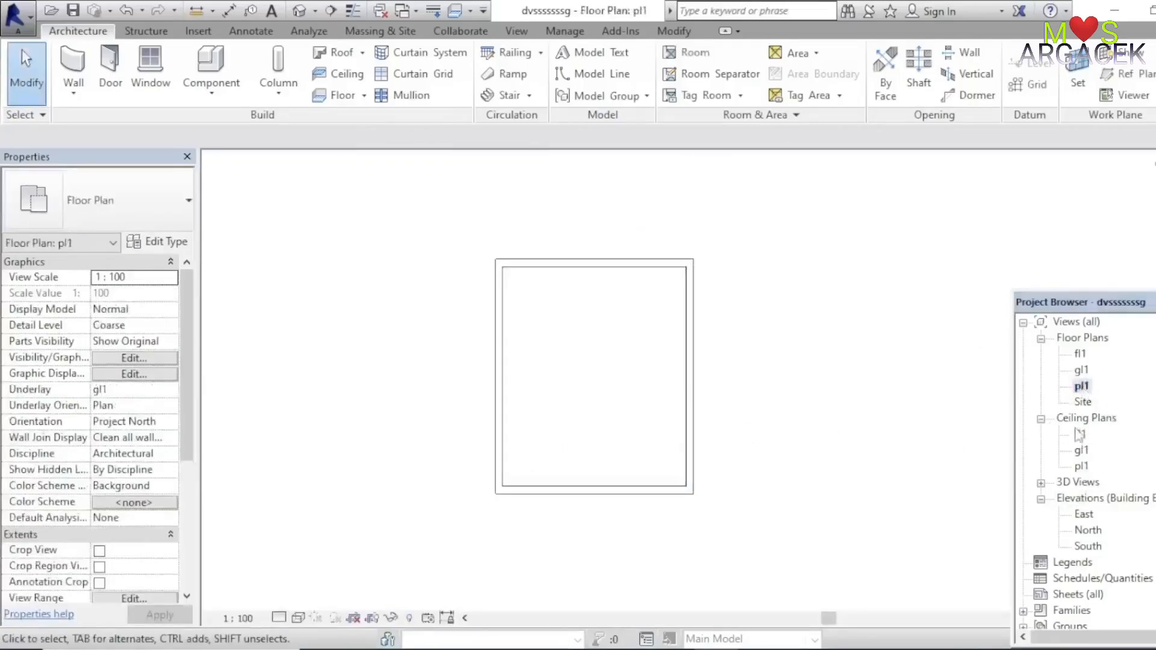
double_click(1084, 467)
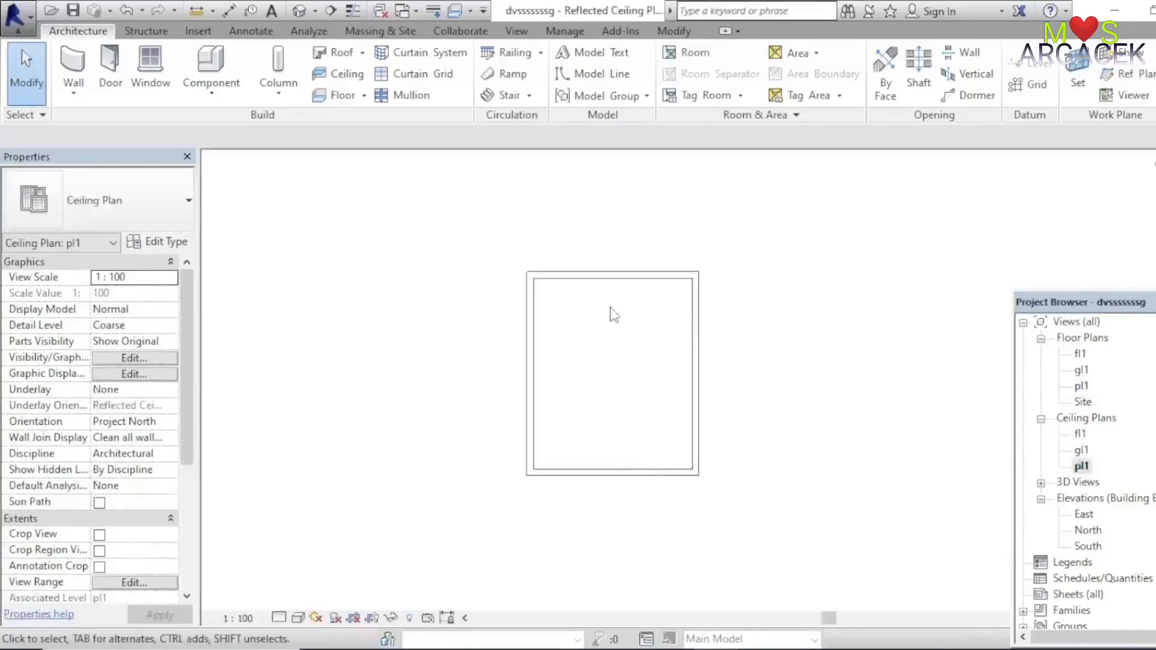
click(339, 73)
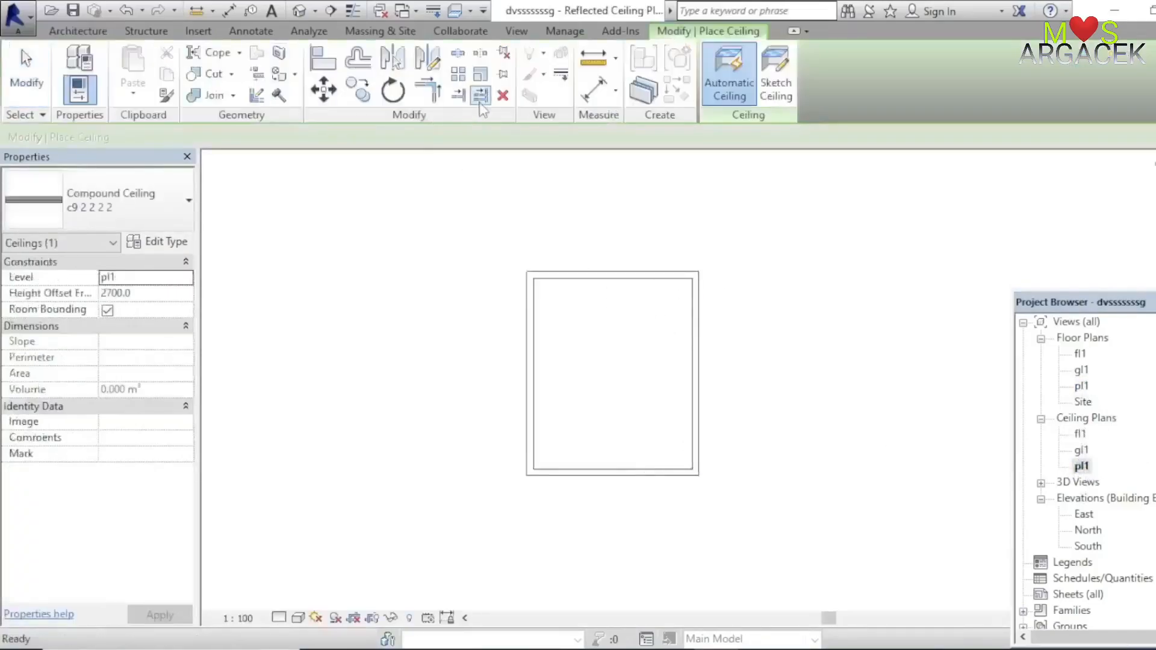
click(69, 33)
Create a roof soffit of type roof in floor plan pl1 with a rectangular boundary along the walls' outer corners.
double_click(1082, 386)
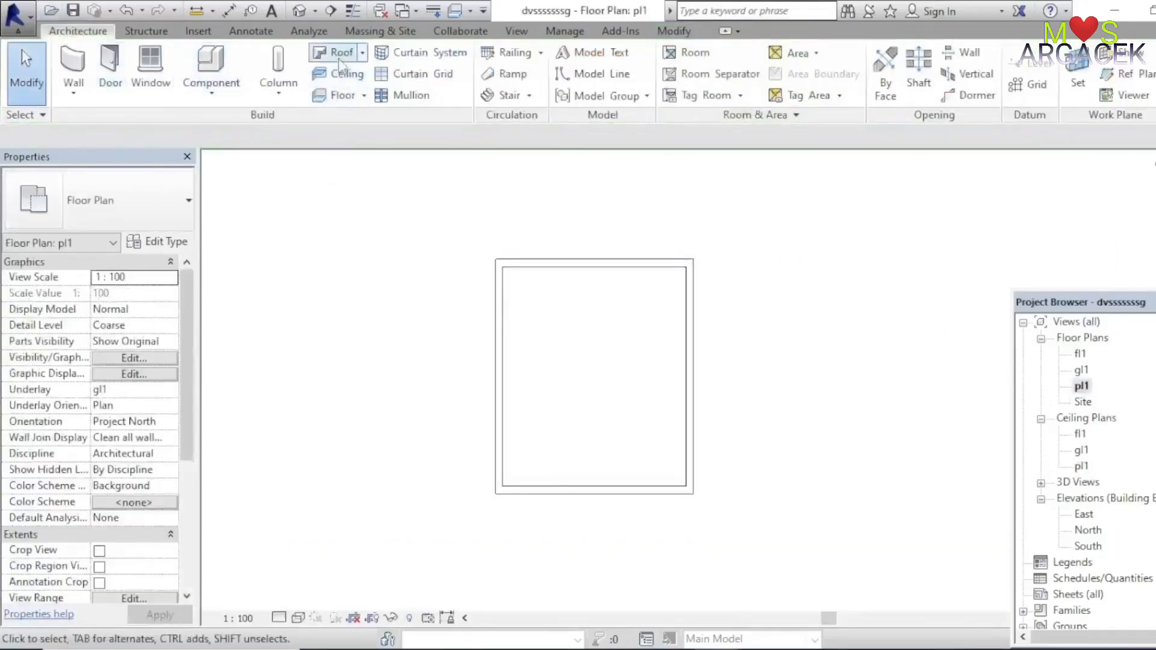
click(363, 52)
click(382, 192)
click(867, 55)
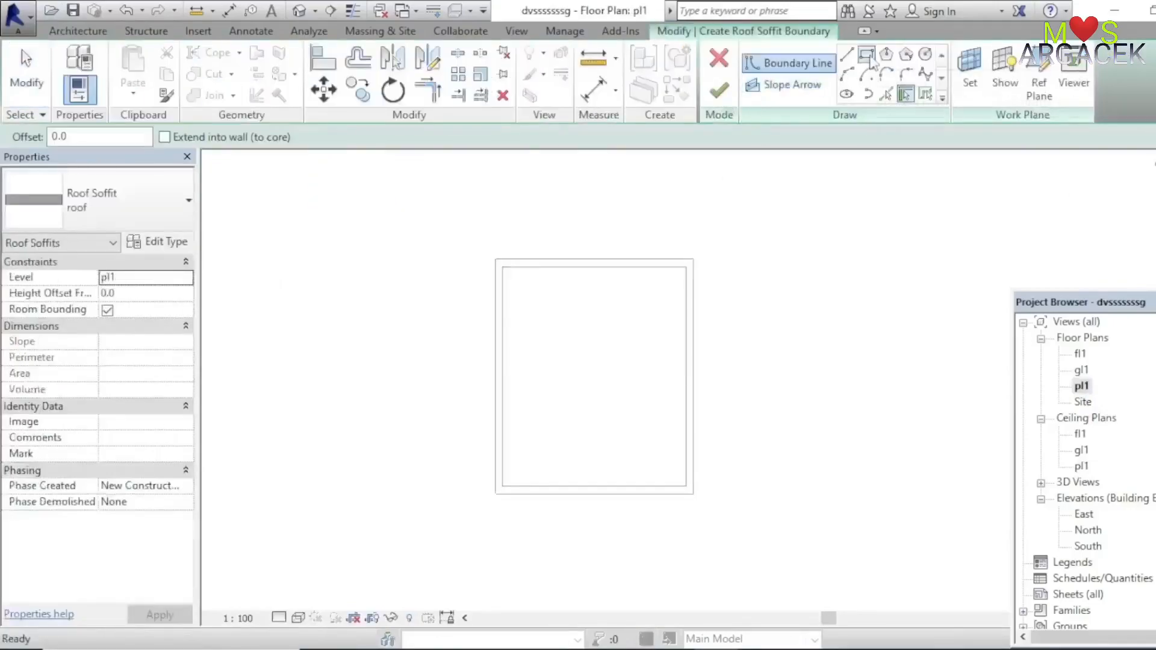
click(495, 260)
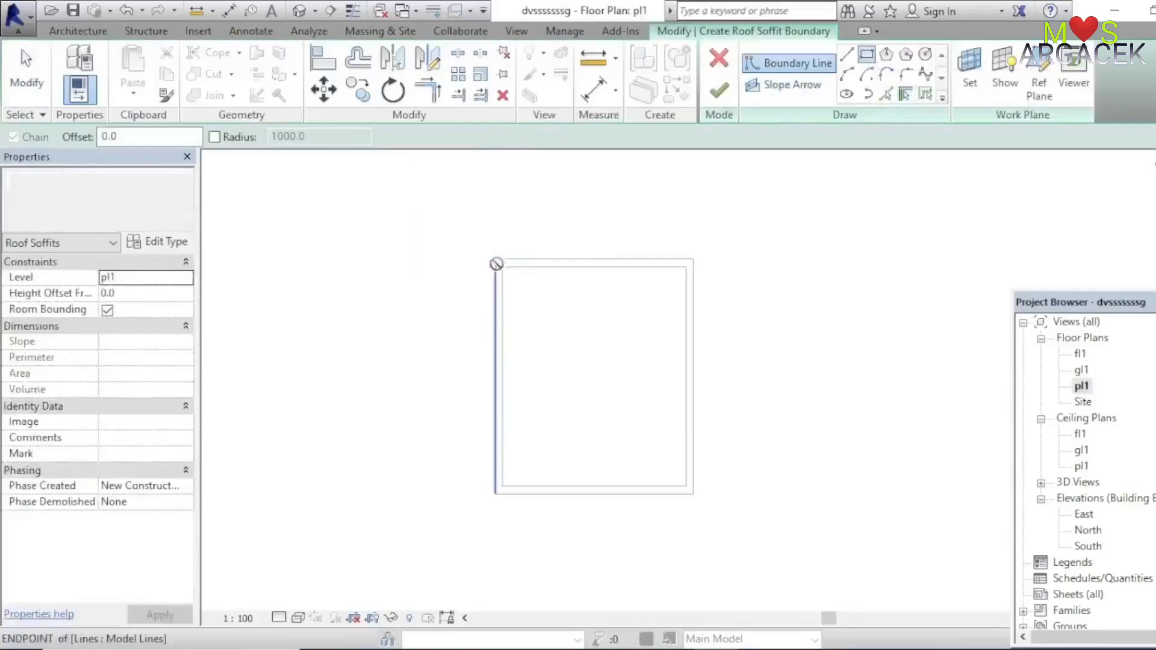
click(693, 494)
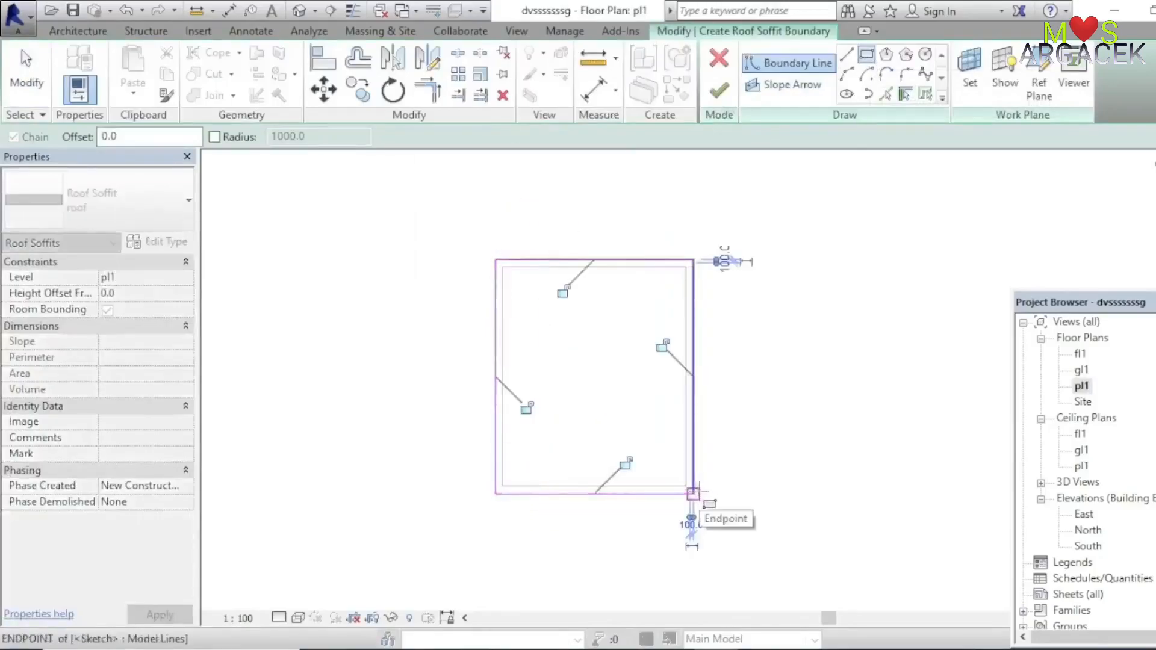
click(721, 93)
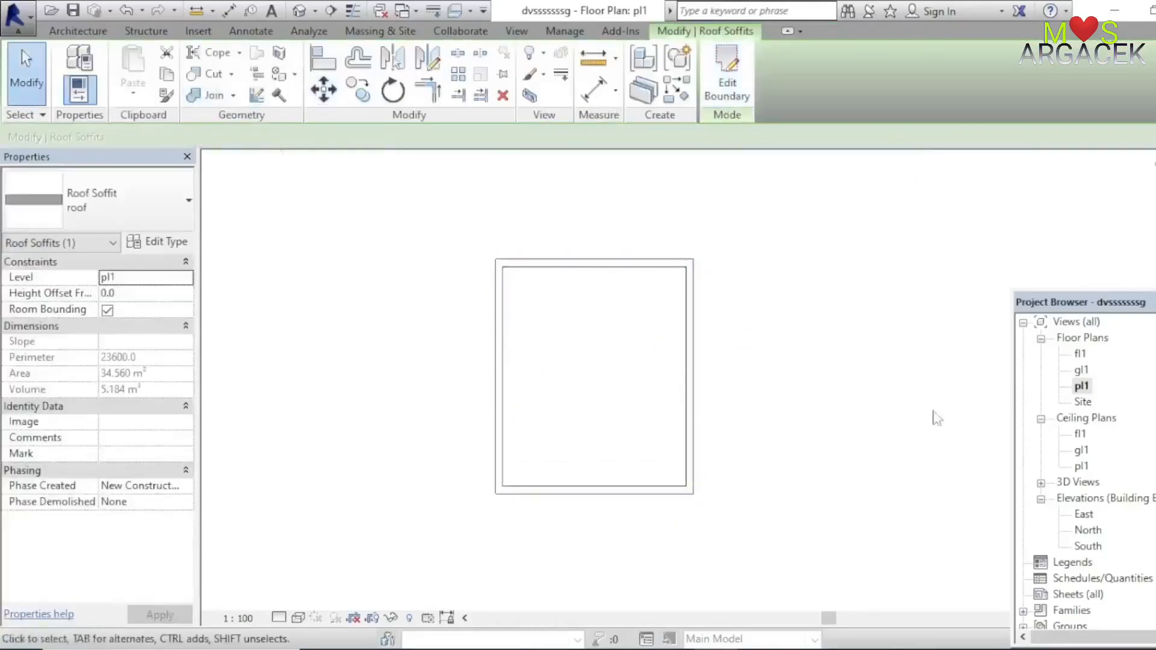
Set the roof soffit's height offset from level to 3000 in the 3D view.
click(299, 11)
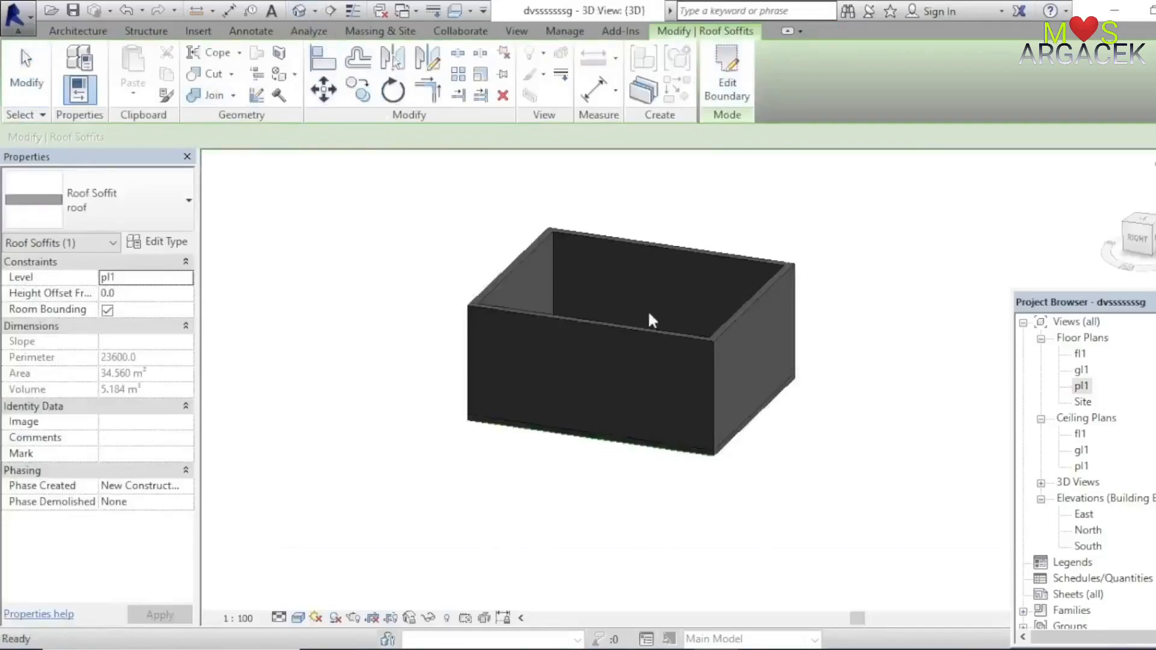
click(827, 289)
drag(1140, 230, 1078, 252)
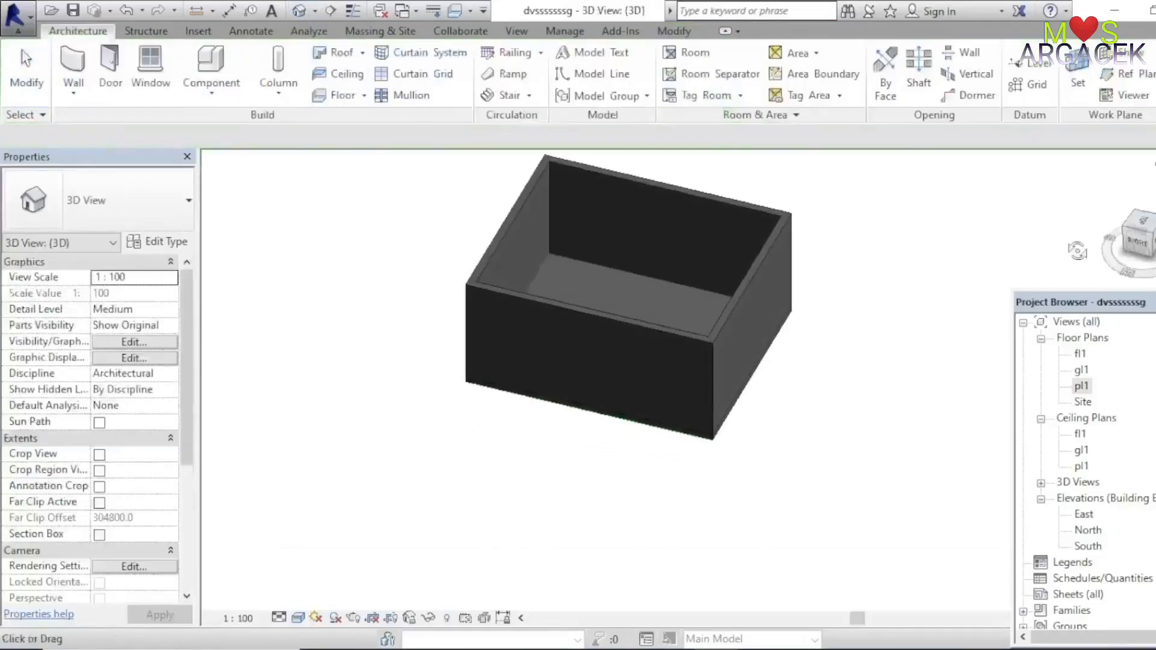
click(668, 303)
click(132, 293)
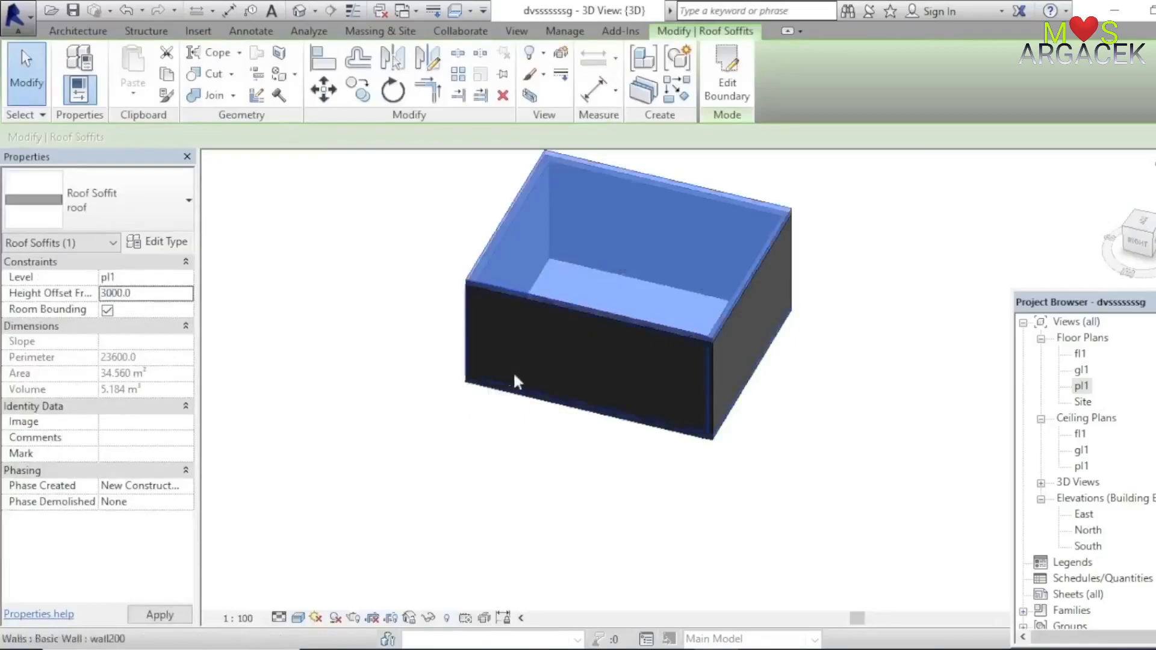
click(525, 501)
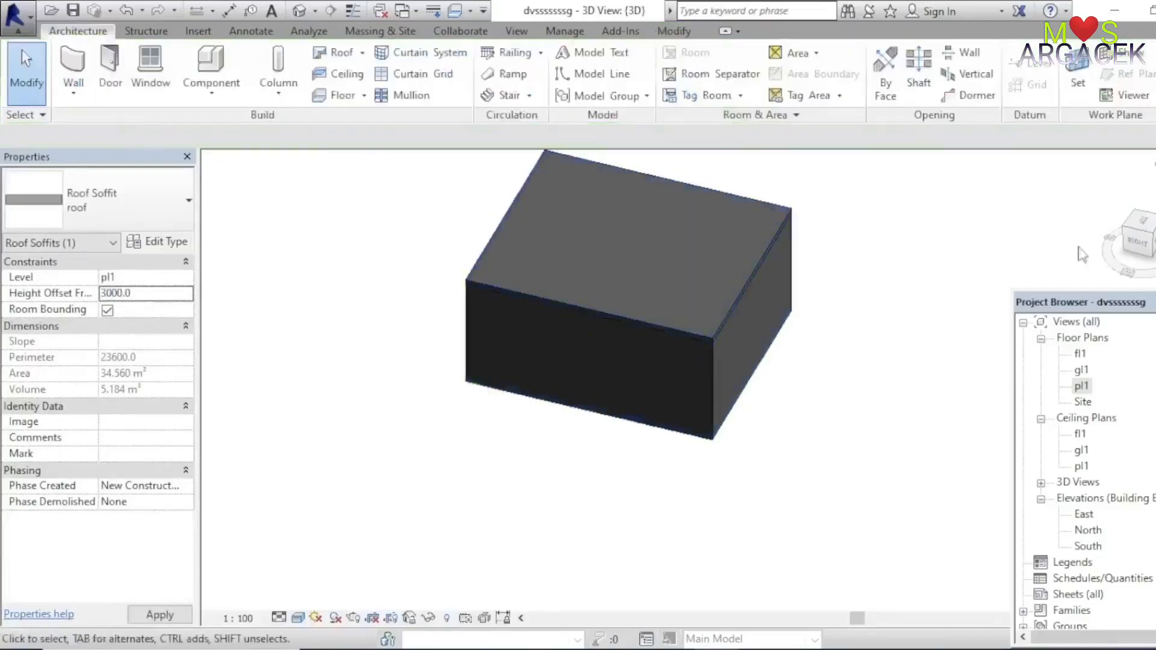
drag(1149, 240, 1141, 214)
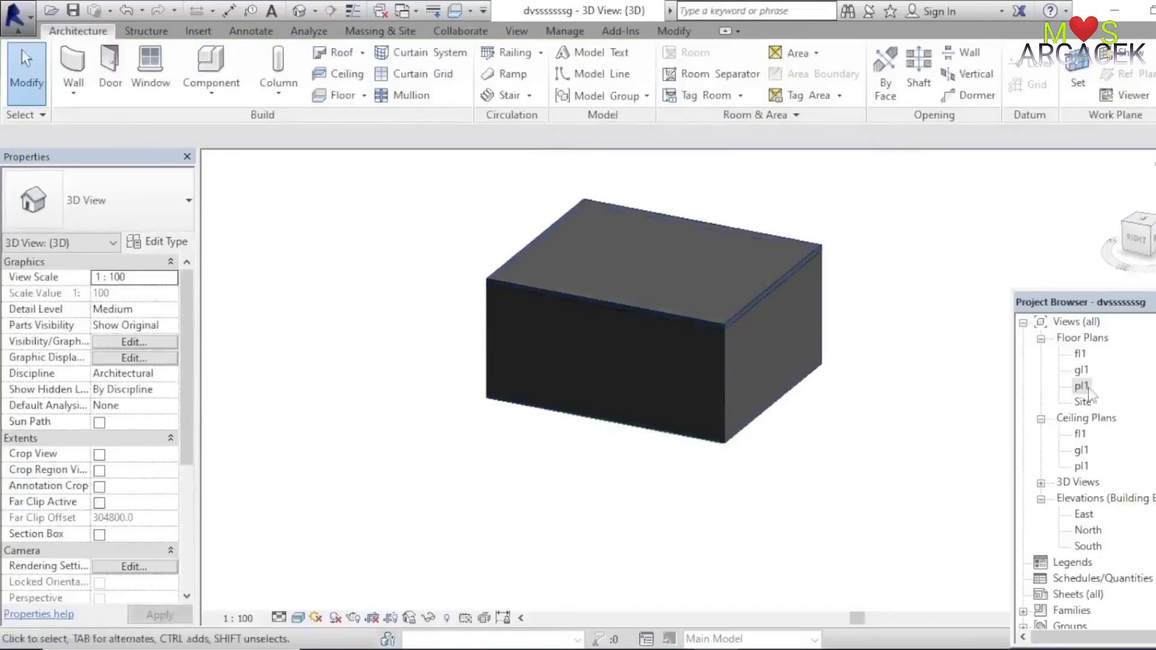
In ceiling plan pl1, duplicate compound ceiling type c9 2 2 2 2 as d1, duplicate that as d1 2, and accept its layer structure.
double_click(1081, 467)
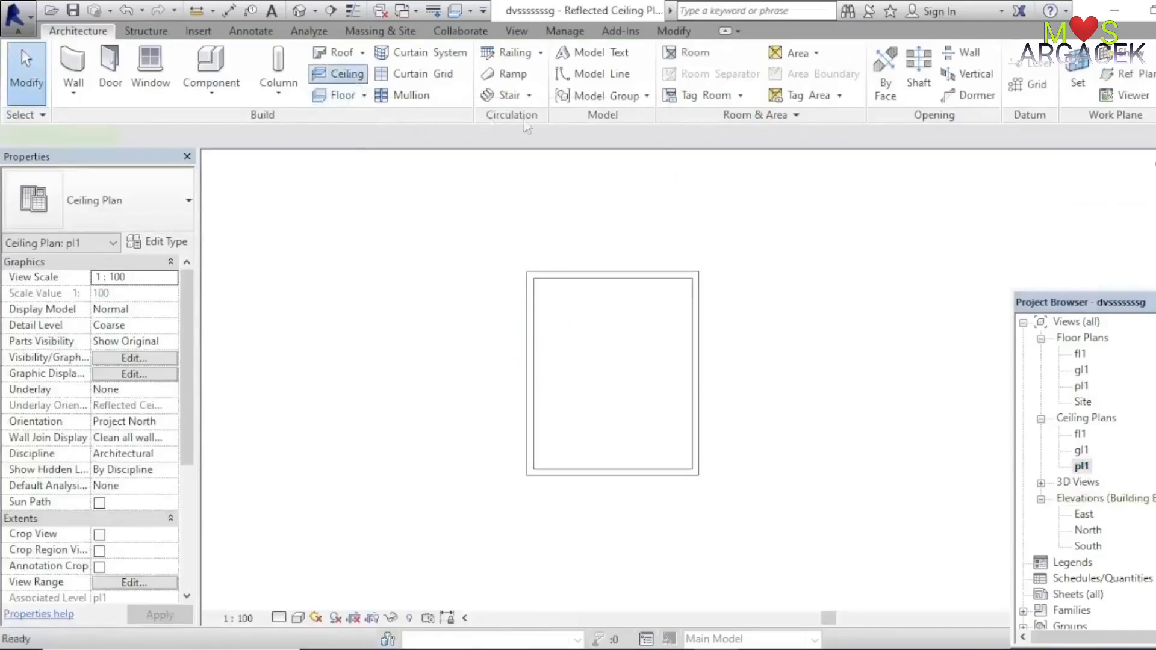
click(341, 73)
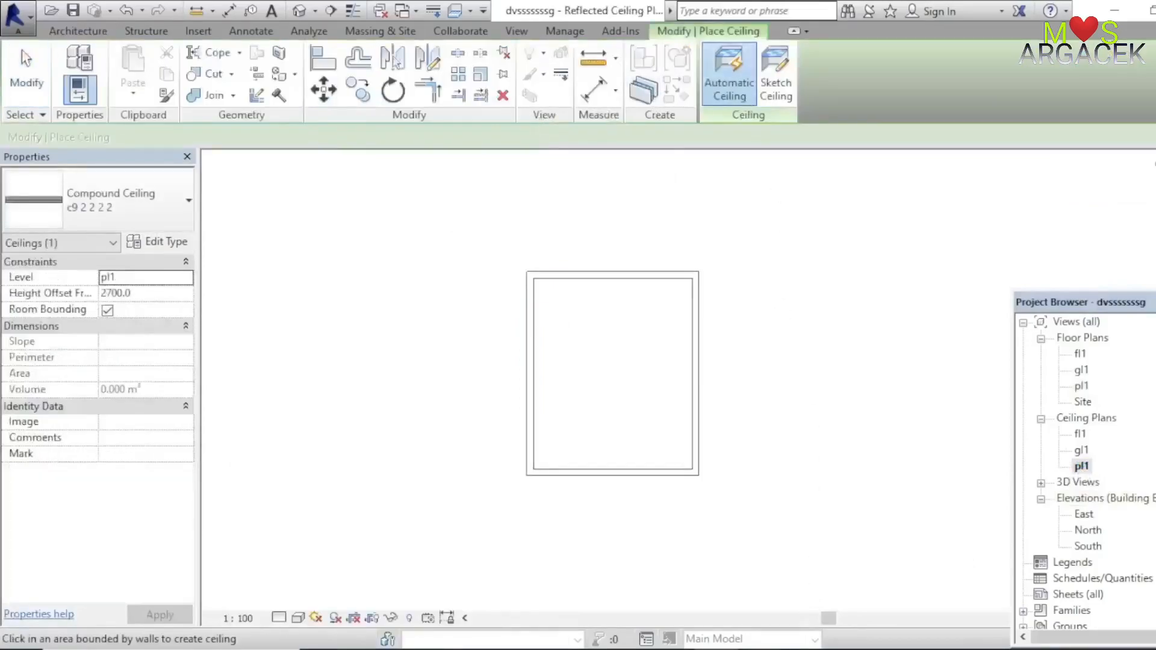
click(158, 242)
click(527, 165)
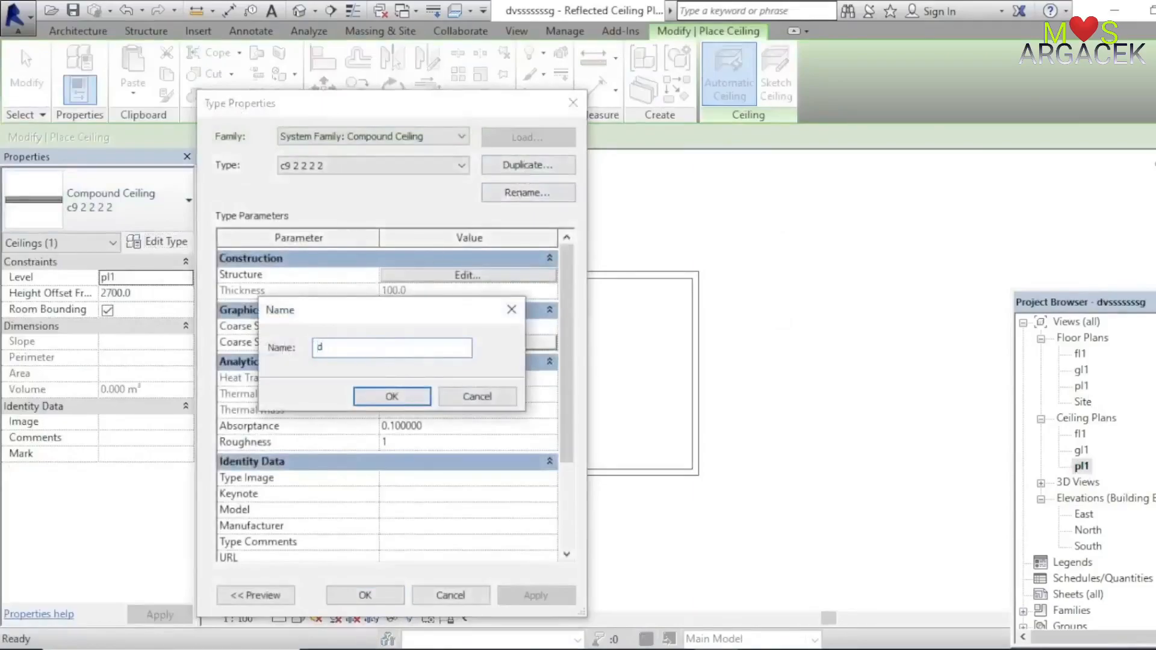
click(392, 396)
click(527, 165)
click(394, 398)
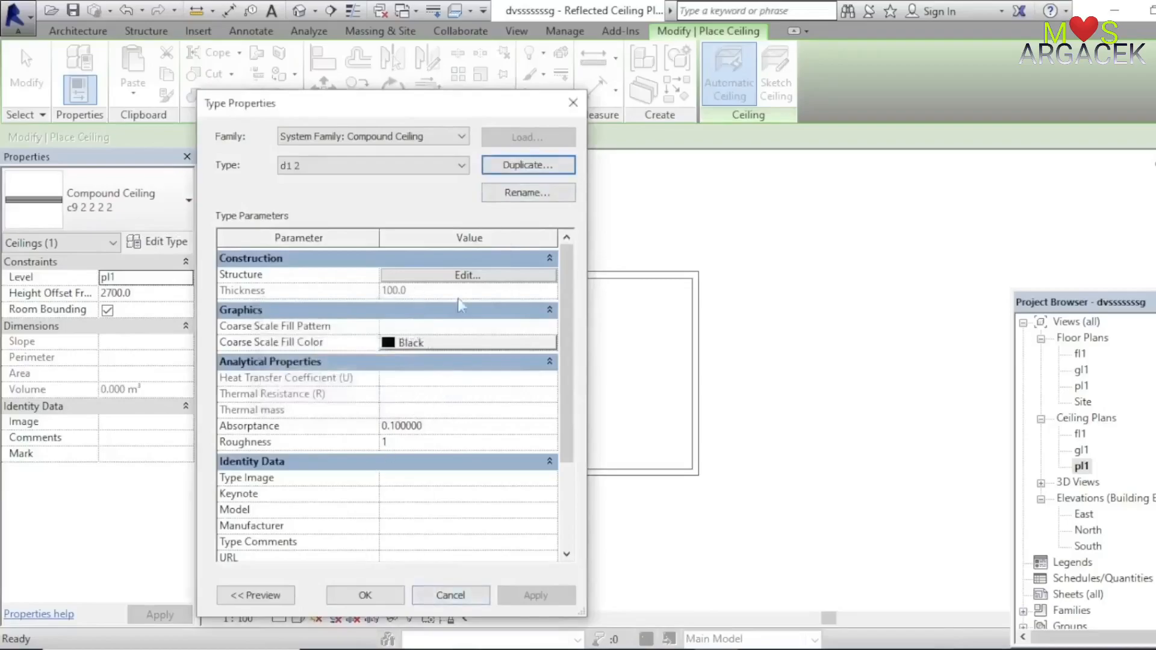
click(459, 276)
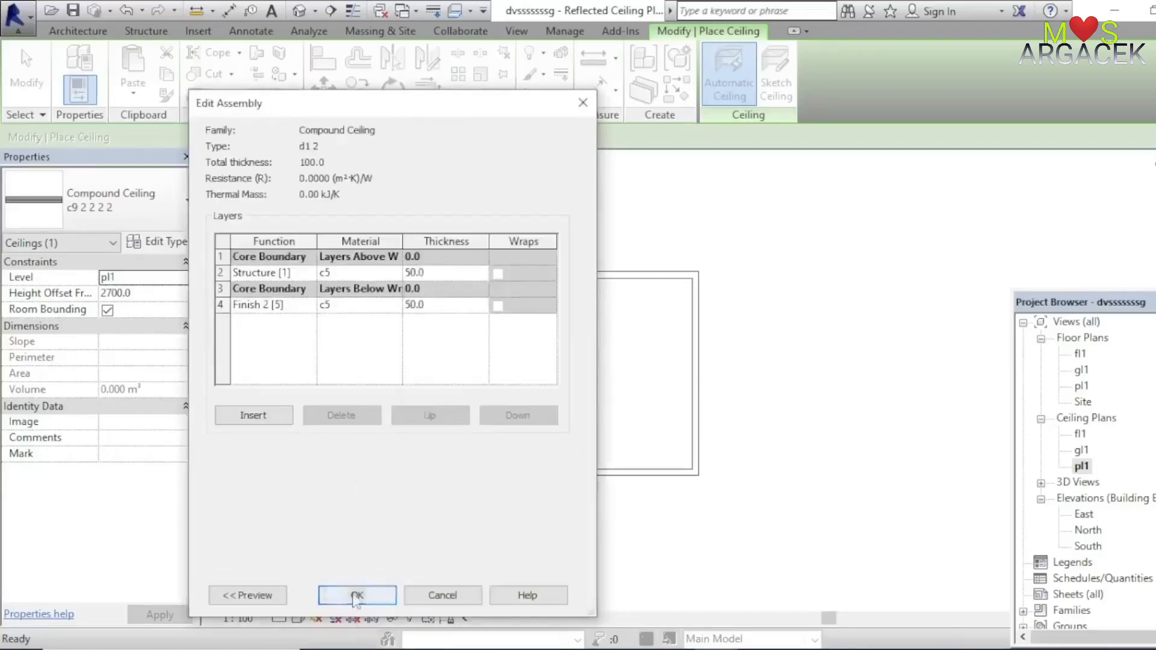
click(357, 596)
click(369, 595)
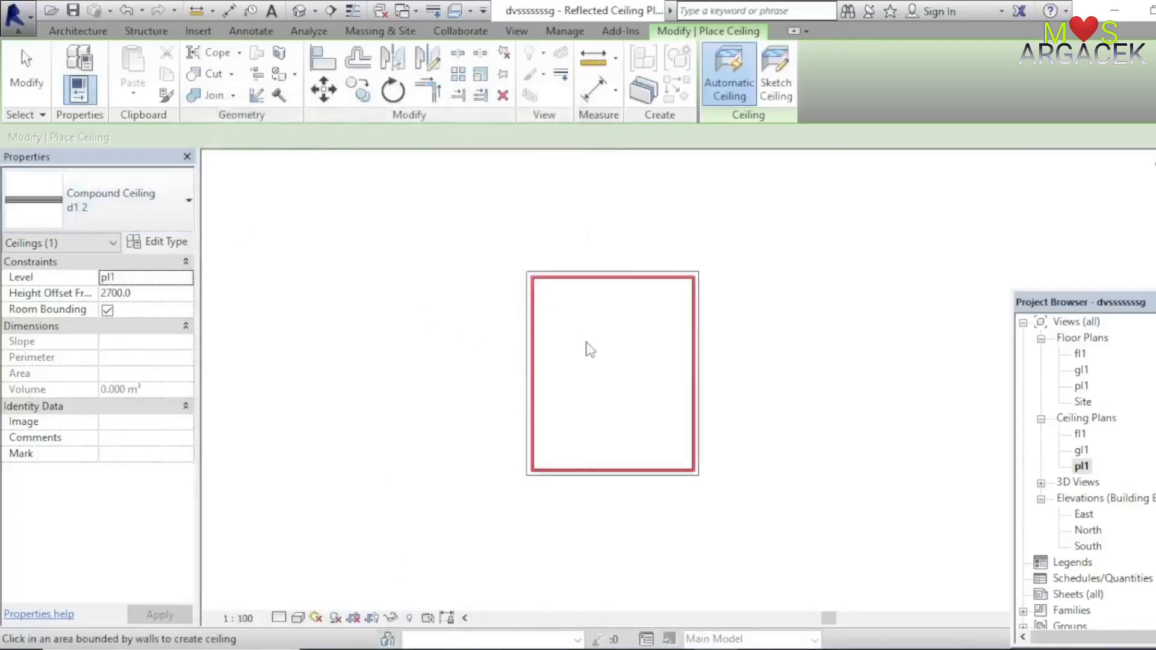
Place an automatic d1 2 ceiling inside the room walls with a height offset of 2900.
click(142, 293)
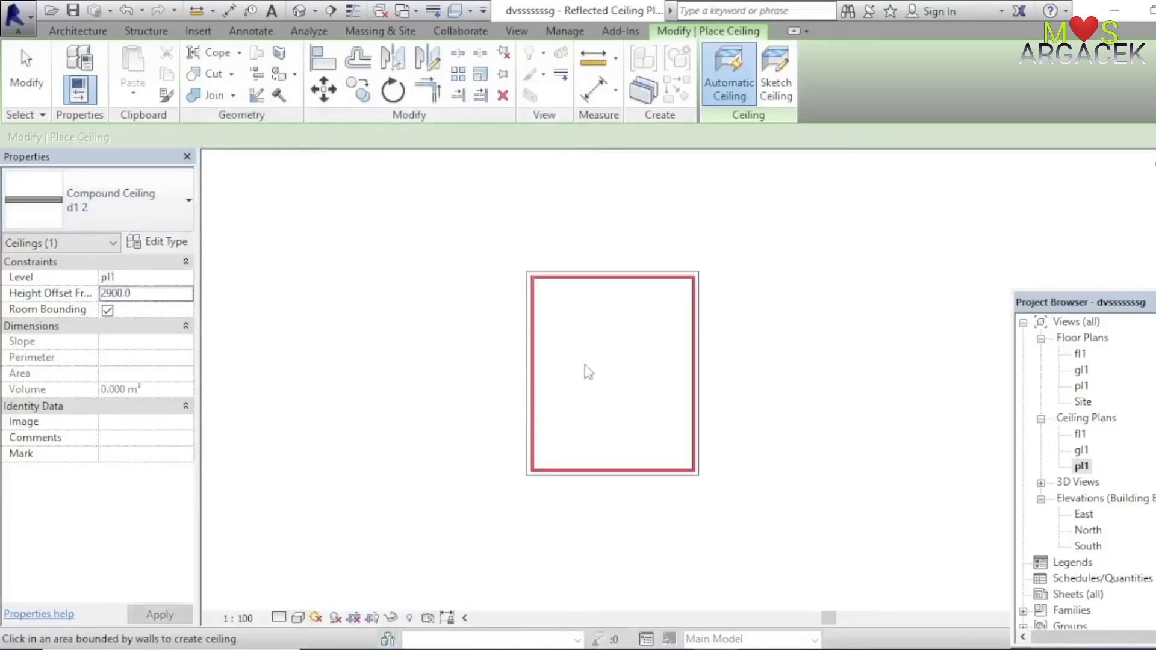
click(584, 292)
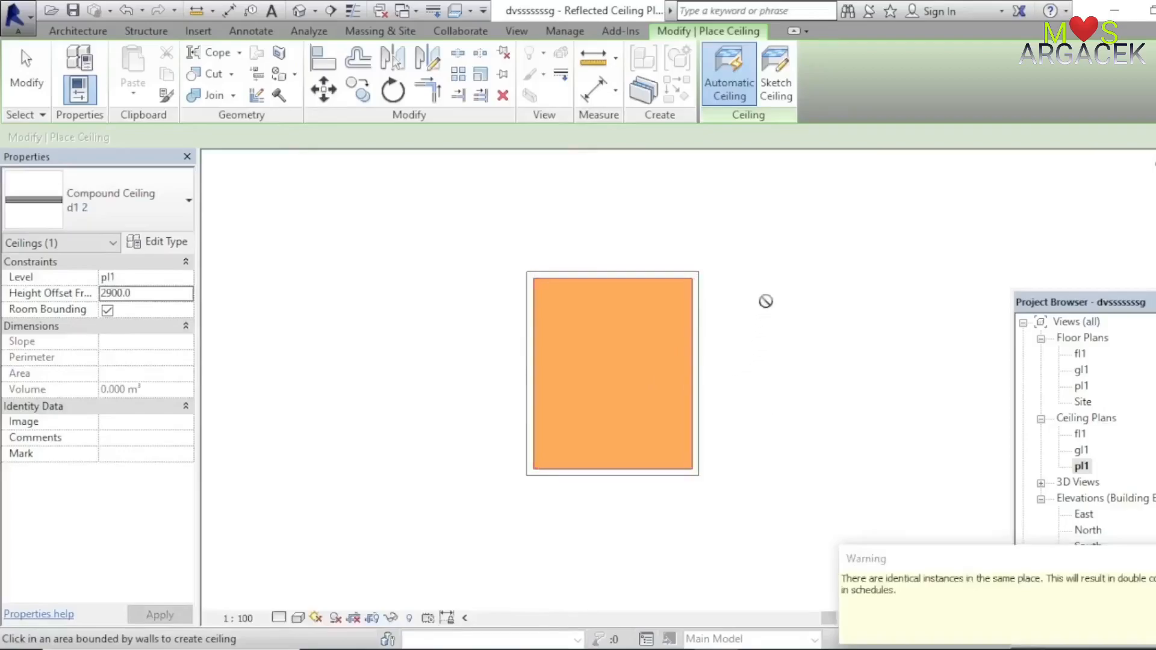
right_click(443, 228)
click(490, 238)
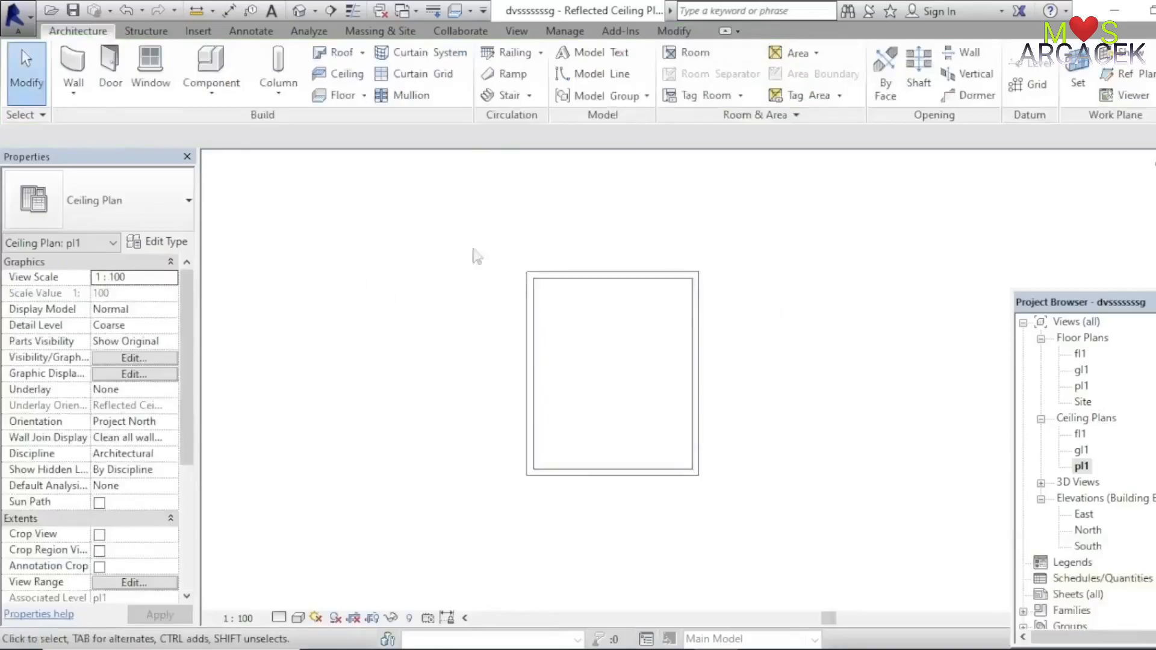
Temporarily hide the two near walls and the elements at their shared corner in the 3D view, and examine the ceiling under the roof.
click(298, 13)
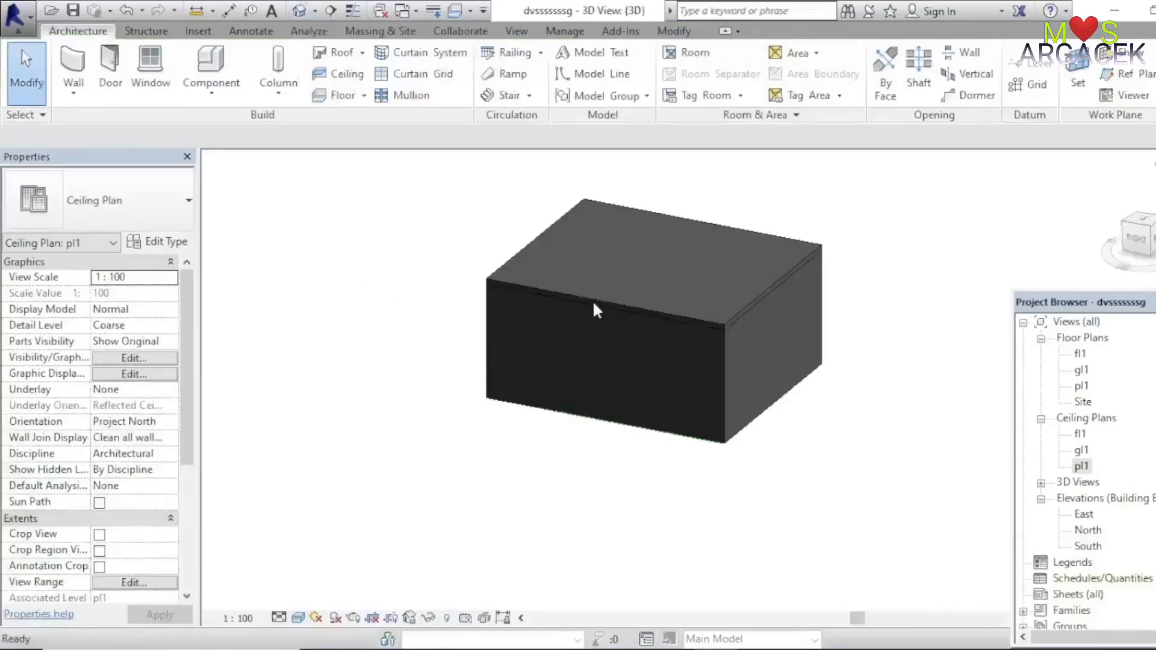
drag(753, 460, 693, 420)
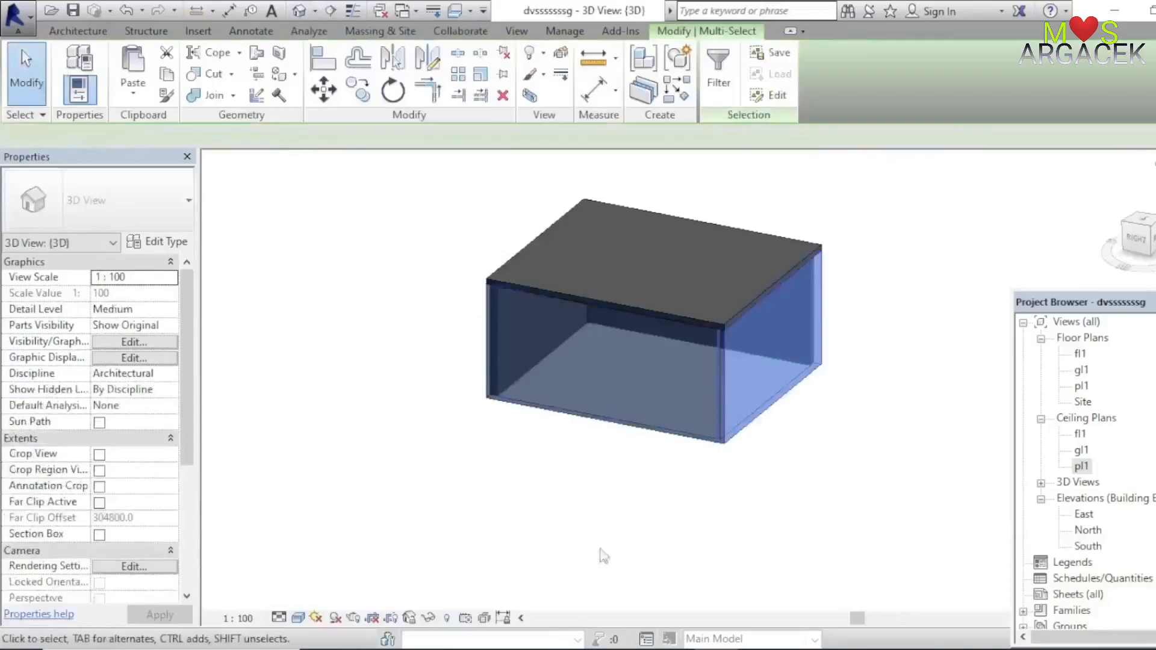
click(466, 619)
click(475, 570)
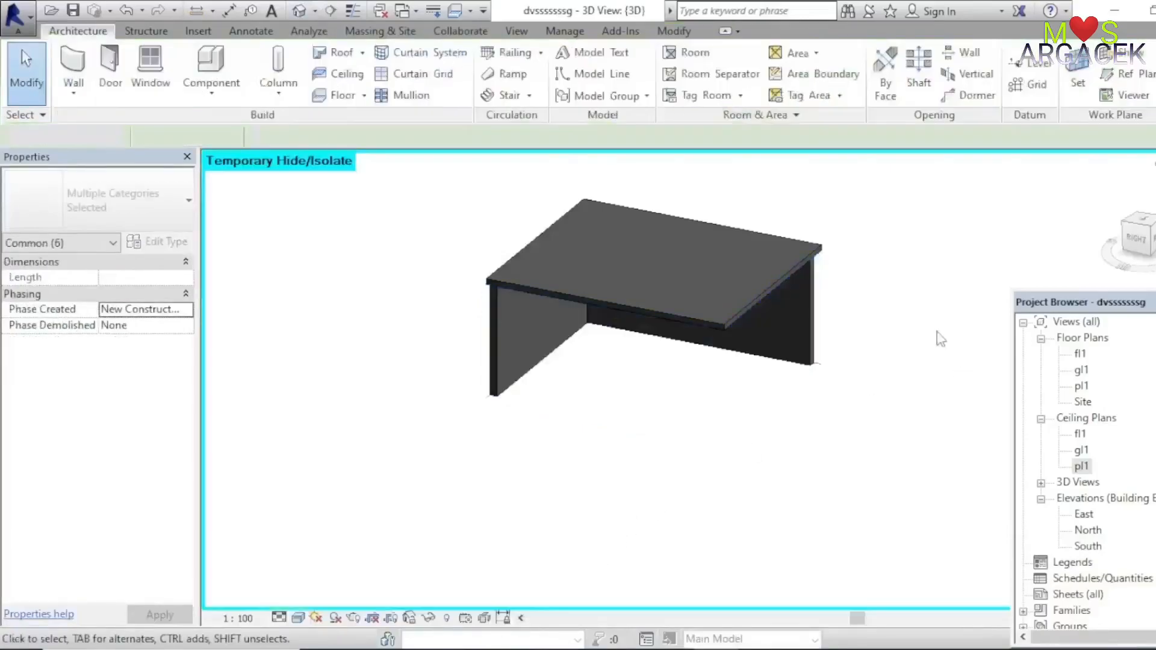
click(943, 339)
click(1137, 252)
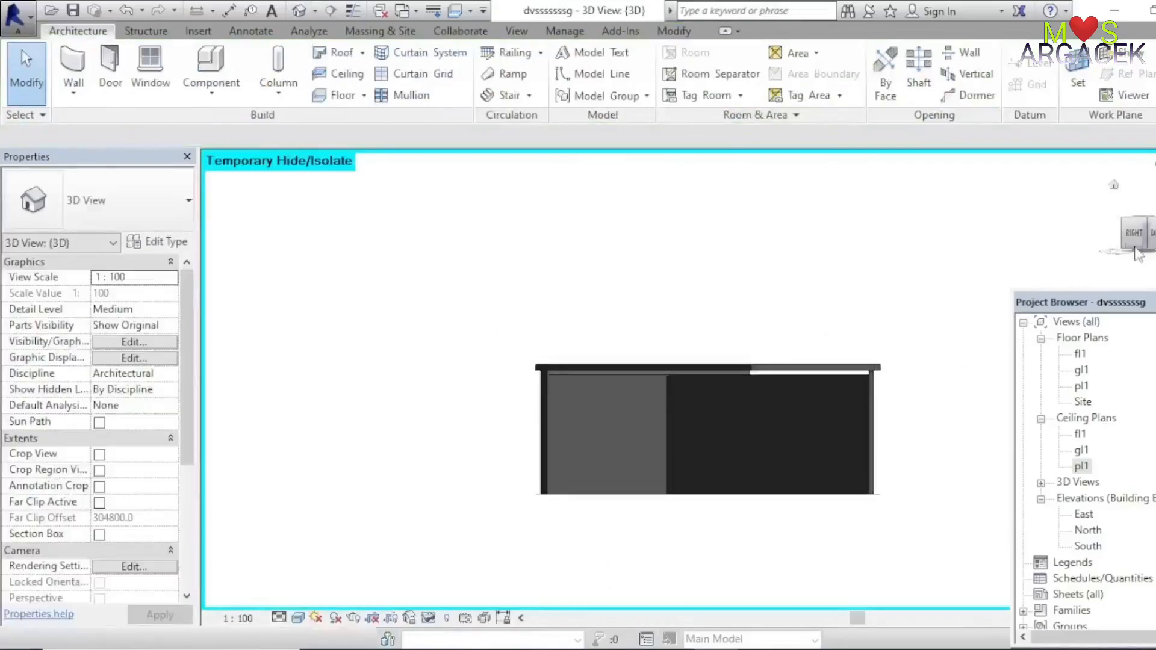
mouse_move(1142, 236)
mouse_down()
mouse_move(1149, 260)
mouse_move(1142, 253)
mouse_up()
scroll(519, 226, down, 2)
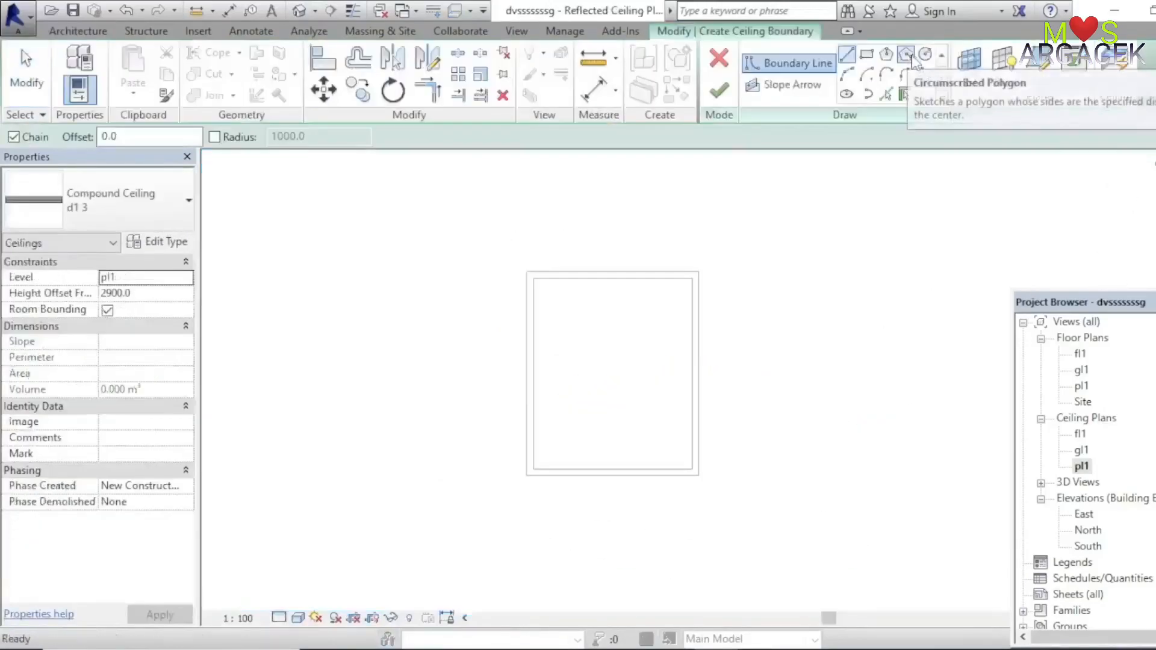
Sketch a 6-sided circumscribed polygon in the d1 3 ceiling boundary near the room's upper-left corner, about 385 mm from the upper wall.
click(907, 56)
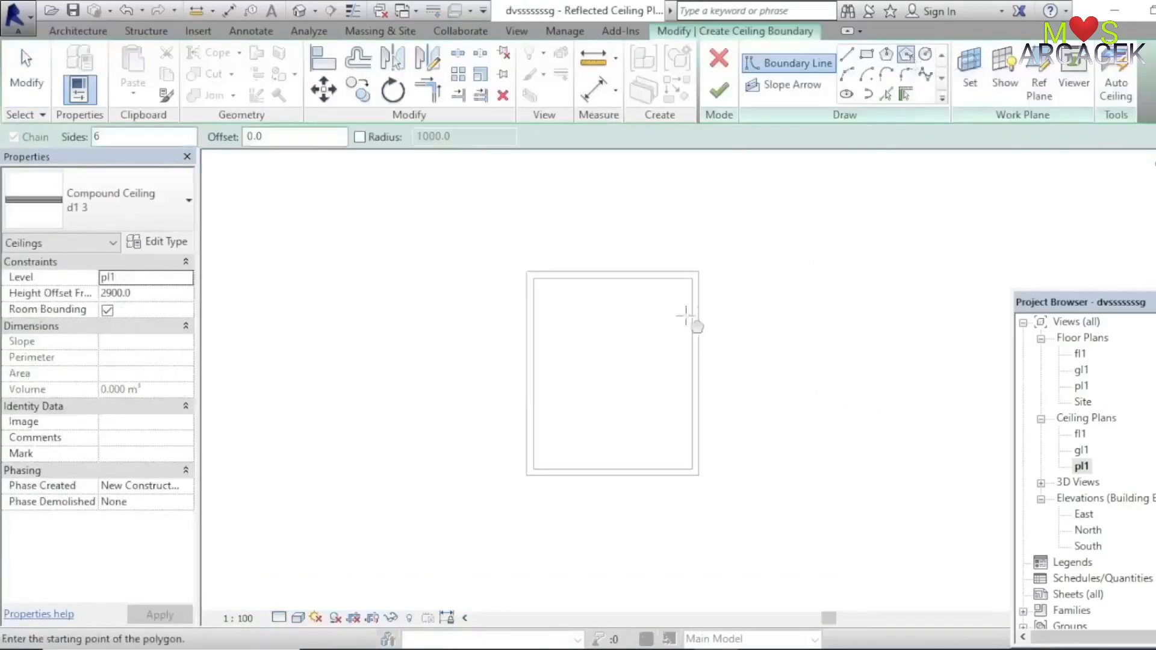
scroll(660, 396, up, 2)
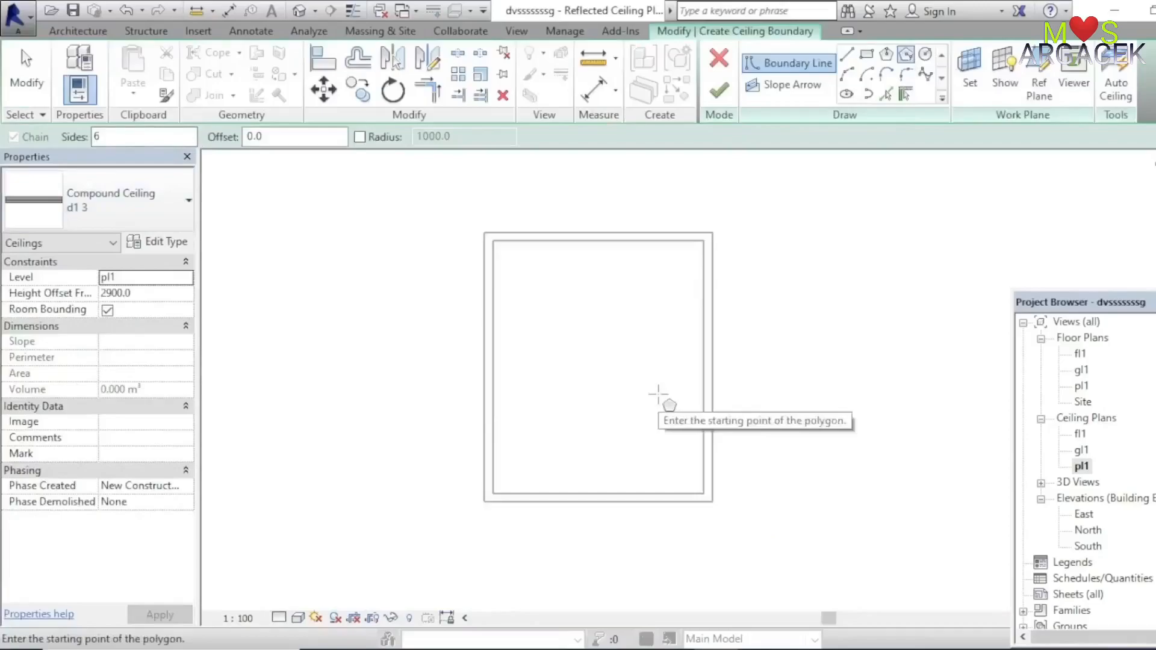
scroll(658, 394, up, 1)
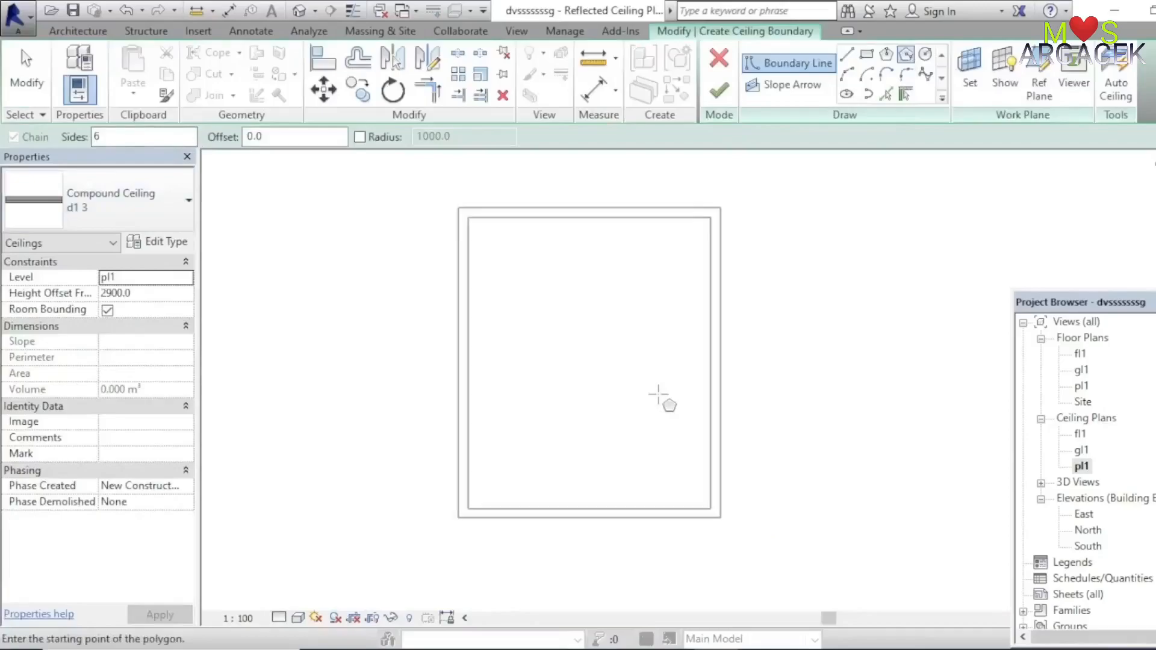
click(507, 256)
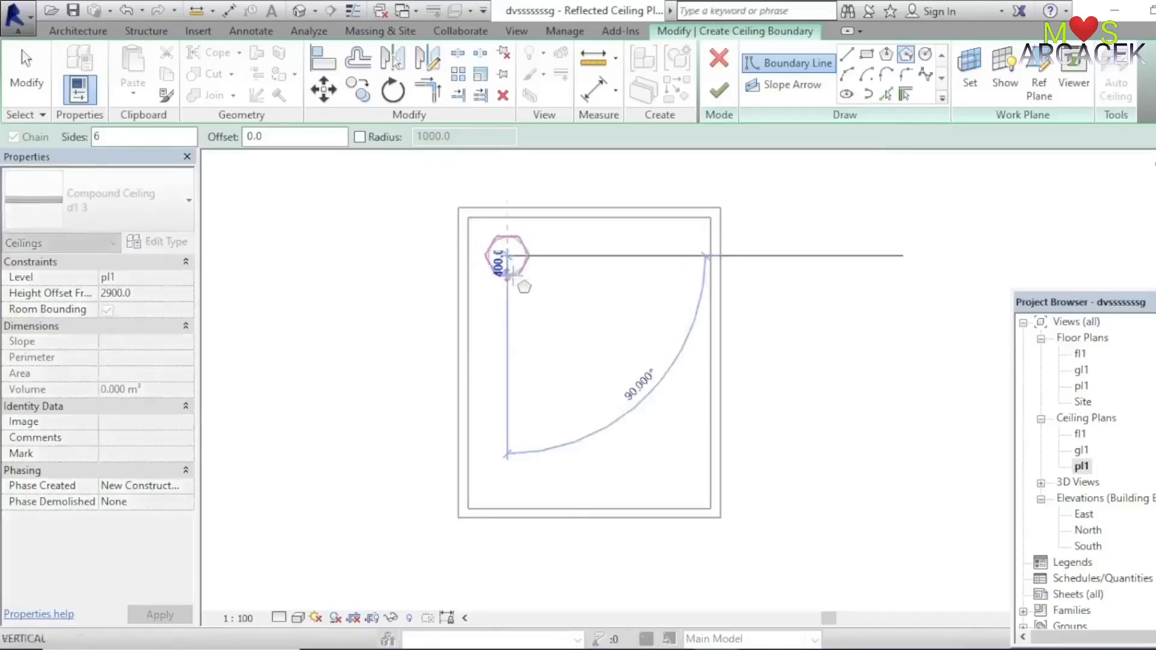
click(508, 279)
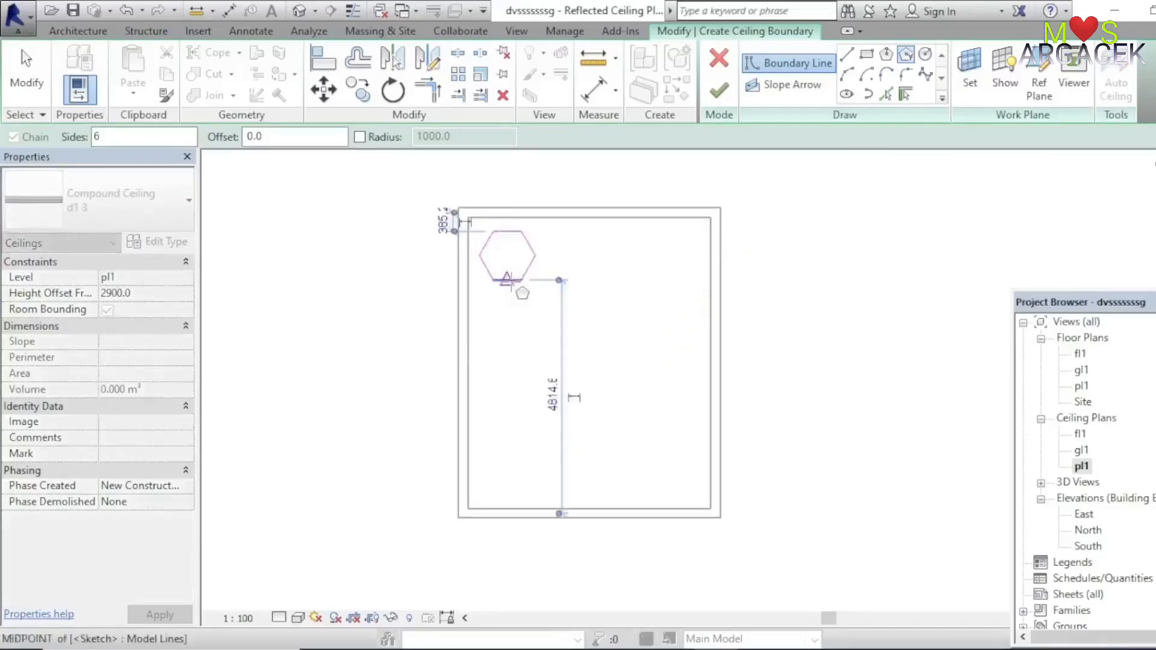
Copy the hexagon in the ceiling boundary sketch horizontally about 1500 mm toward the right wall.
right_click(547, 298)
click(547, 299)
right_click(548, 303)
click(550, 310)
drag(564, 331, 481, 231)
click(358, 92)
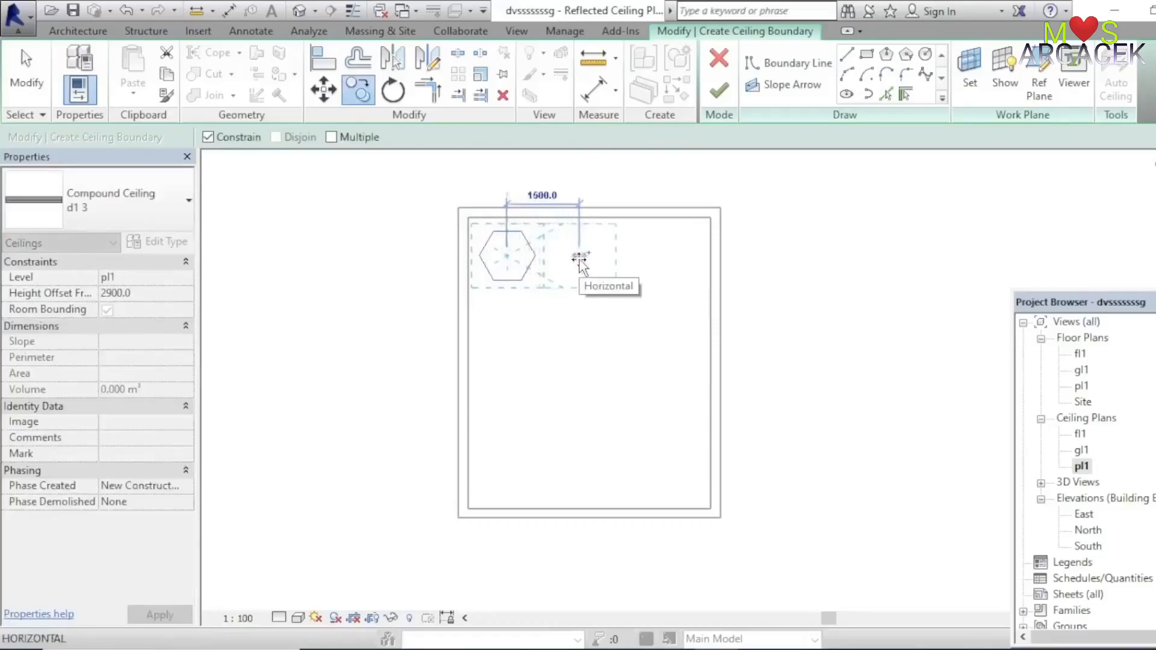
click(580, 261)
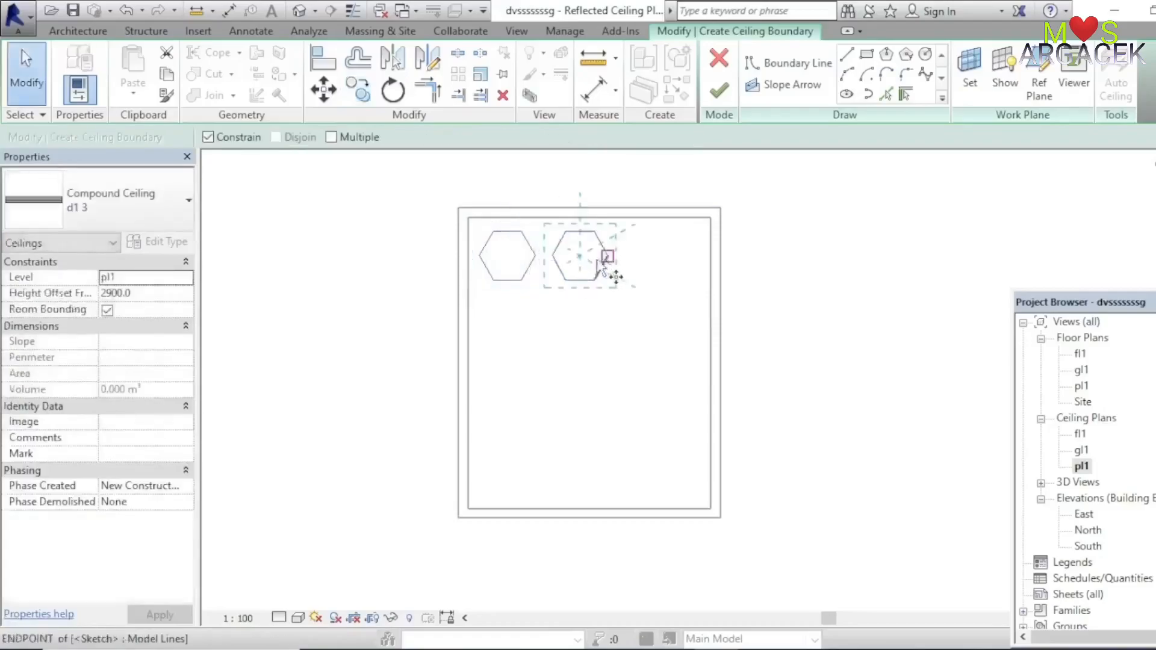
Copy the hexagons across the room into a grid of four rows of three and complete the d1 3 ceiling.
key(c)
key(o)
click(580, 258)
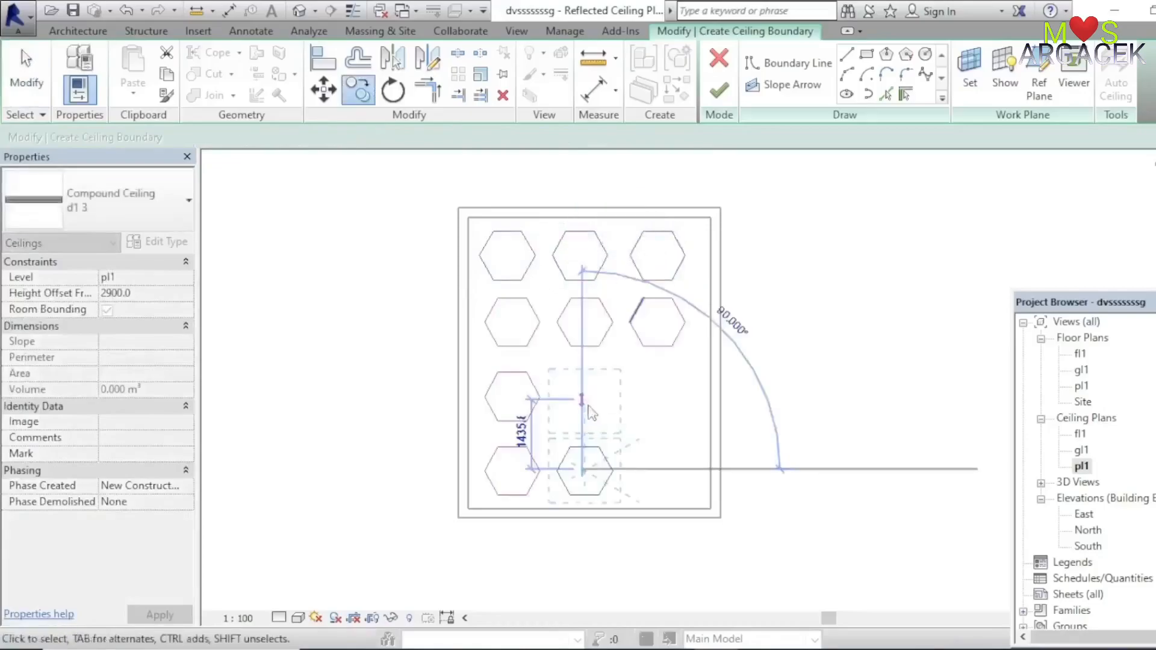
click(584, 402)
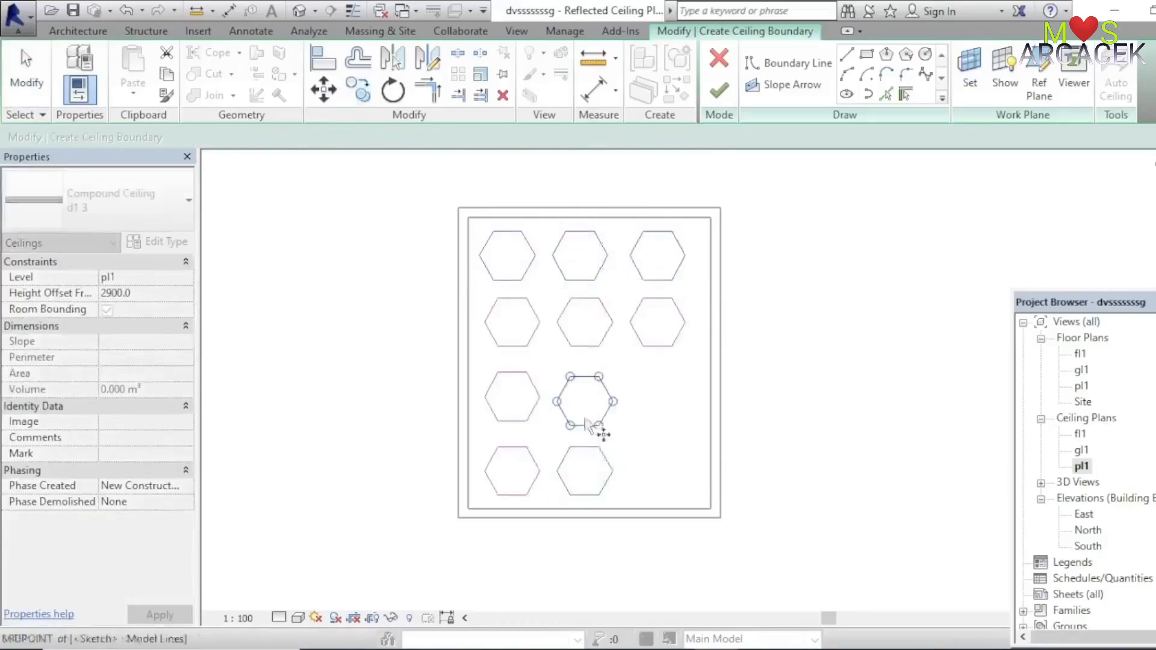
key(c)
key(o)
click(589, 392)
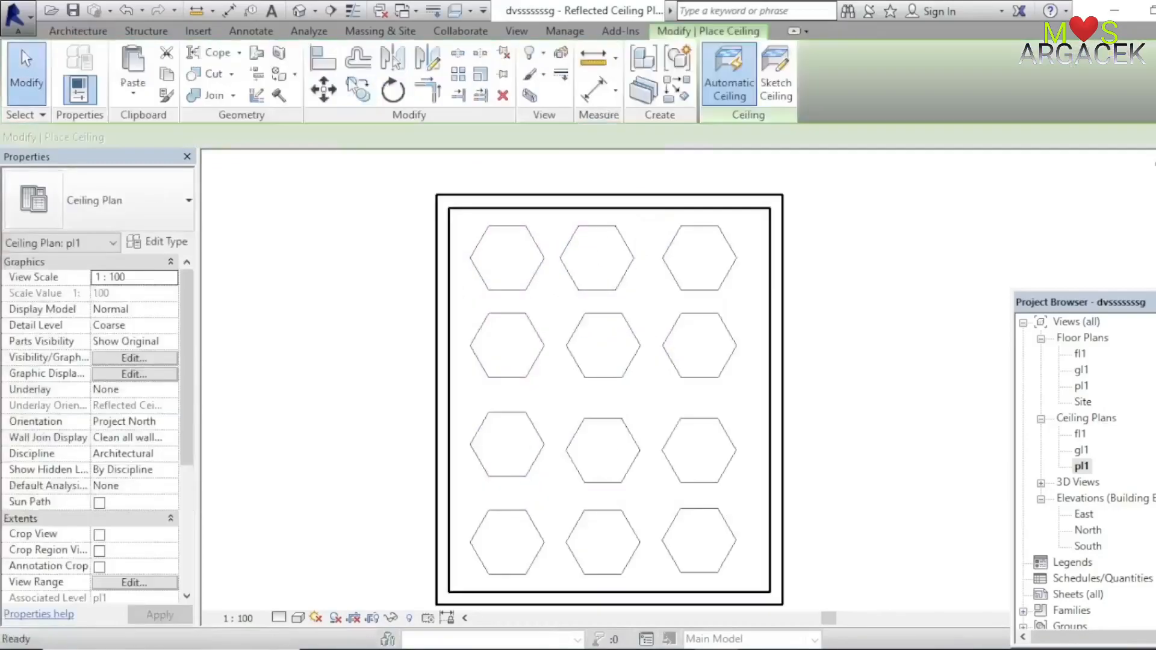
Sketch a d1 5 ceiling with a rectangle along the inner wall faces and hexagonal openings offset 120 mm outside the existing hexagons.
click(784, 89)
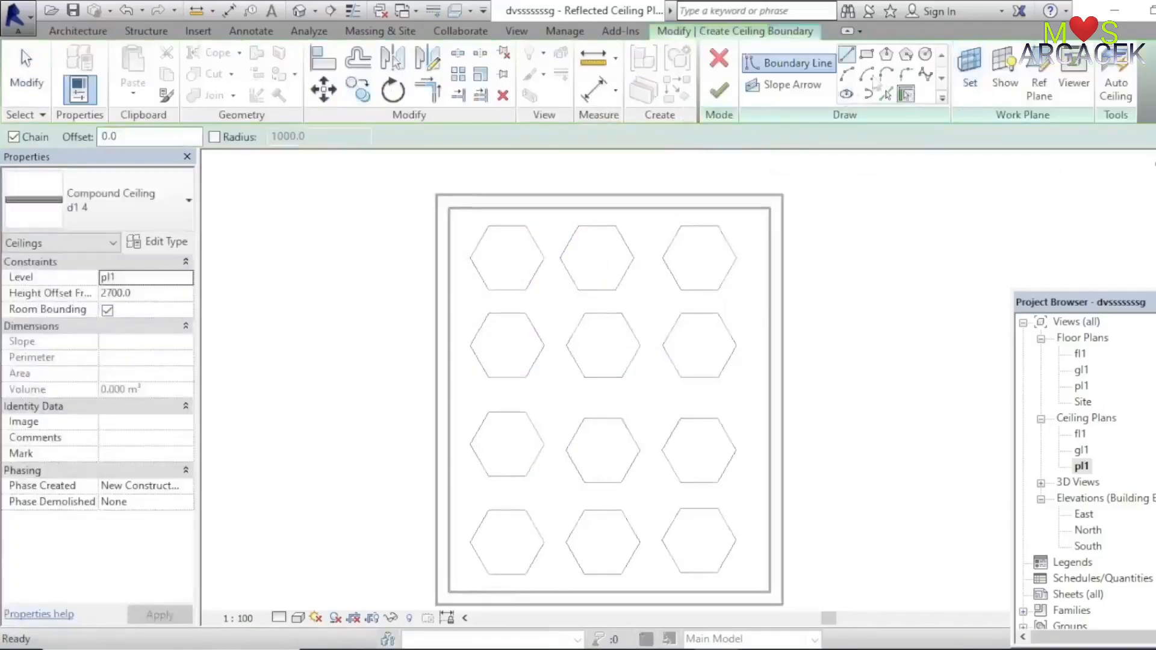
click(866, 54)
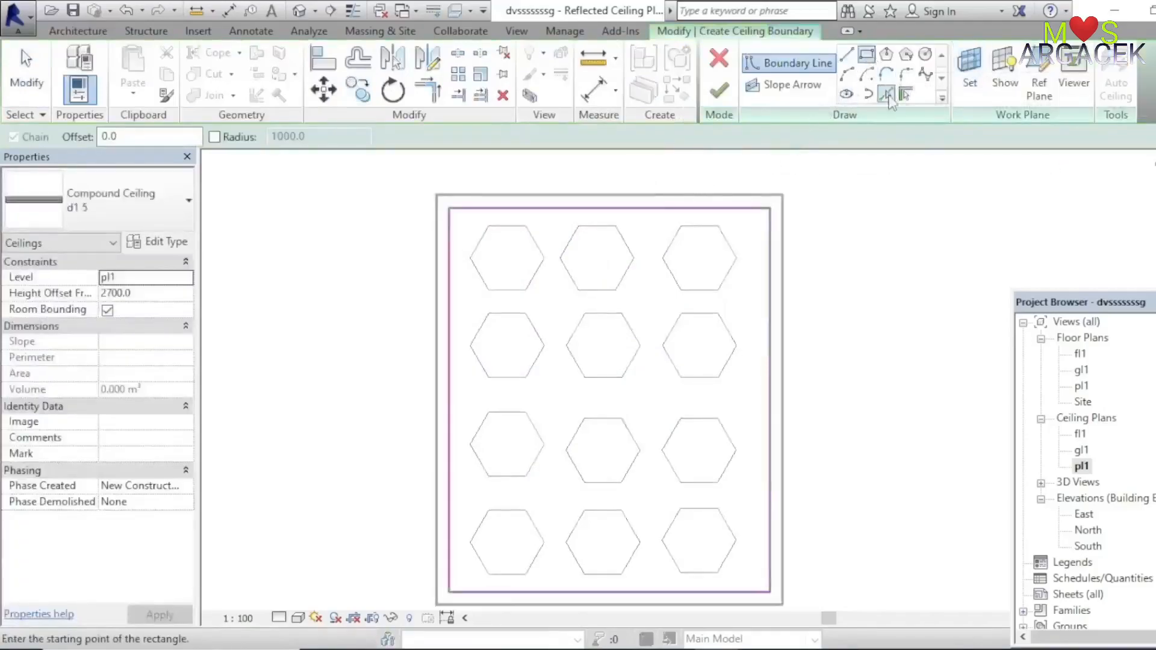
click(887, 95)
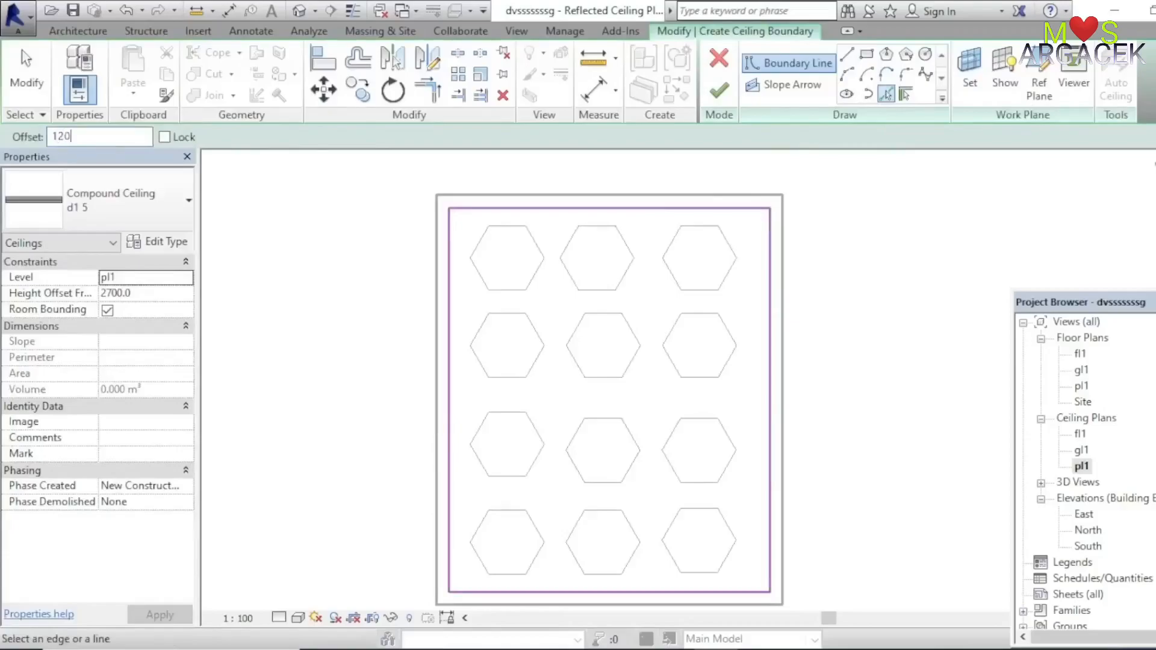
click(508, 226)
click(485, 246)
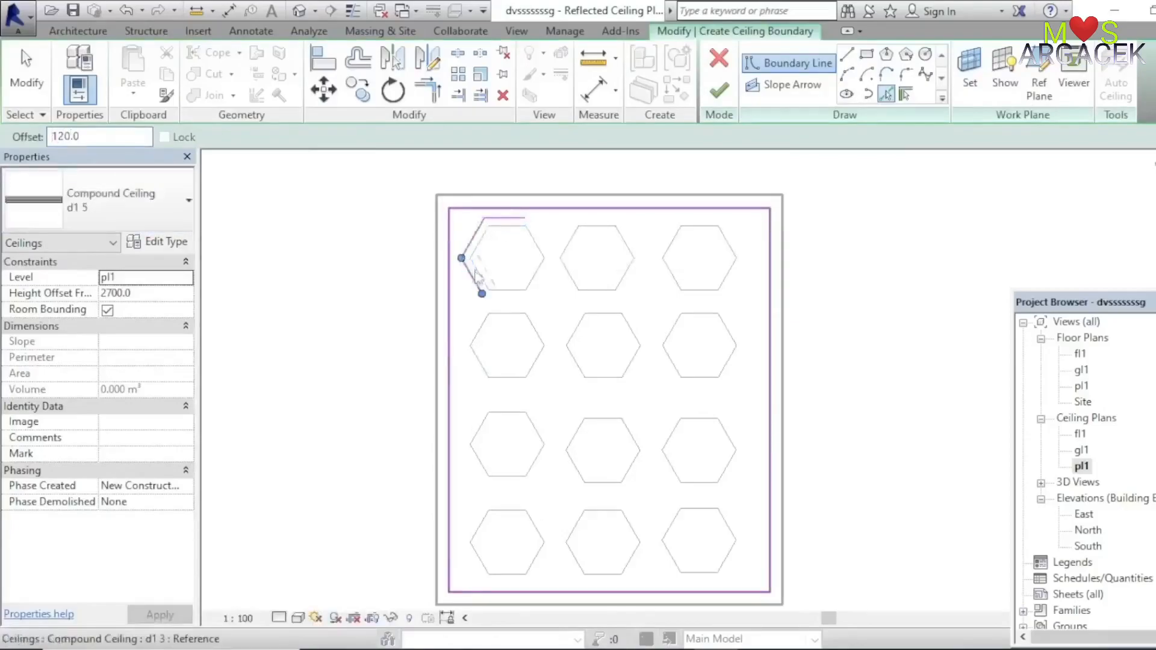
click(540, 257)
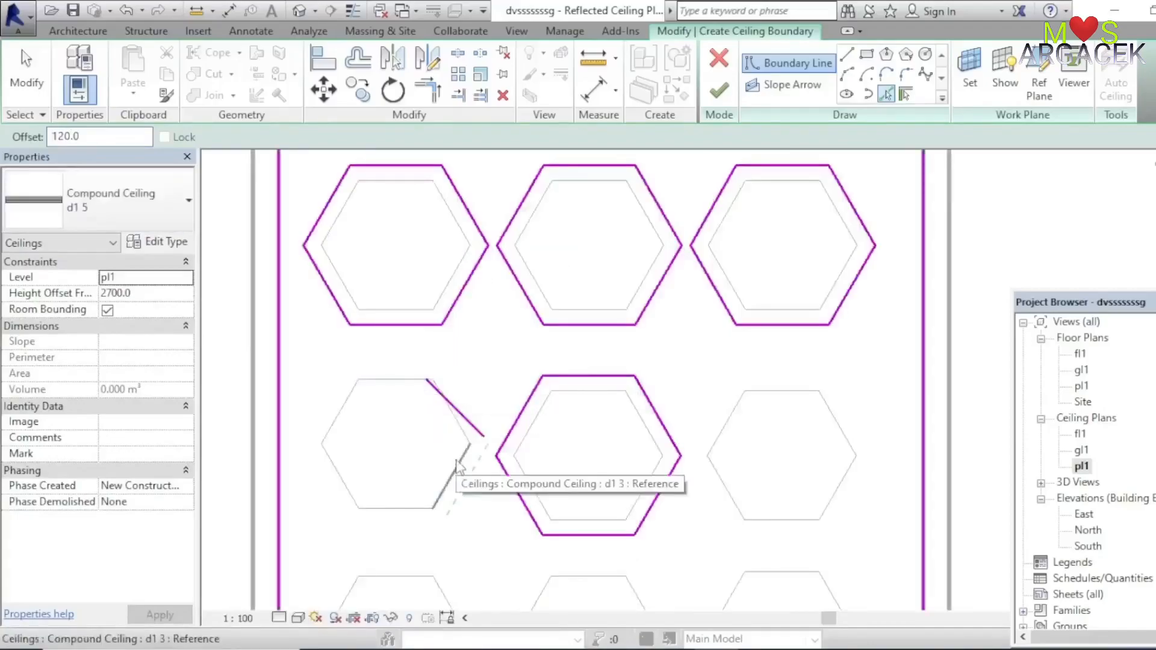
key(ctrl+z)
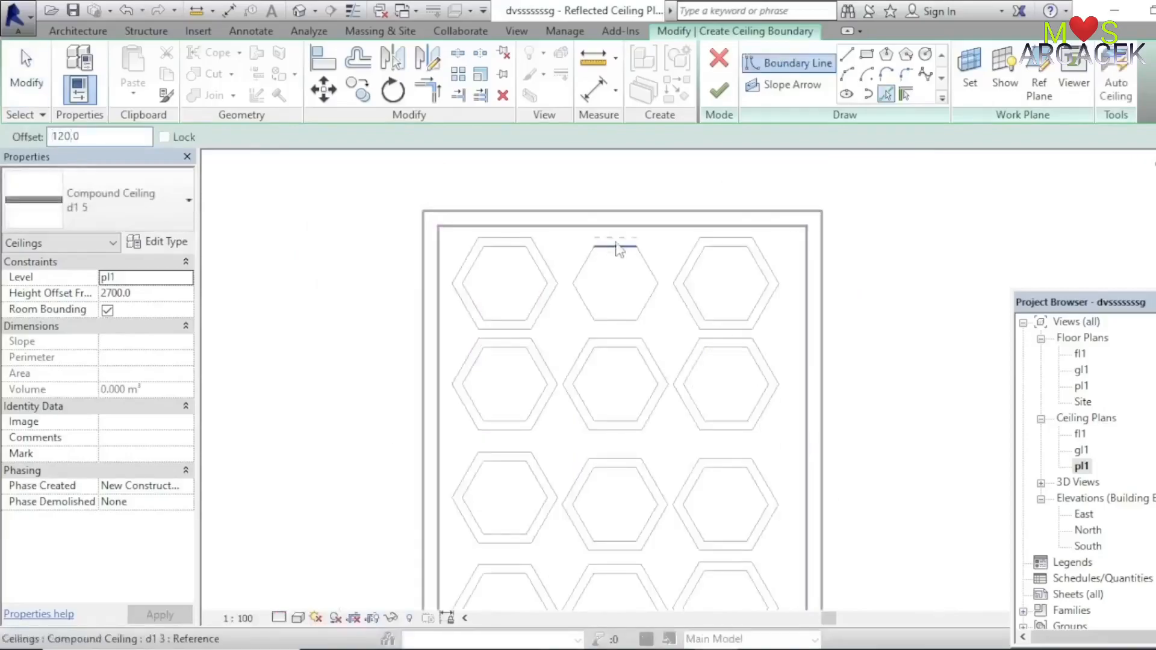
Create a separate d1 5 ceiling from lines offset 120 mm outside the middle hexagon in the upper row.
click(640, 261)
click(630, 329)
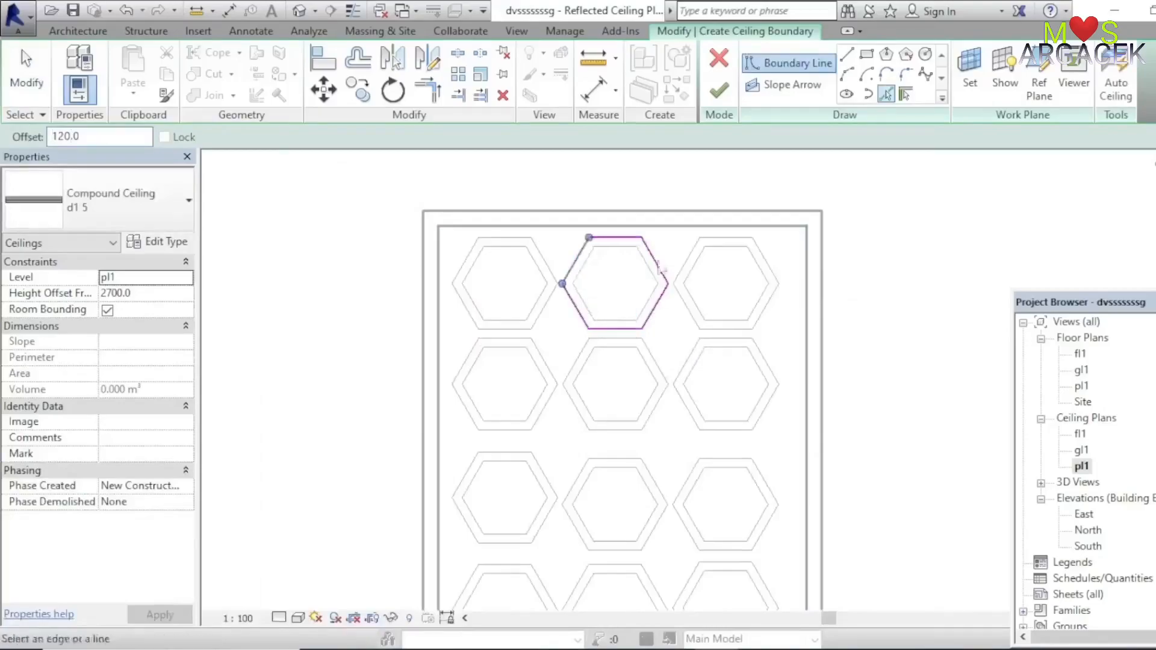
click(718, 91)
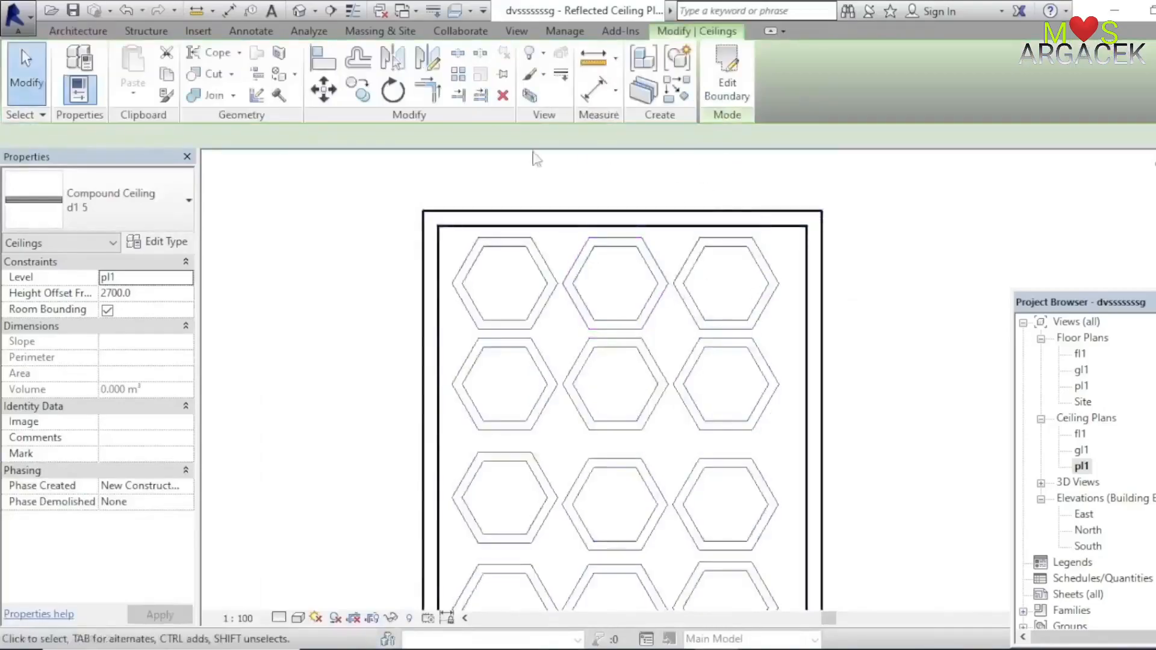
Examine the layered hexagonal ceilings from different angles in the 3D view.
scroll(518, 159, down, 2)
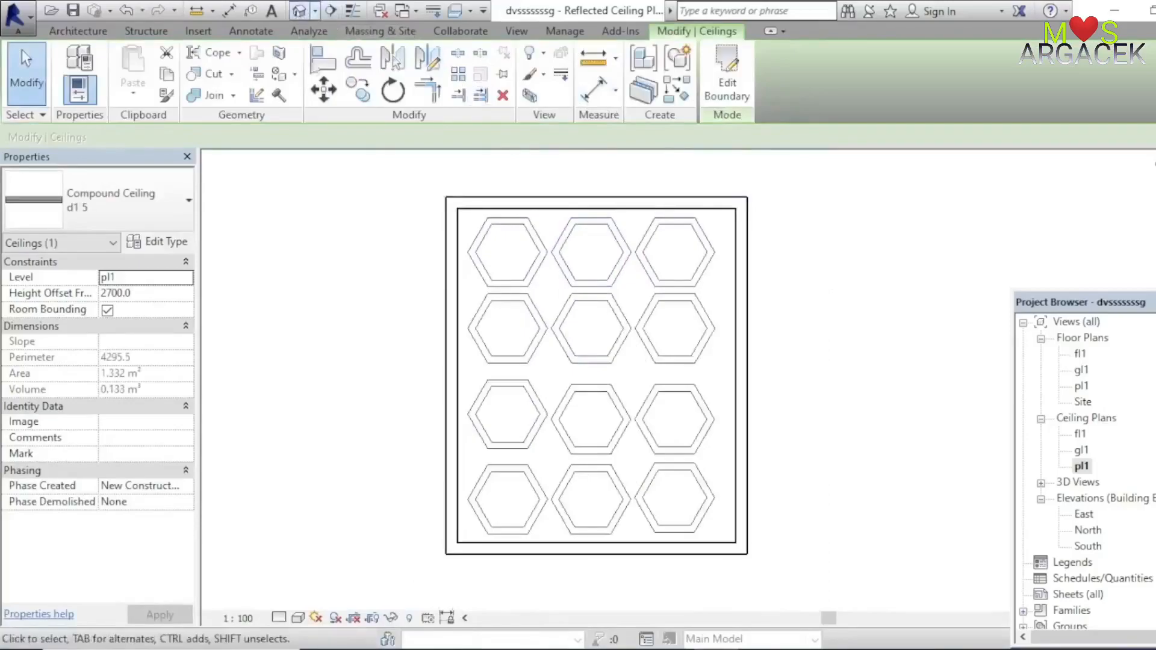
click(299, 10)
key(Escape)
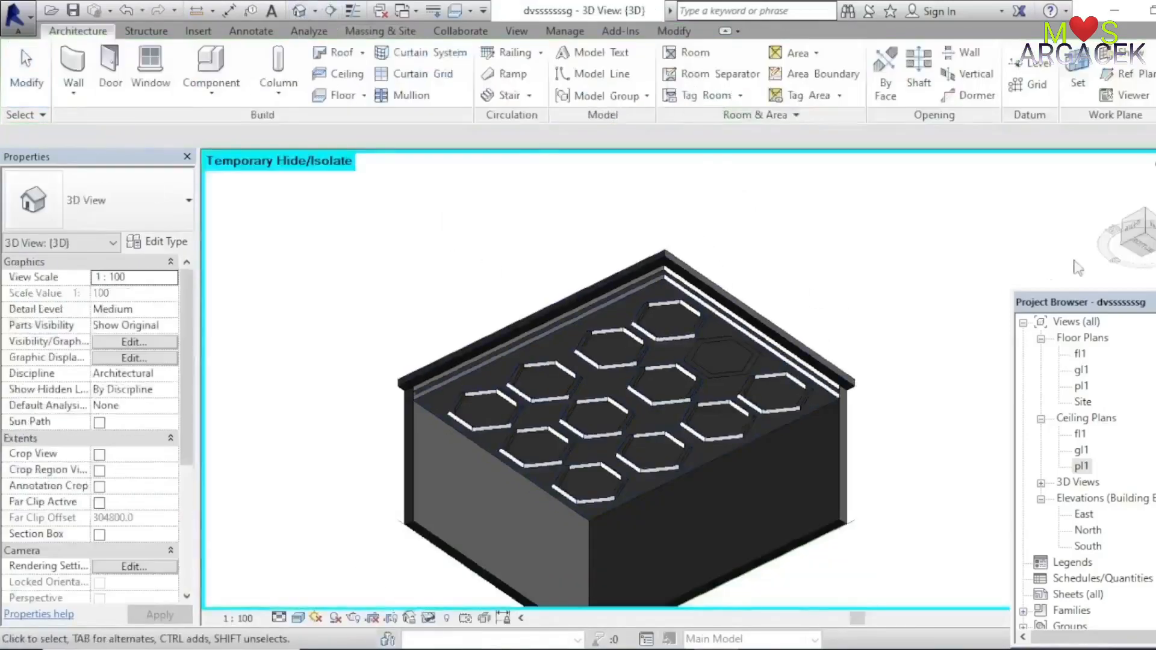
drag(1150, 226, 1144, 223)
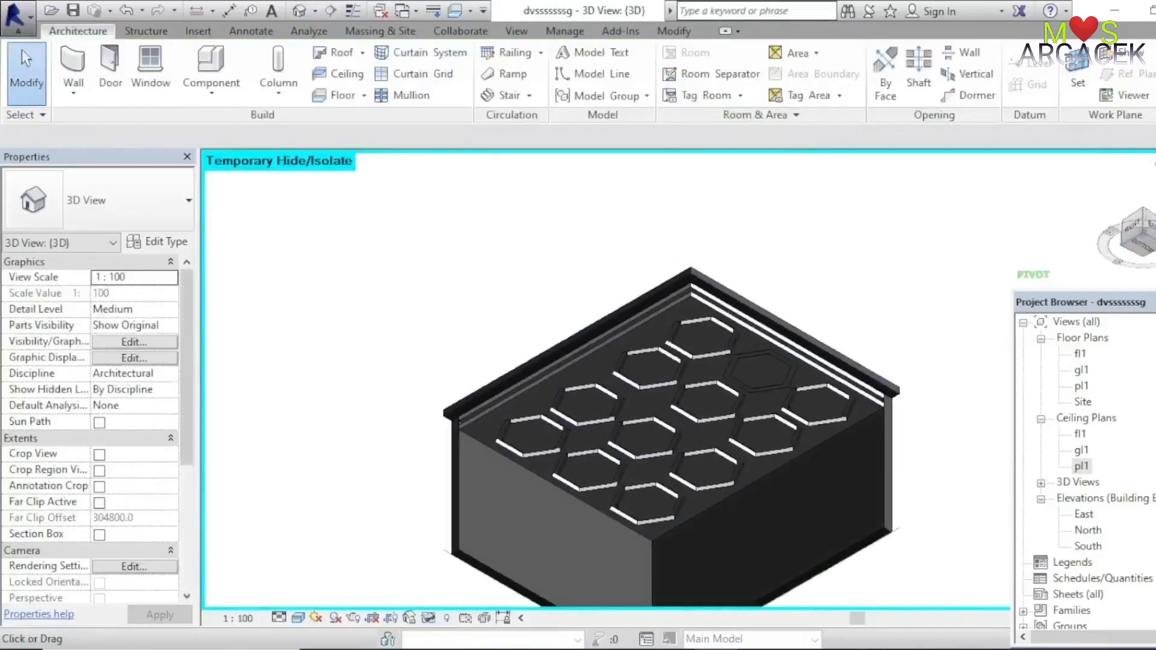
scroll(339, 281, down, 2)
shift+middle_drag(303, 260, 397, 268)
scroll(715, 365, up, 3)
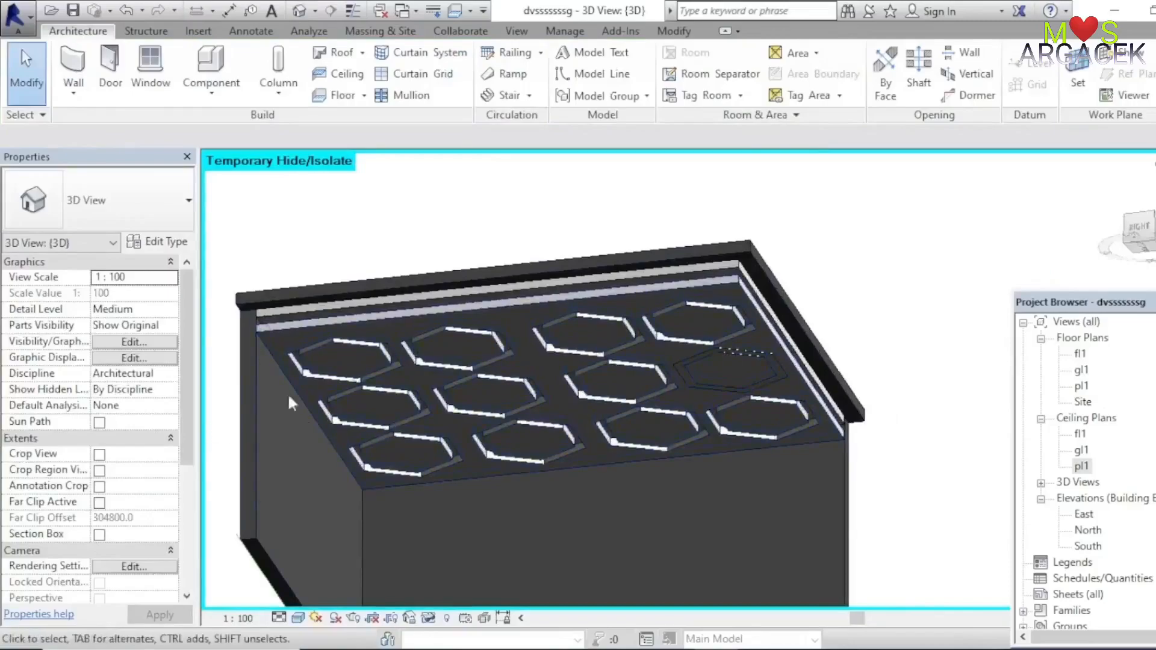
key(c)
key(m)
click(160, 218)
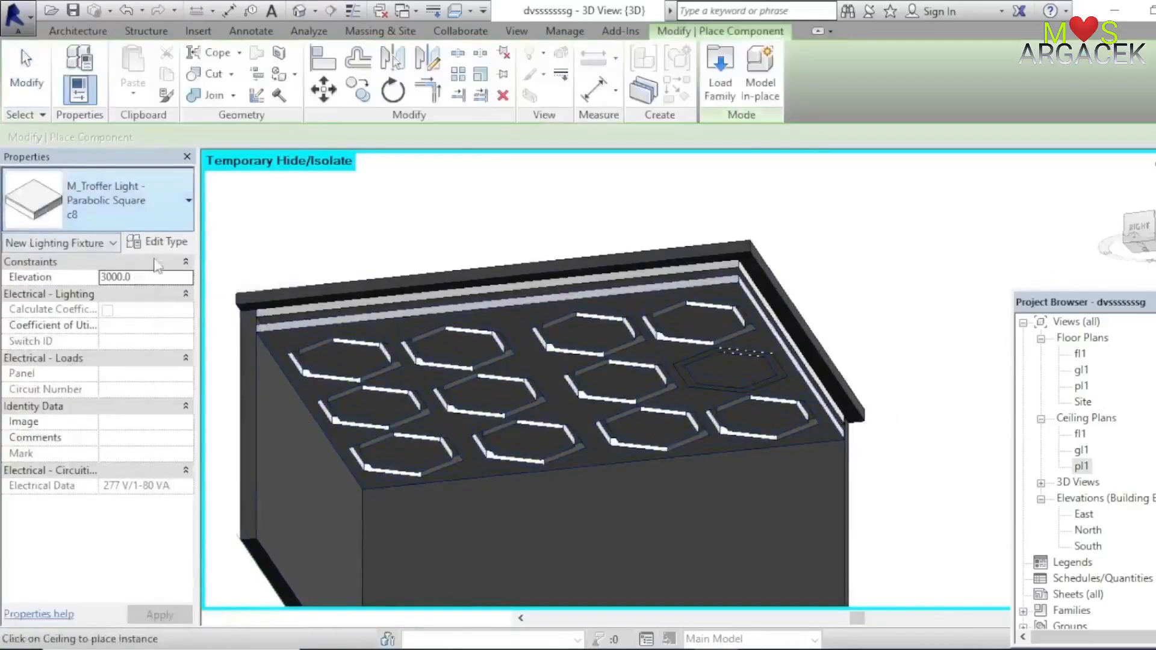
click(148, 206)
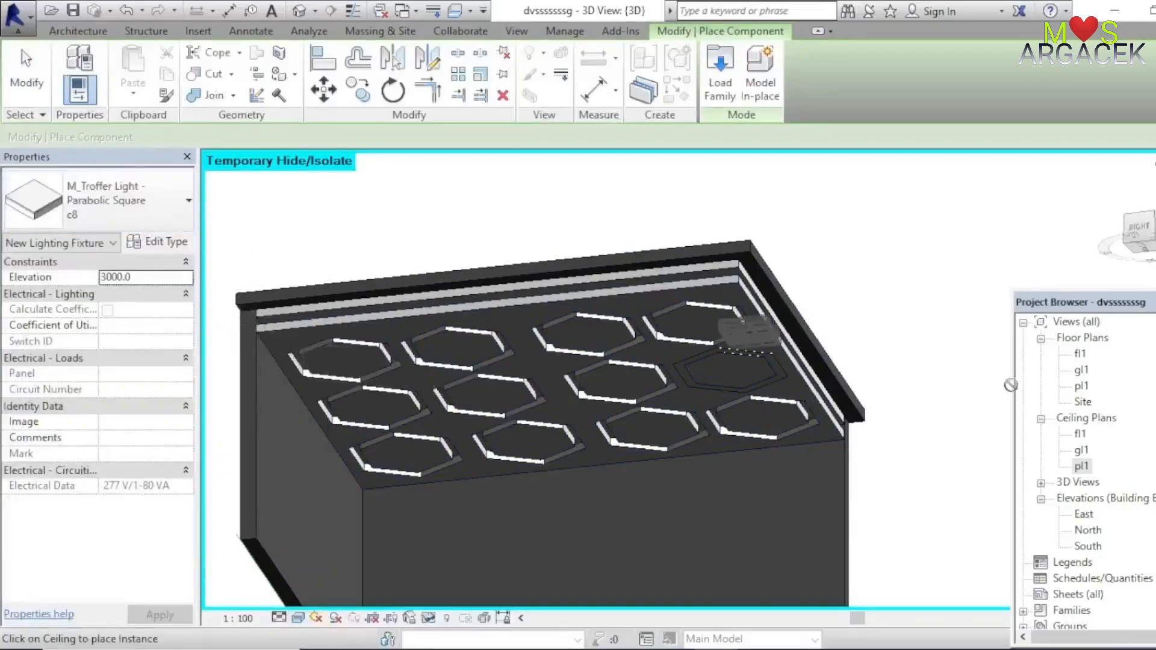
Open ceiling plan pl1 and temporarily hide the d1 3 hexagon ceiling.
double_click(1082, 466)
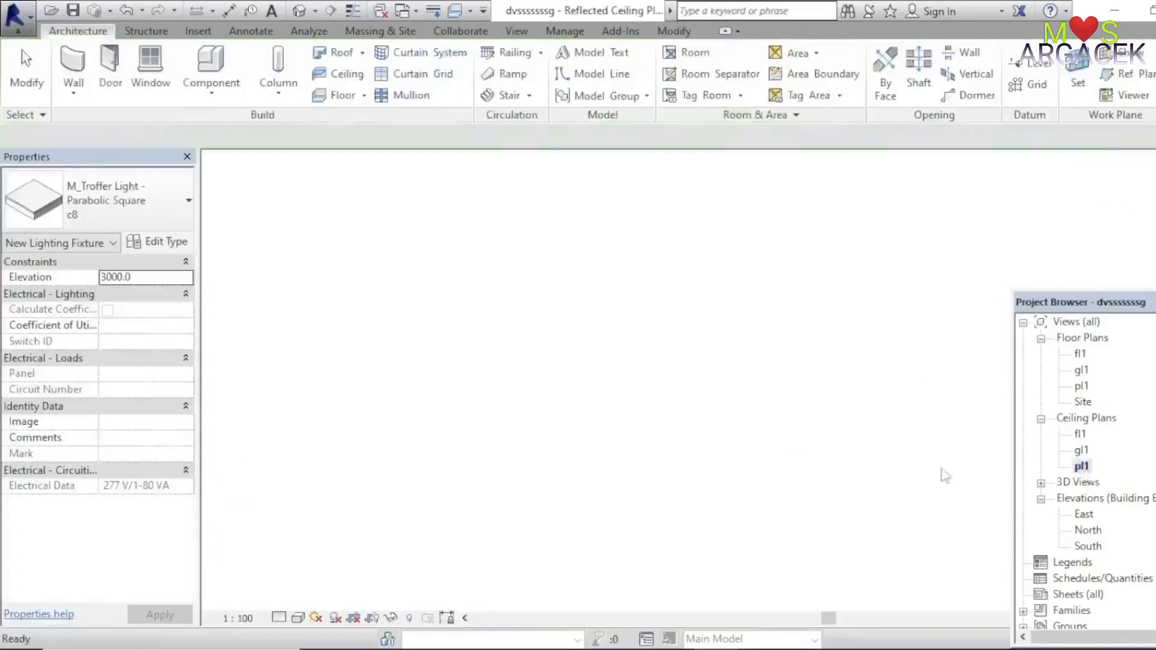
right_click(279, 231)
click(301, 244)
right_click(300, 249)
click(308, 253)
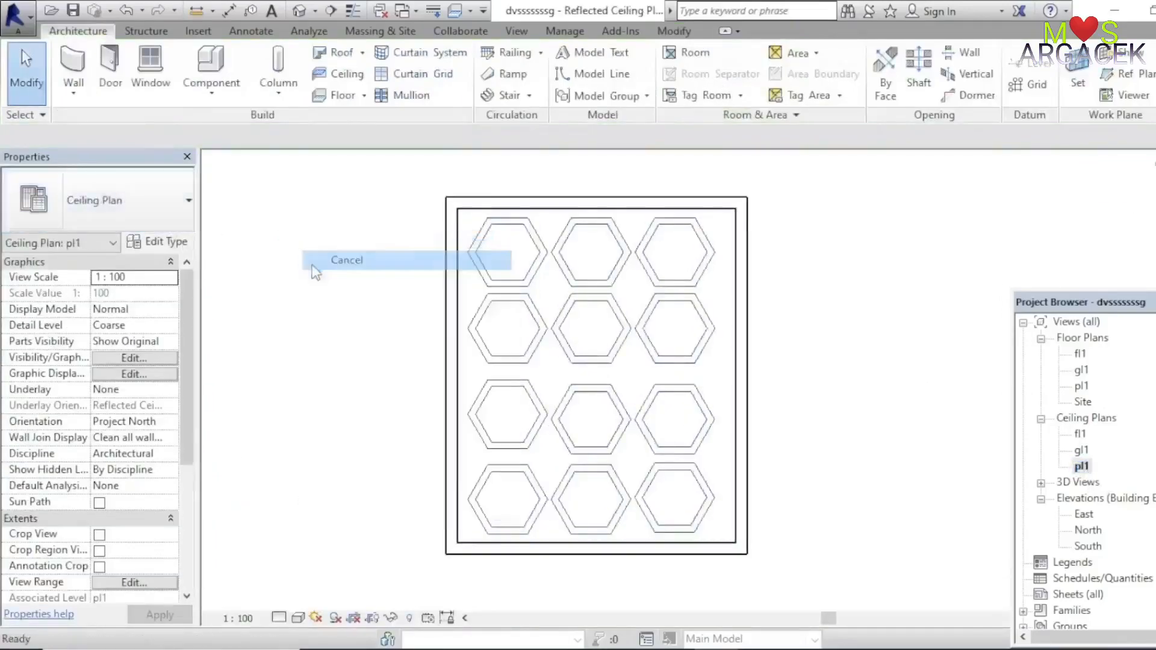
click(505, 259)
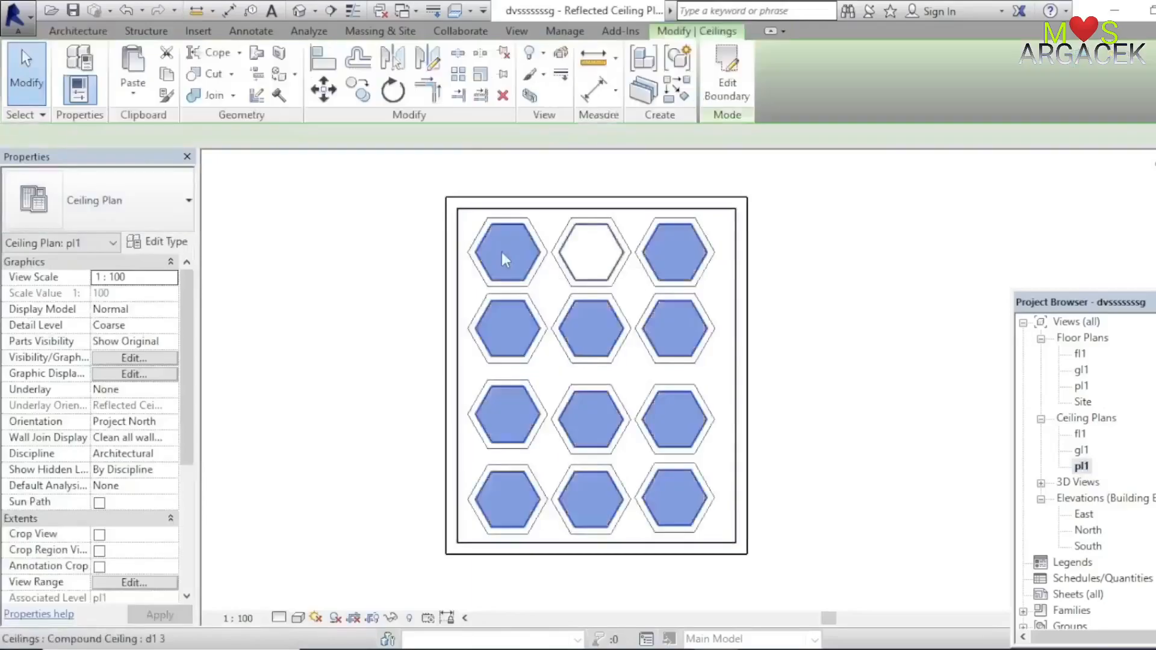
click(391, 618)
click(407, 574)
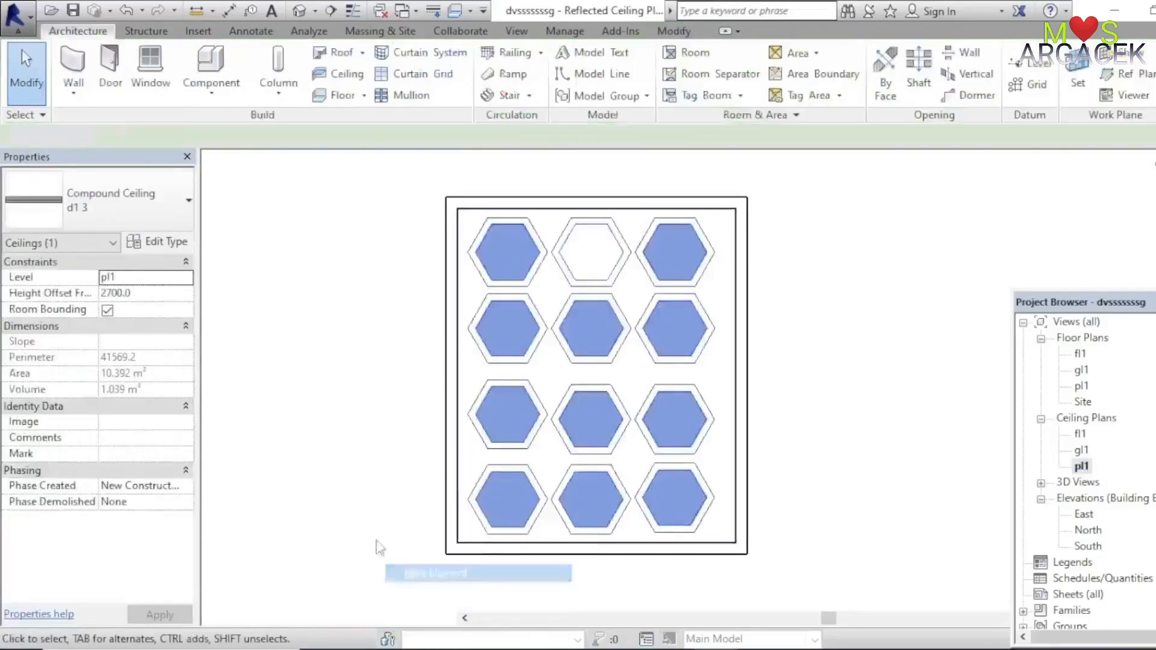
Place an M_Troffer Light - Parabolic Square c8 fixture at the centre of each of the twelve hexagons.
click(211, 90)
click(224, 121)
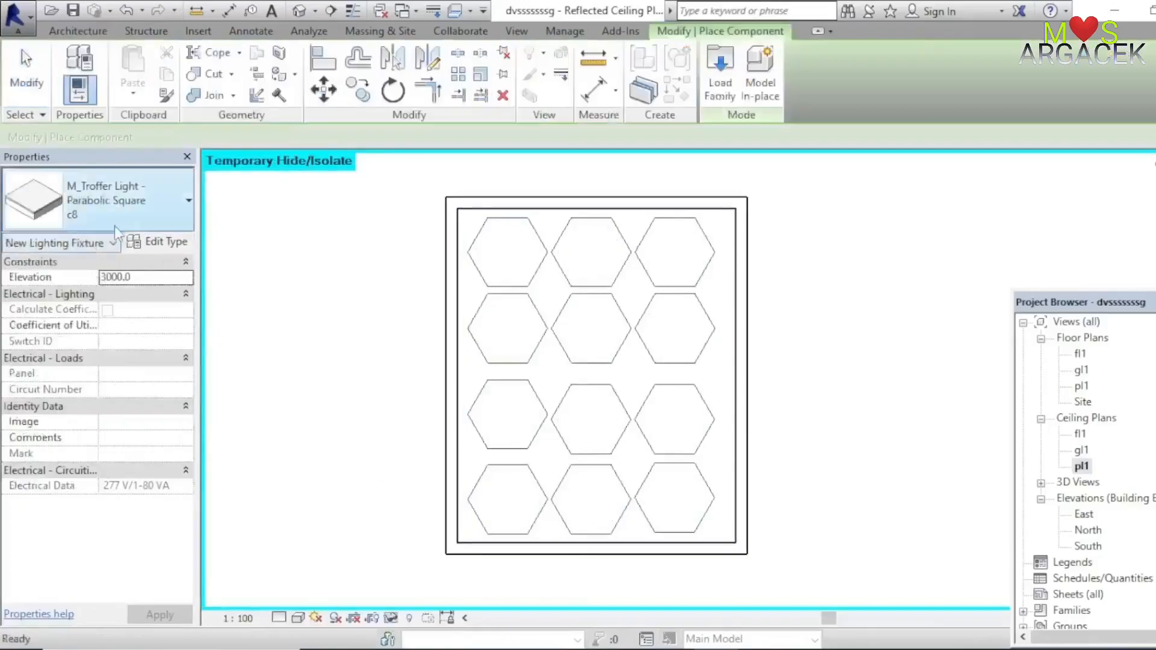
click(507, 253)
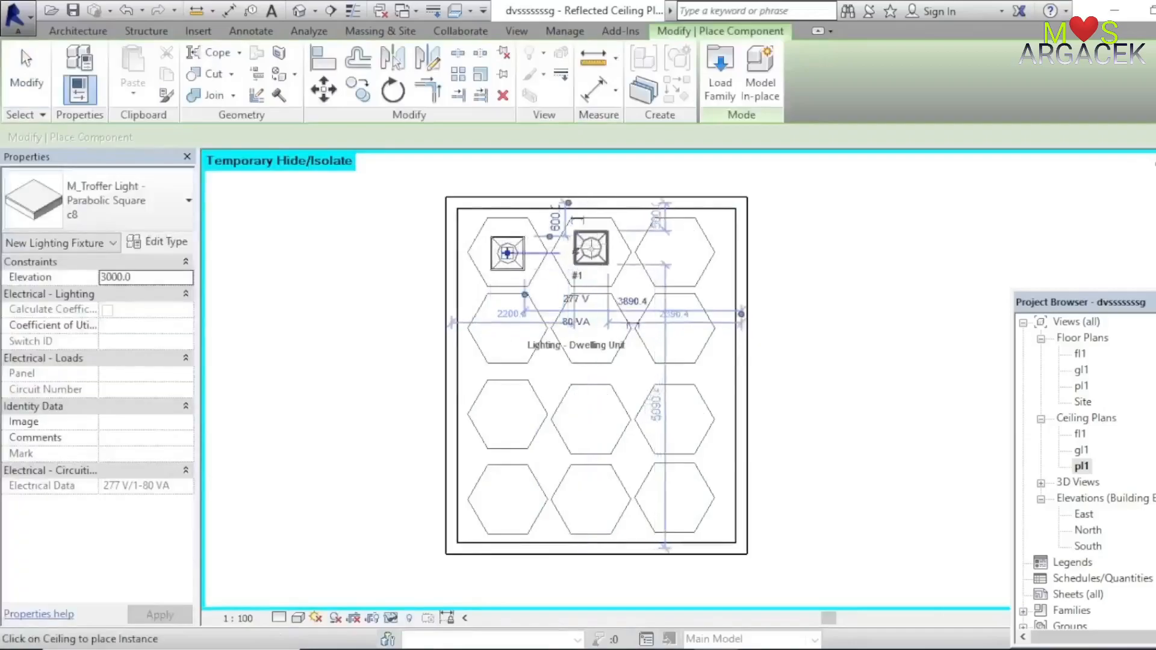
click(591, 253)
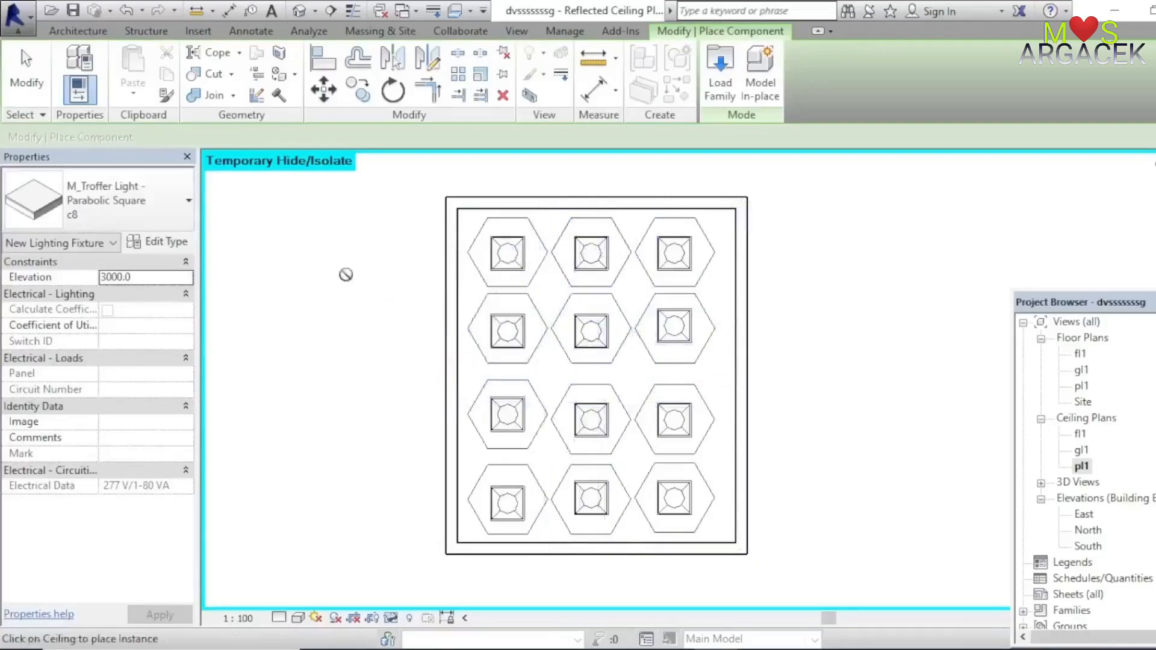
right_click(345, 275)
click(360, 284)
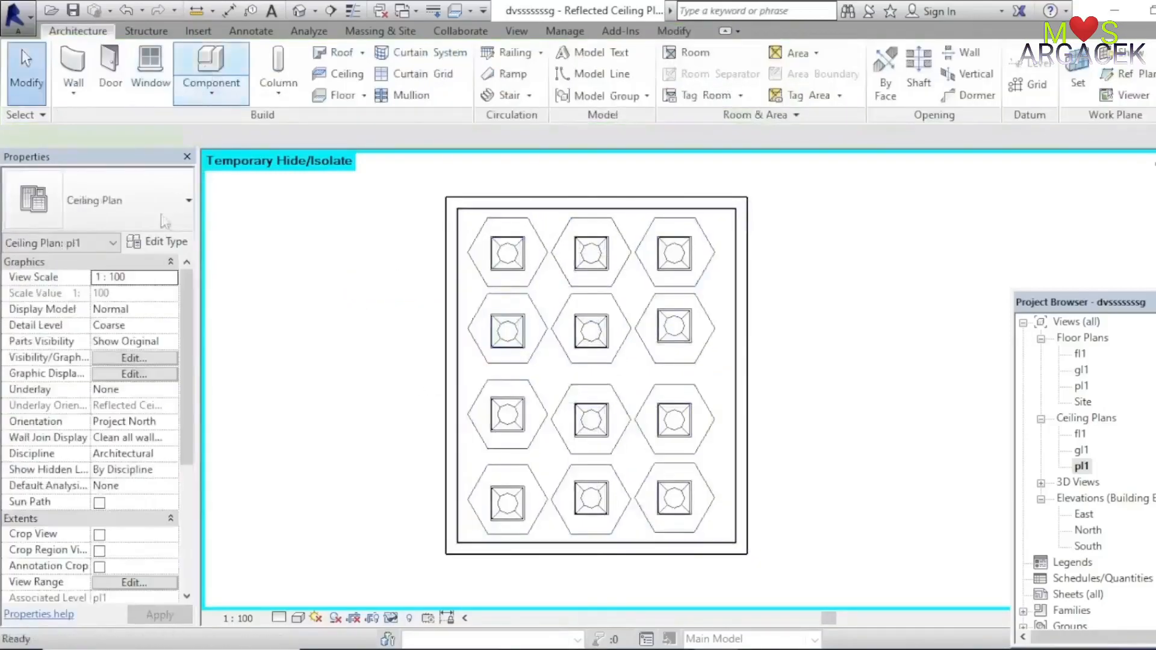
Place six M_Ceiling Light - Flat Round c88 fixtures on the ceiling in the gaps between the hexagons.
key(c)
key(m)
click(181, 207)
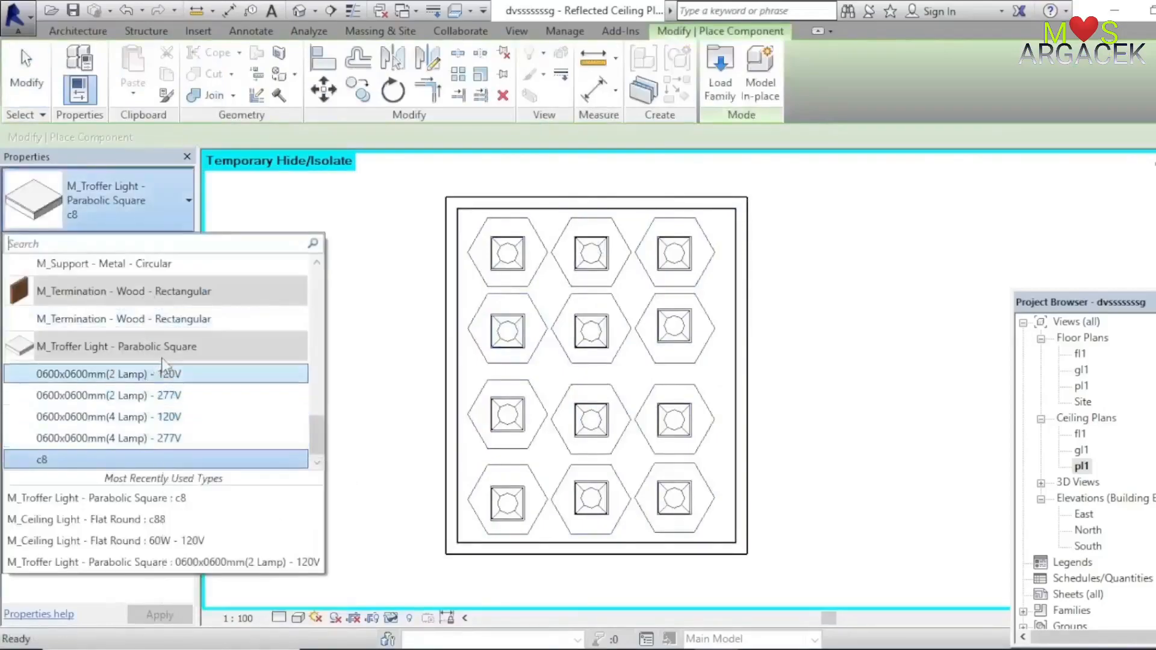
scroll(169, 312, up, 5)
click(152, 522)
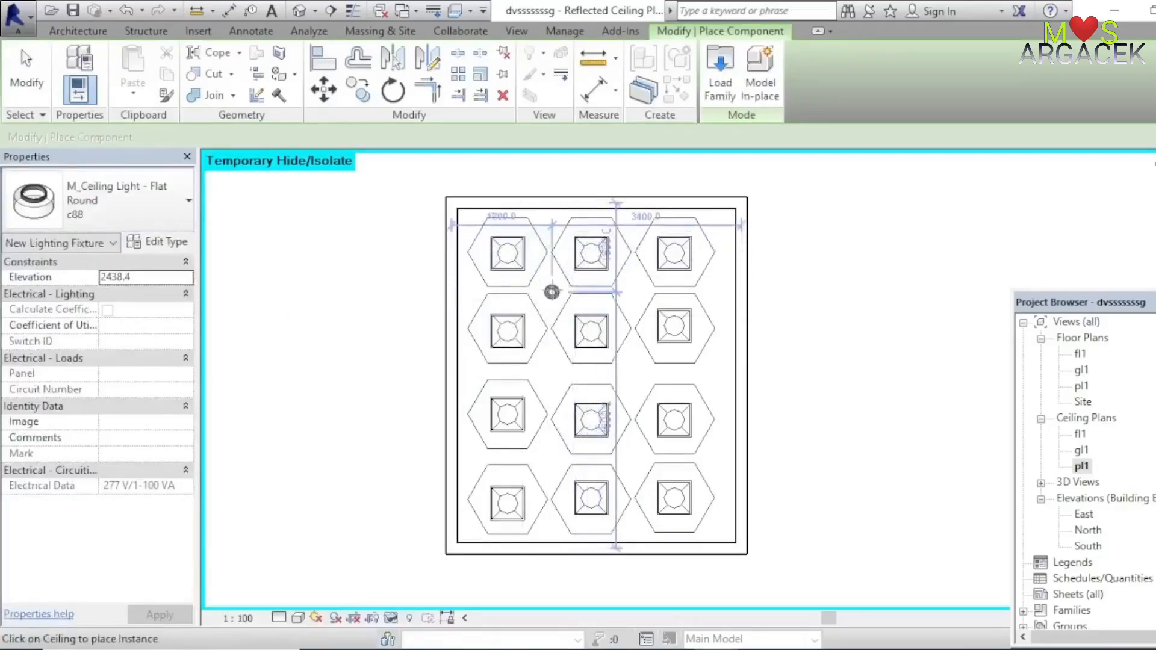
click(552, 293)
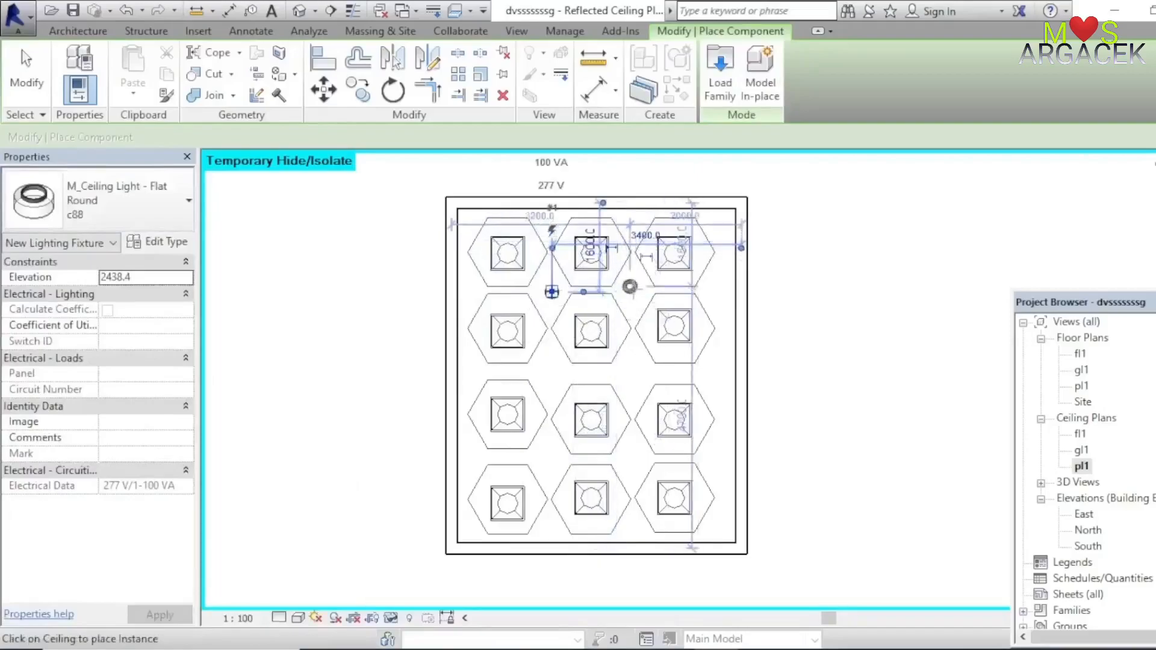
click(635, 287)
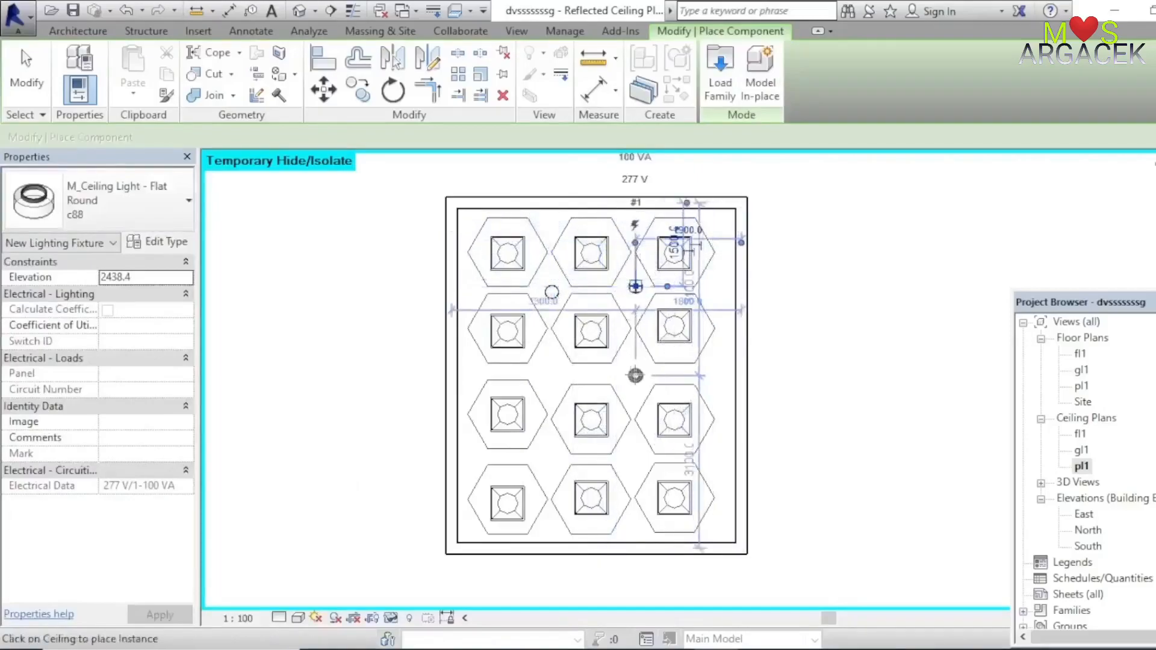
click(636, 376)
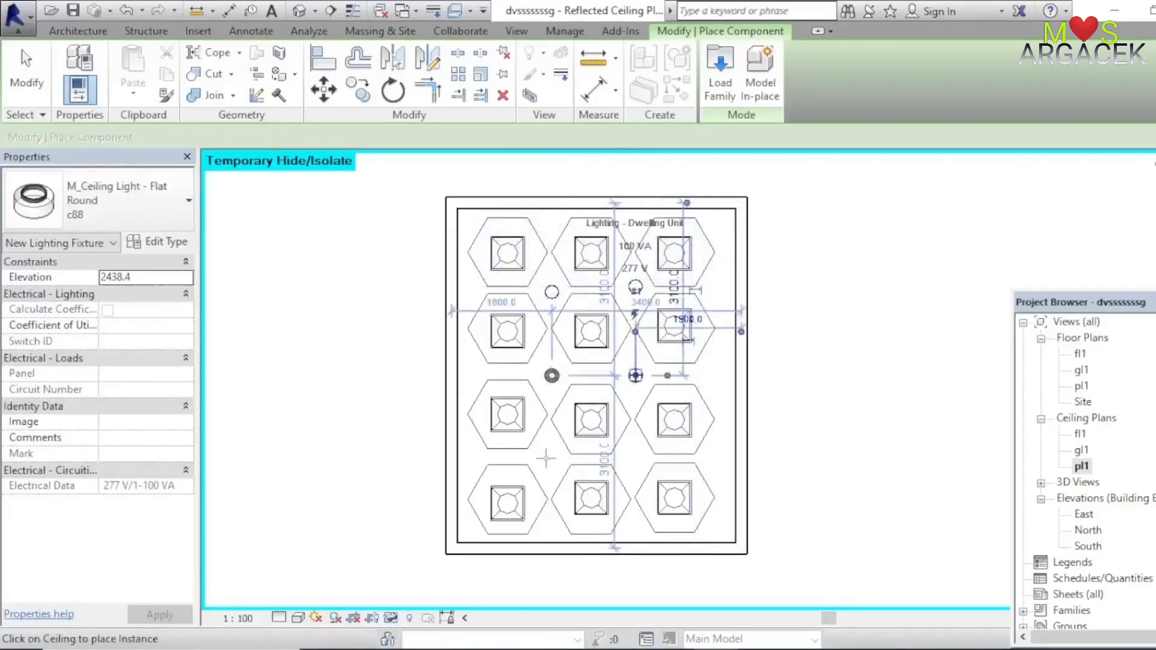
click(635, 460)
click(546, 460)
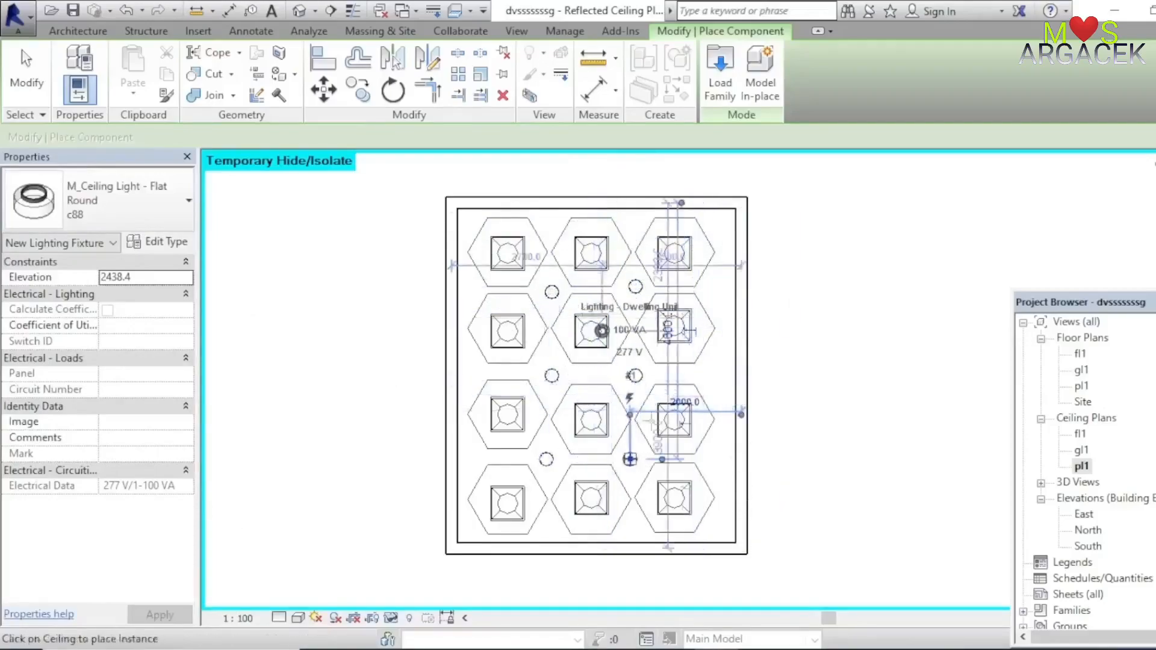
right_click(323, 331)
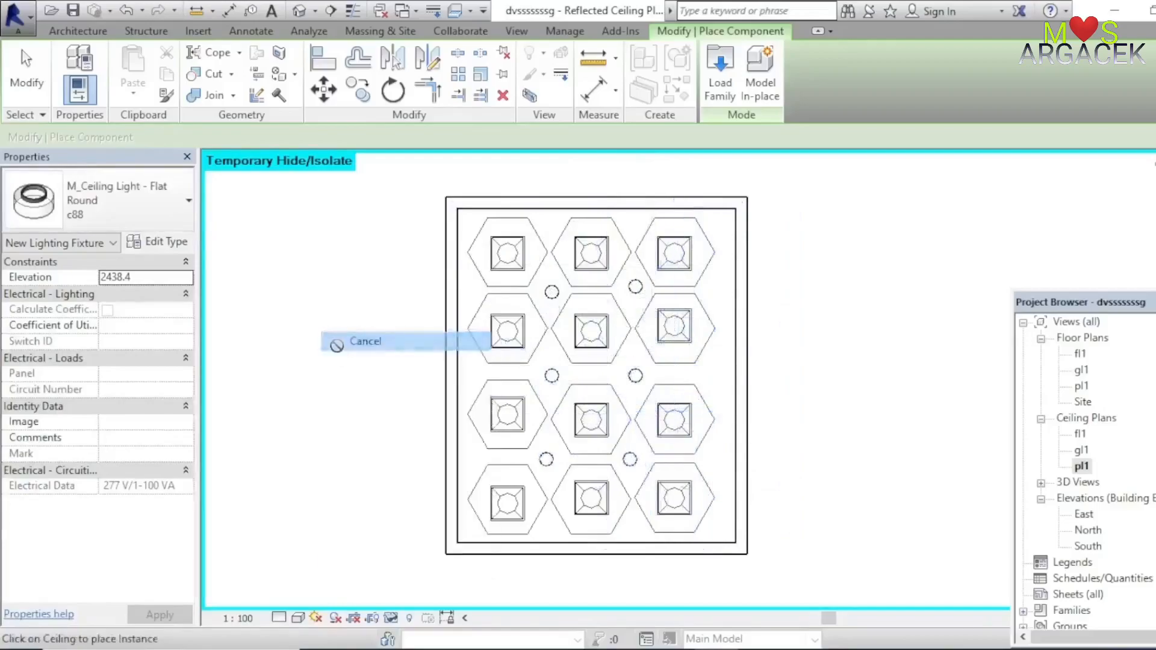
click(362, 341)
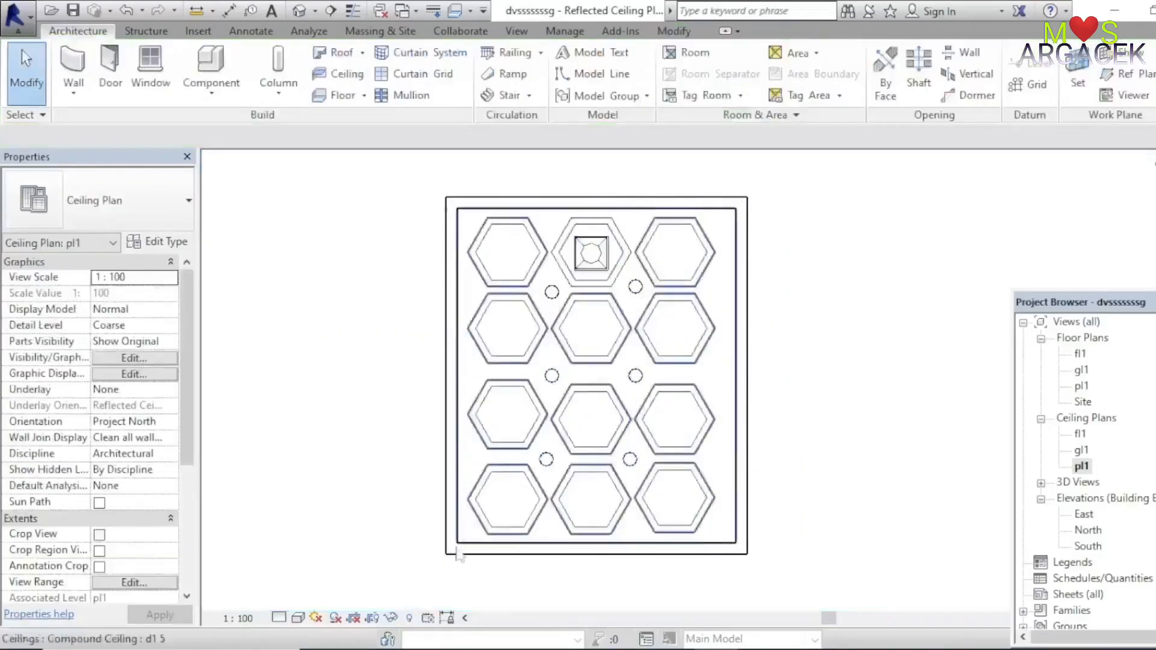
In the 3D view, inspect the layer materials and thicknesses of the upper d1 2 ceiling's assembly.
key(ctrl+Tab)
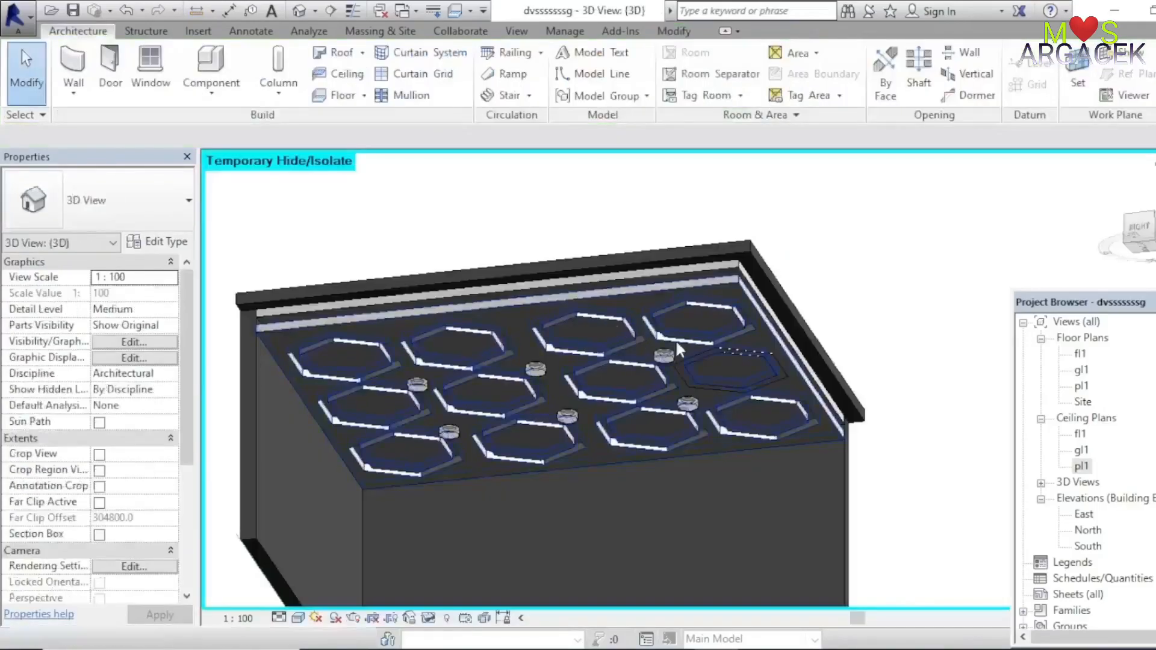
click(726, 272)
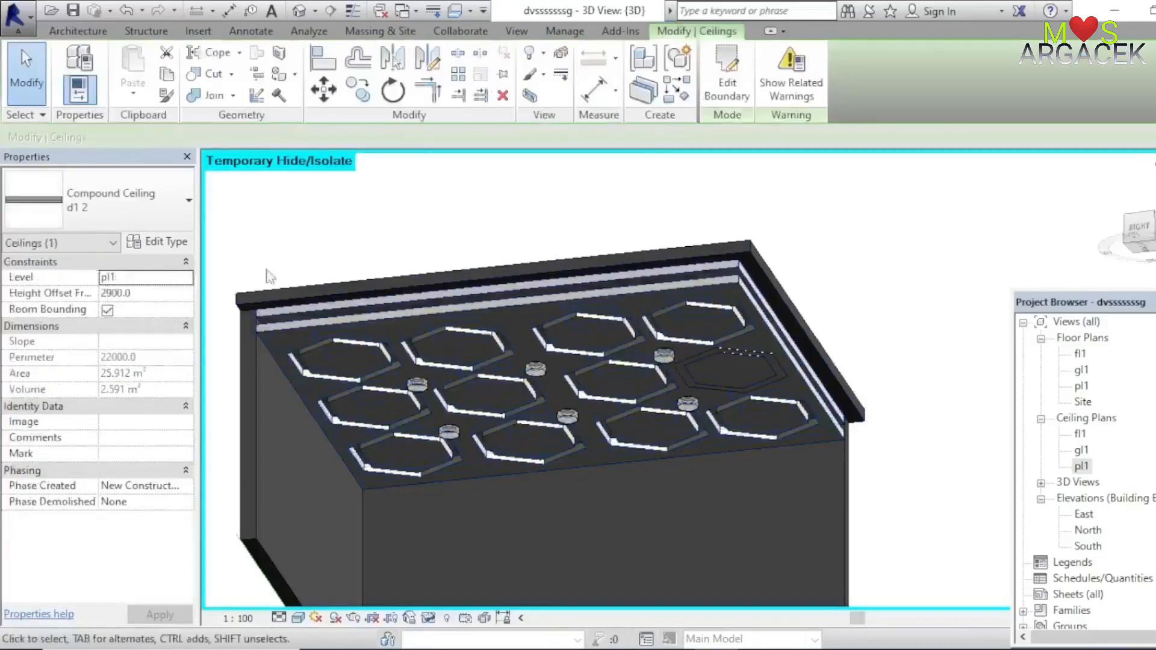
click(144, 242)
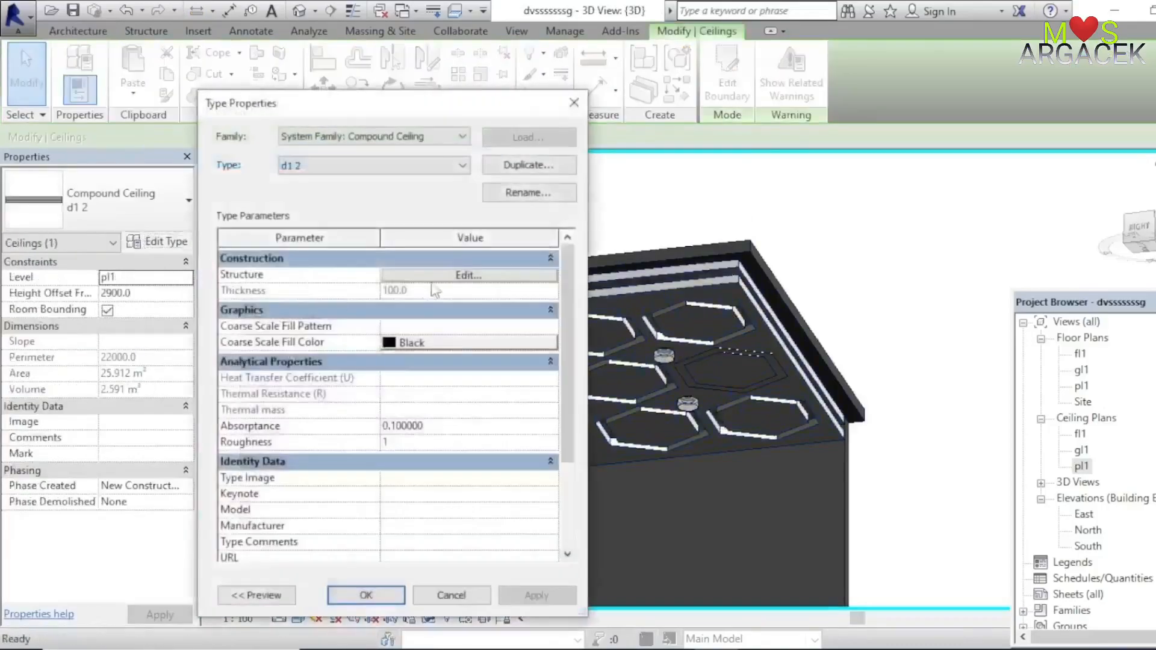
click(434, 277)
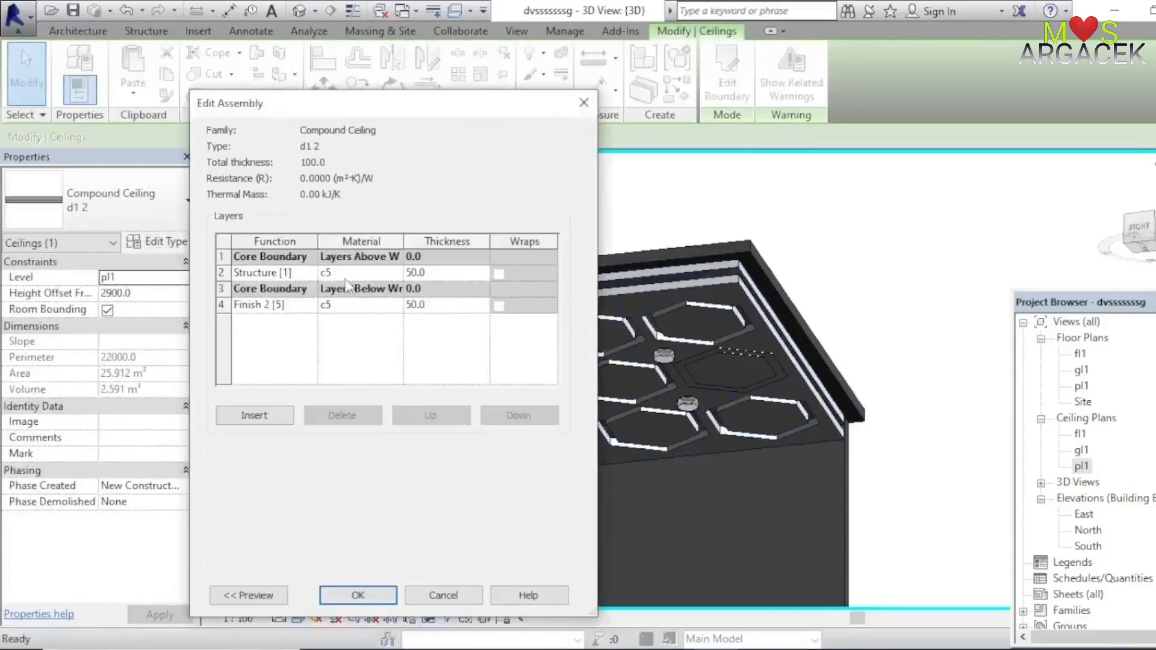
click(359, 597)
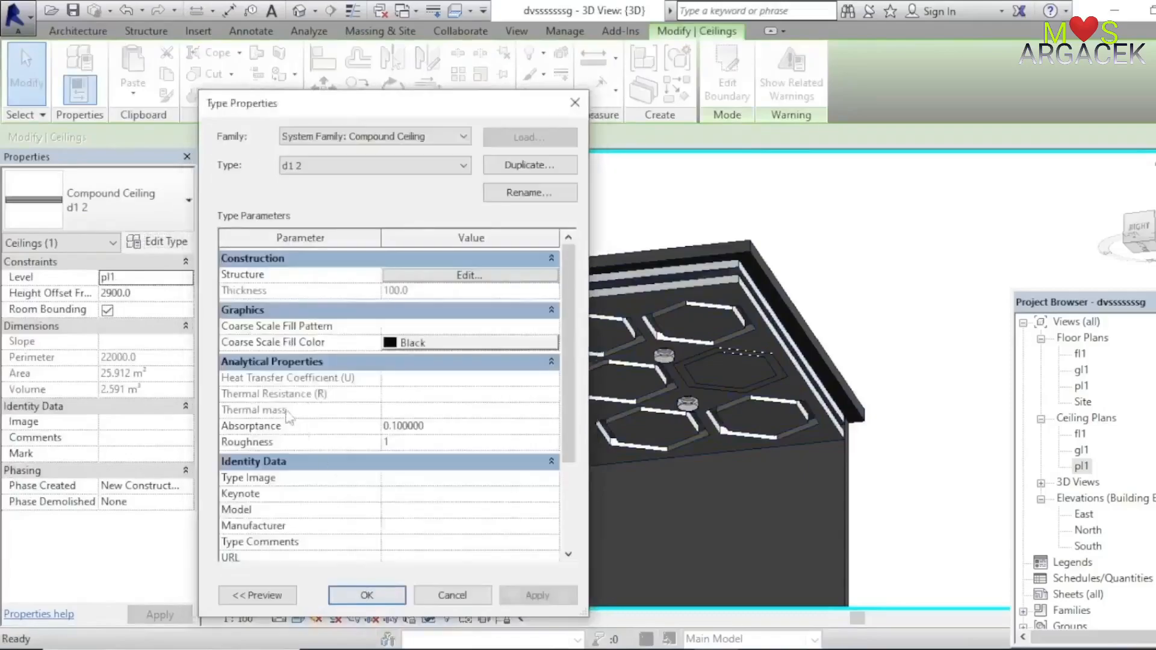
click(367, 596)
Inspect the layer assembly of the lower d1 5 hexagon-cutout ceiling and look at the whole ceiling from directly below.
click(506, 304)
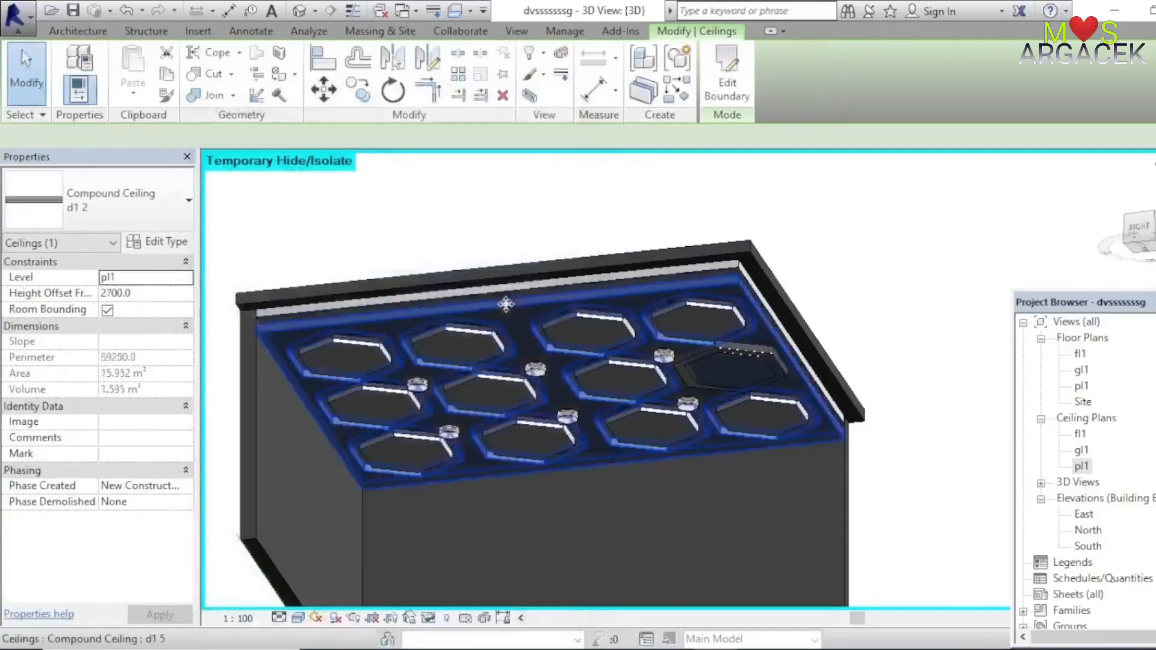
click(157, 242)
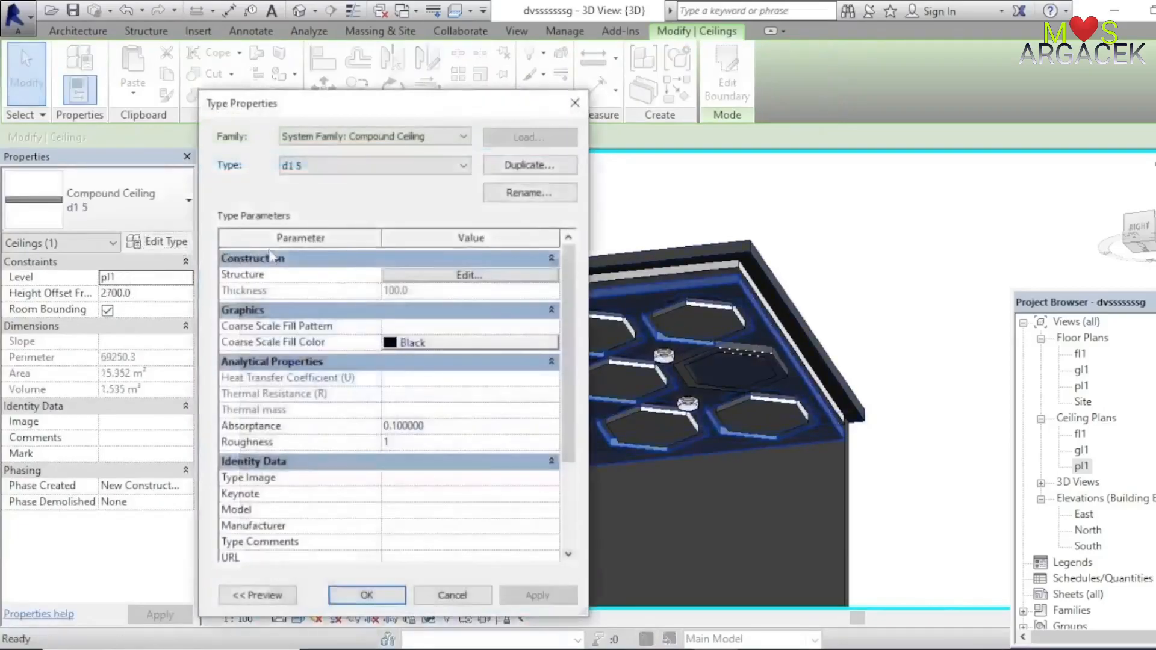
click(467, 276)
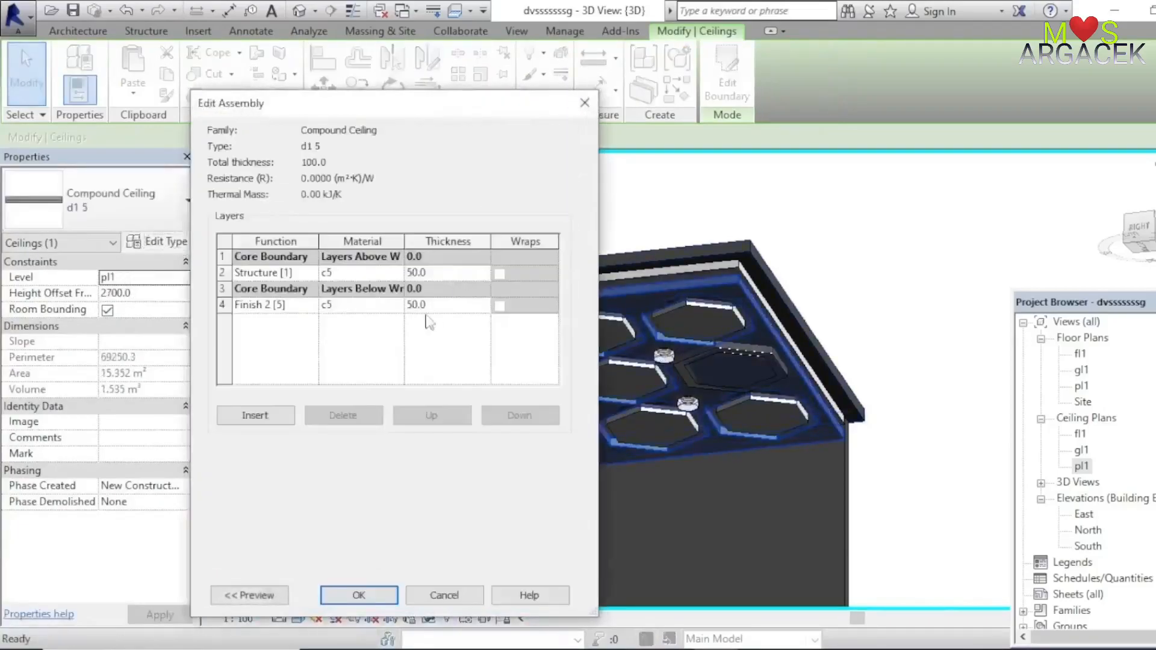
click(379, 602)
click(368, 595)
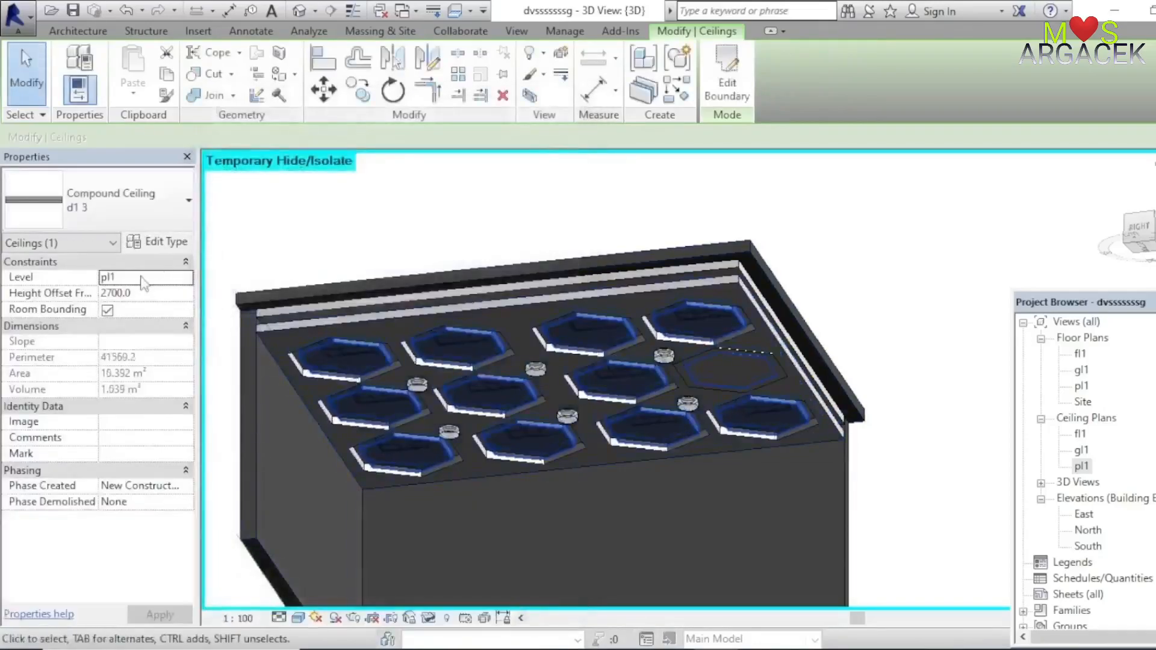
click(903, 253)
click(1139, 248)
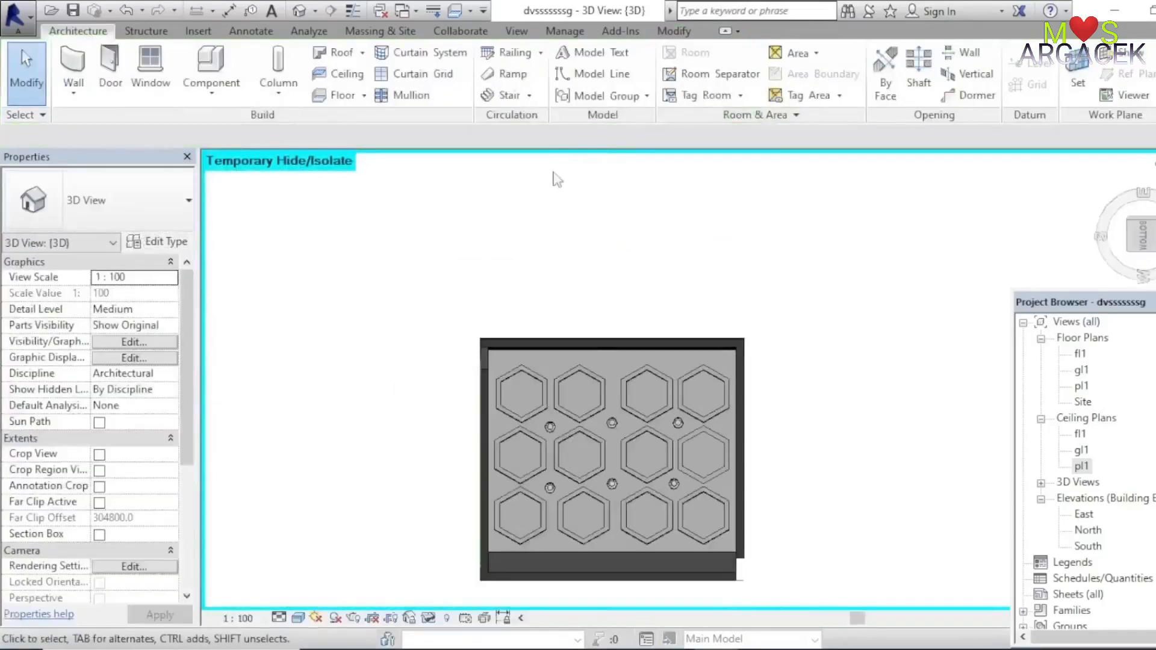
In floor plan pl1, place a perspective camera with a 1750 offset southeast of the room, targeting a point near the west wall.
scroll(604, 456, up, 2)
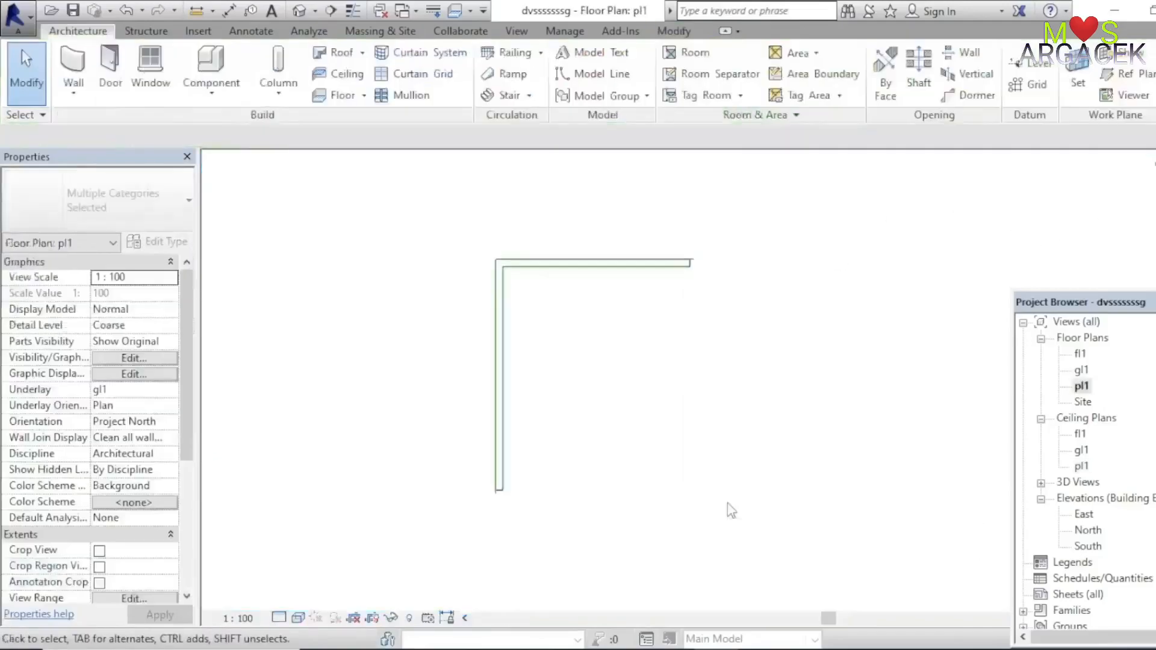
scroll(717, 418, up, 1)
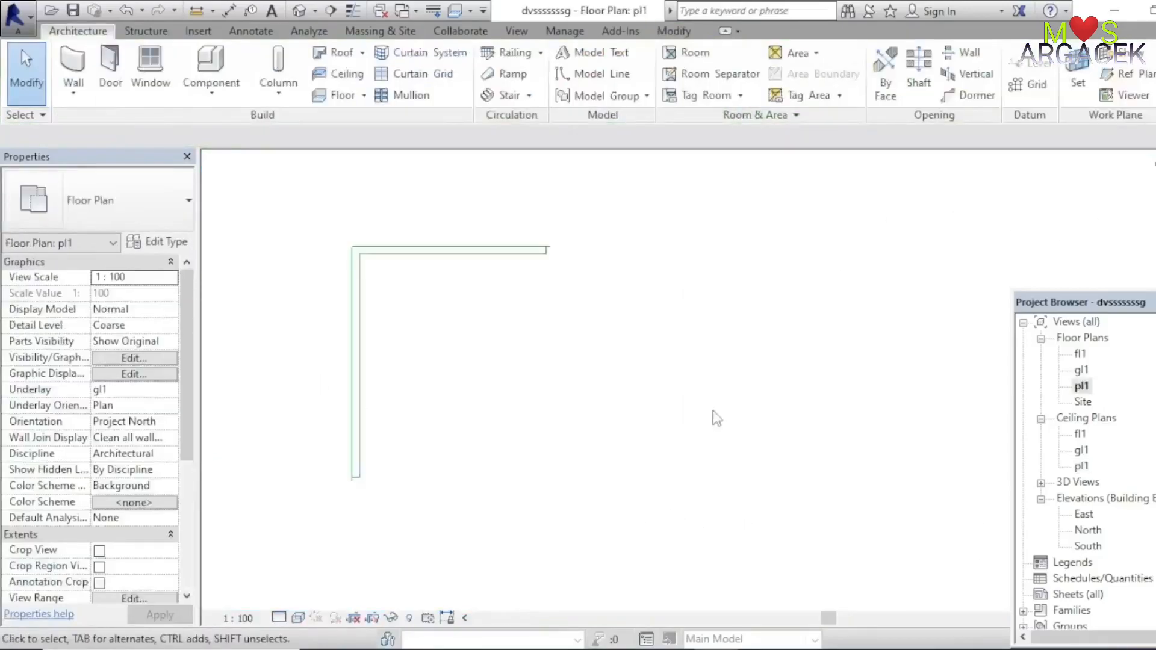
click(314, 12)
click(353, 53)
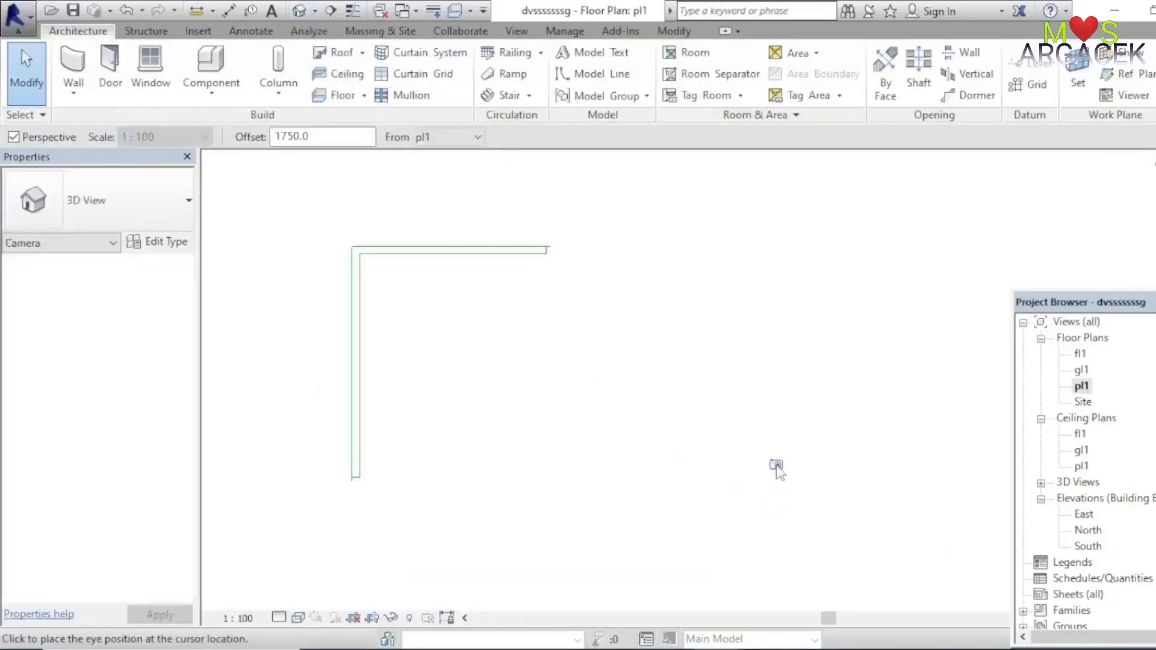
click(775, 464)
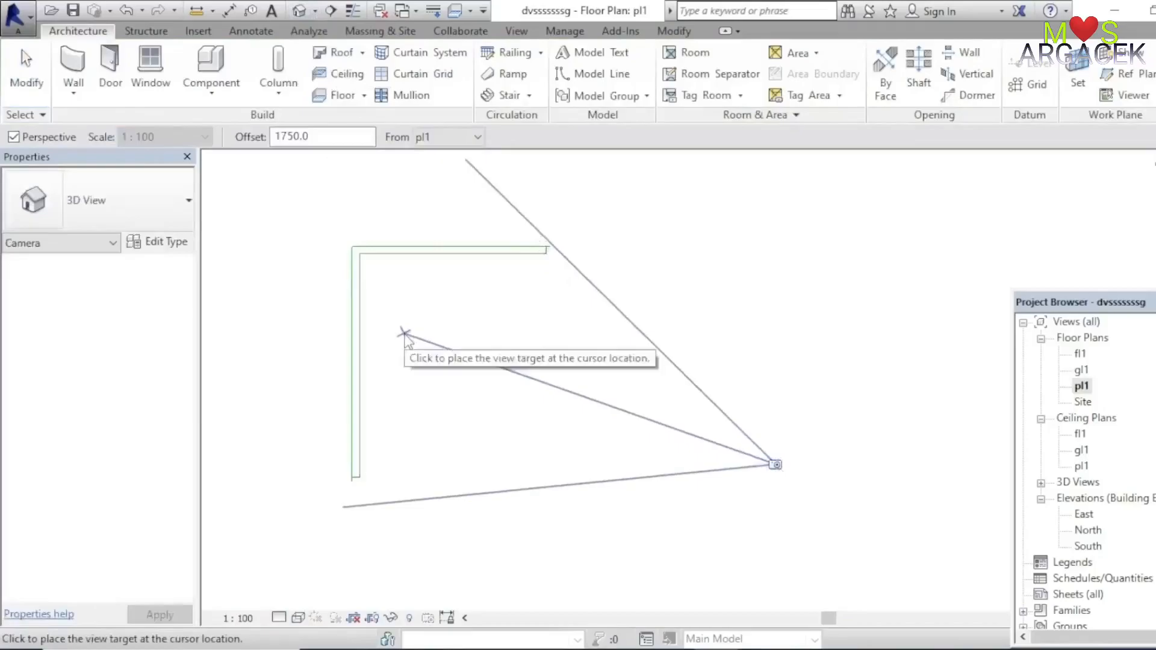
click(406, 341)
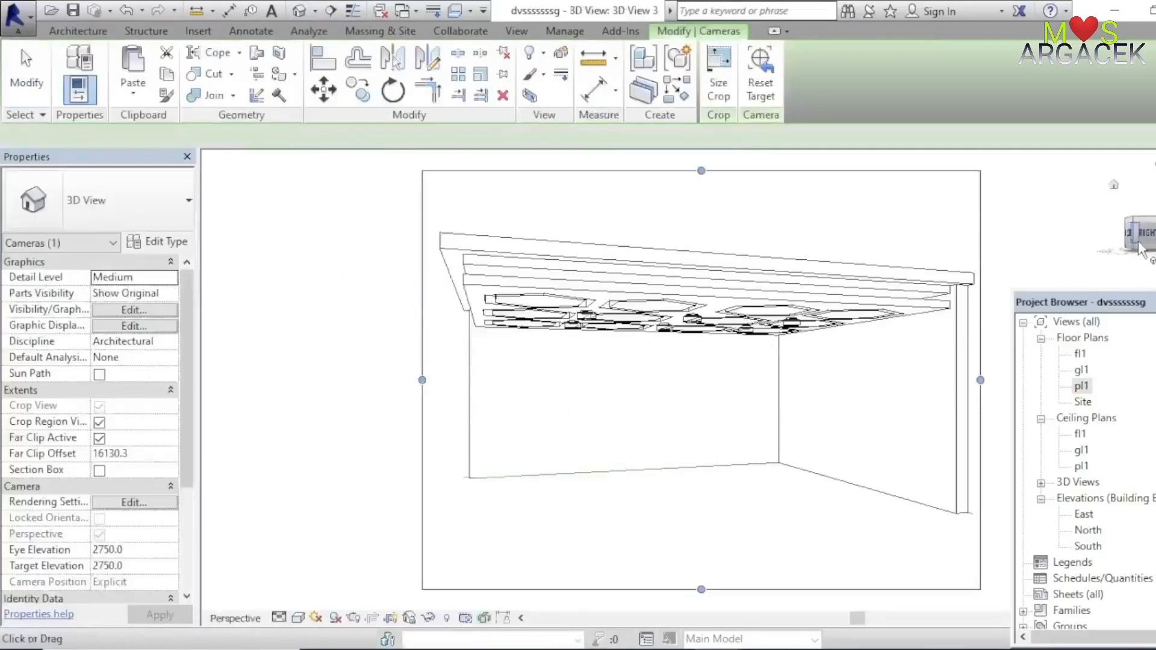
Turn the camera view up toward the hexagon ceiling with both side crop edges narrowed inward, and display it in a shaded visual style.
drag(1146, 237, 1128, 189)
drag(980, 321, 883, 322)
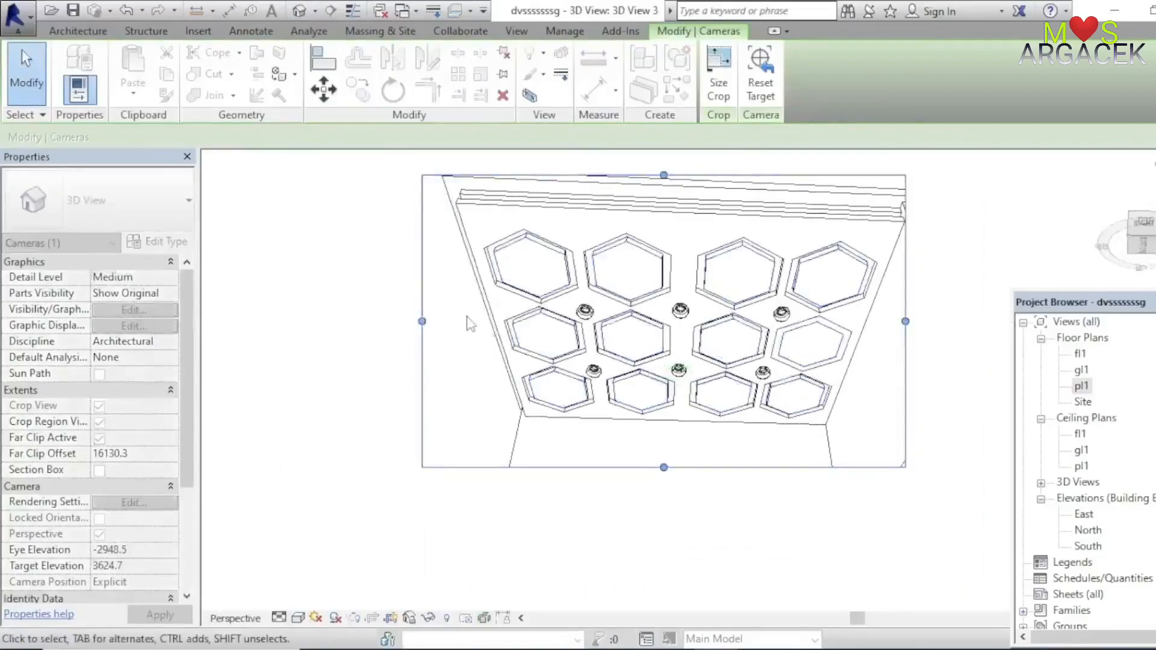
drag(422, 321, 457, 321)
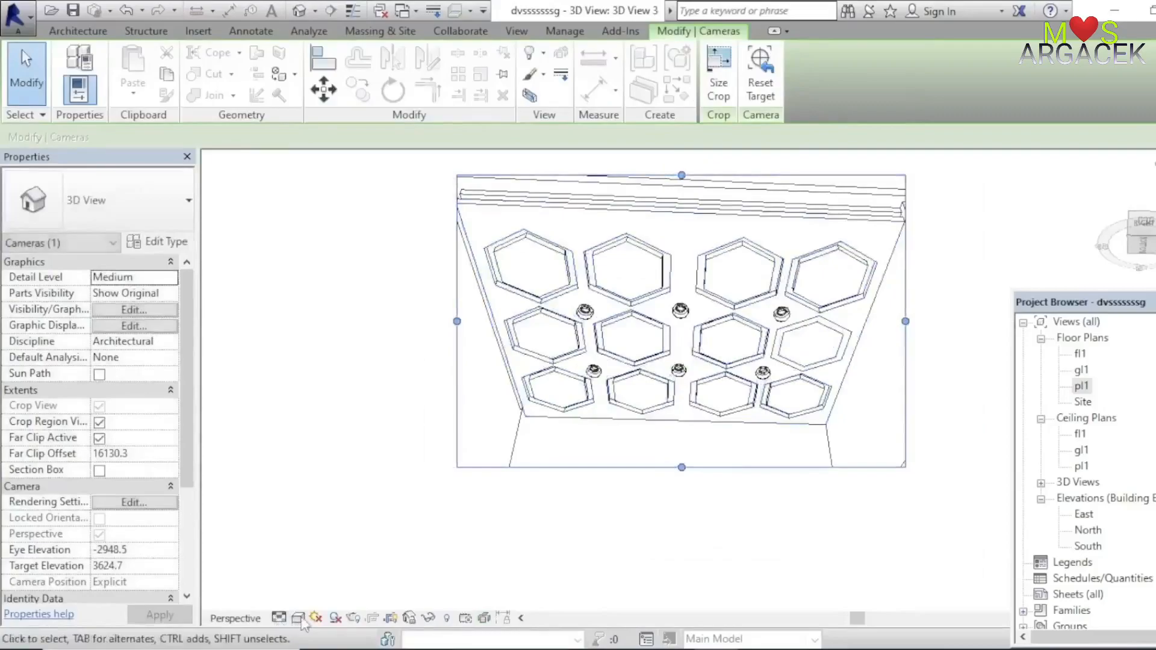
click(298, 617)
click(334, 580)
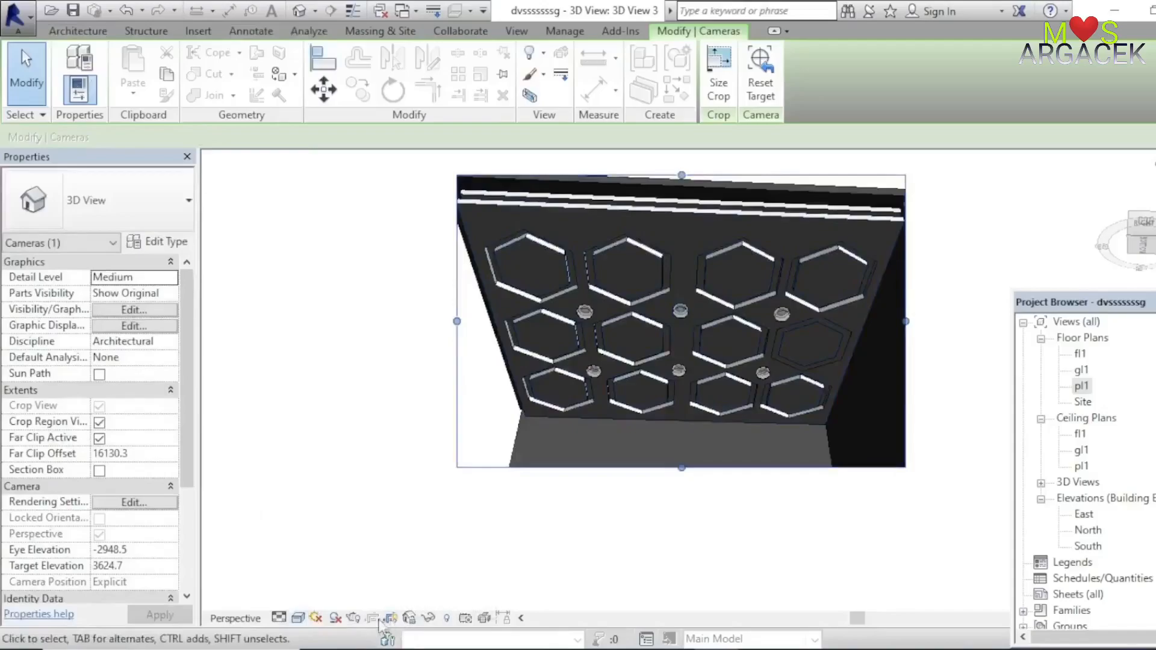
Render the camera view at 150 DPI printer resolution with the Interior: Artificial only lighting scheme, and examine the rendered image.
click(353, 617)
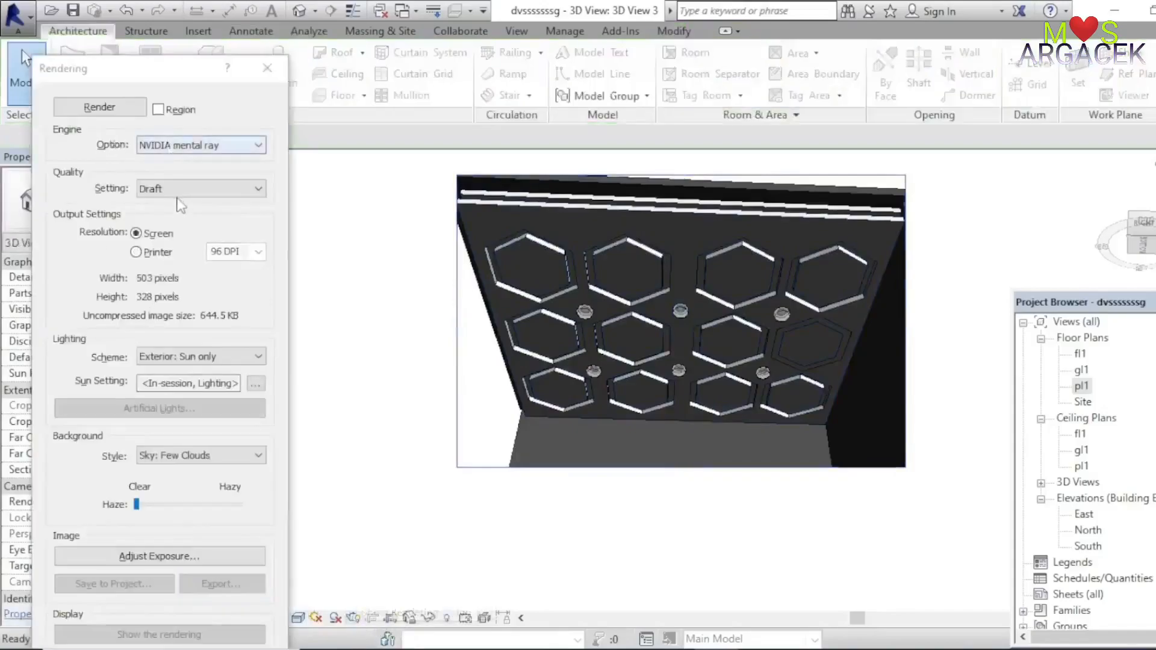
click(136, 252)
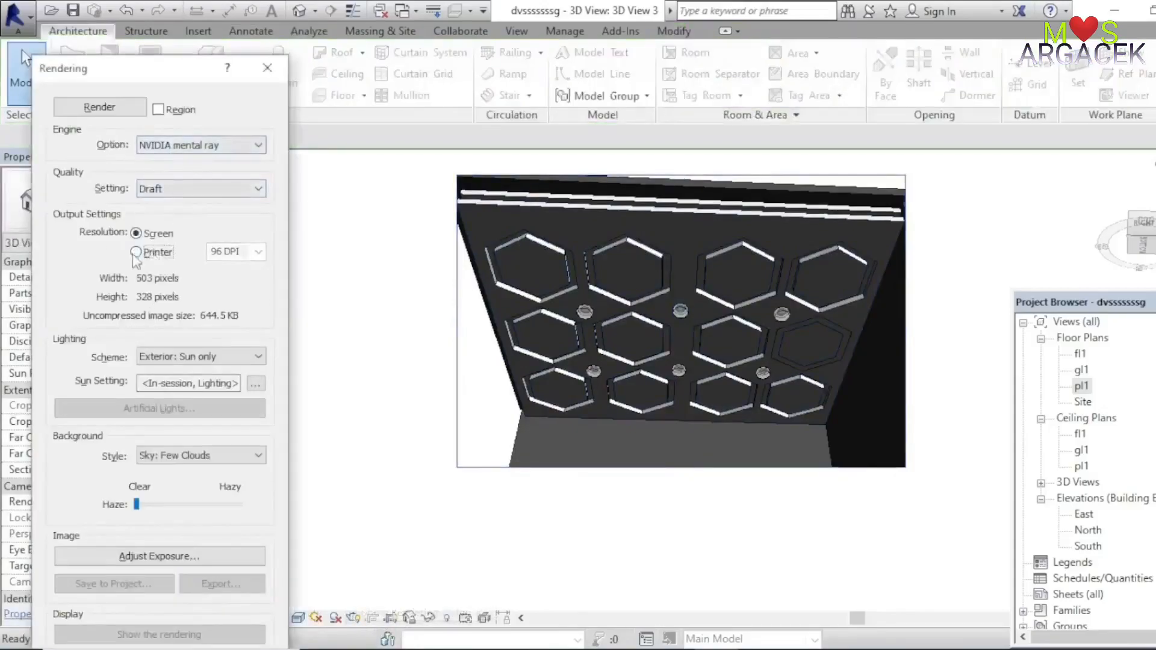
click(205, 357)
click(192, 438)
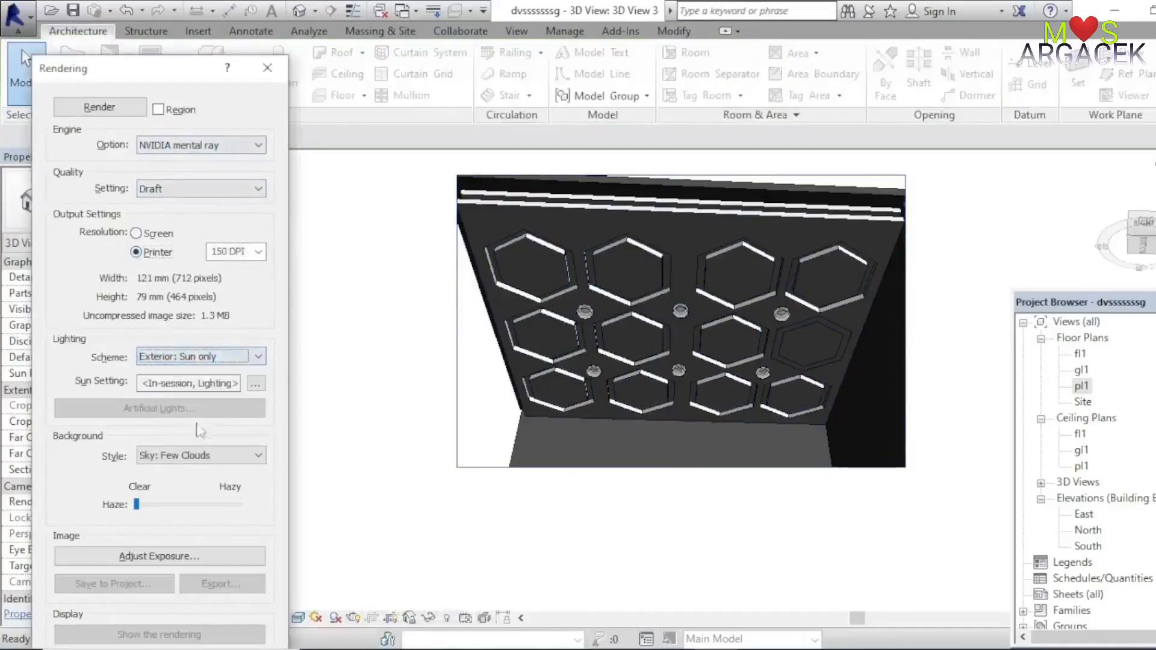
click(201, 362)
click(199, 430)
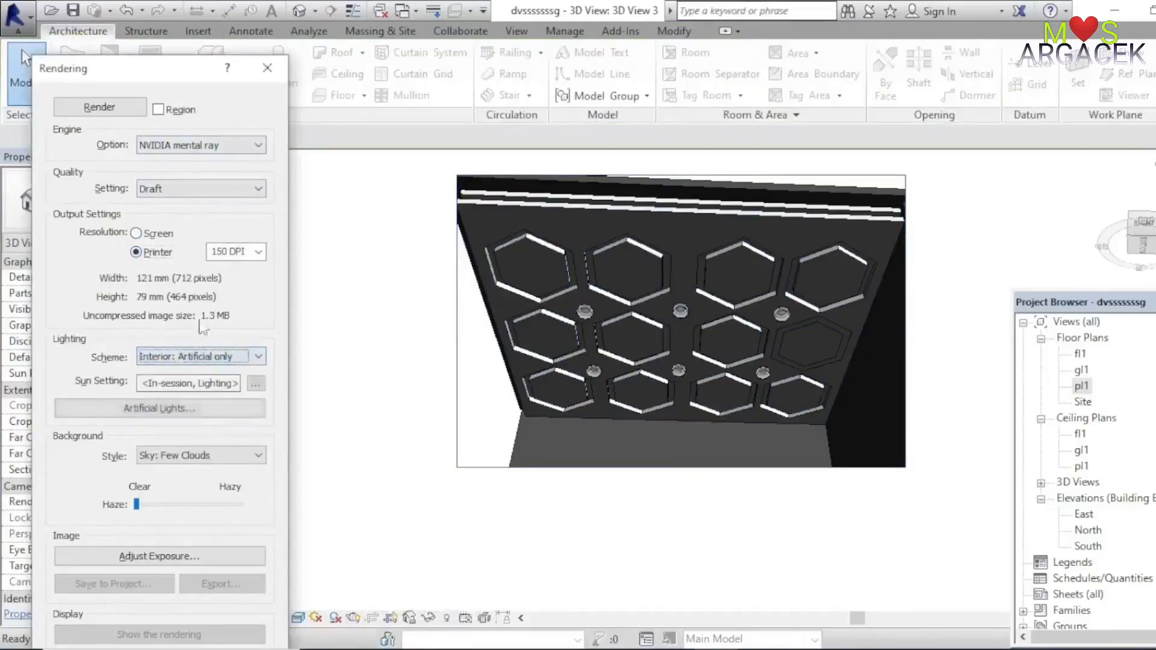
click(109, 113)
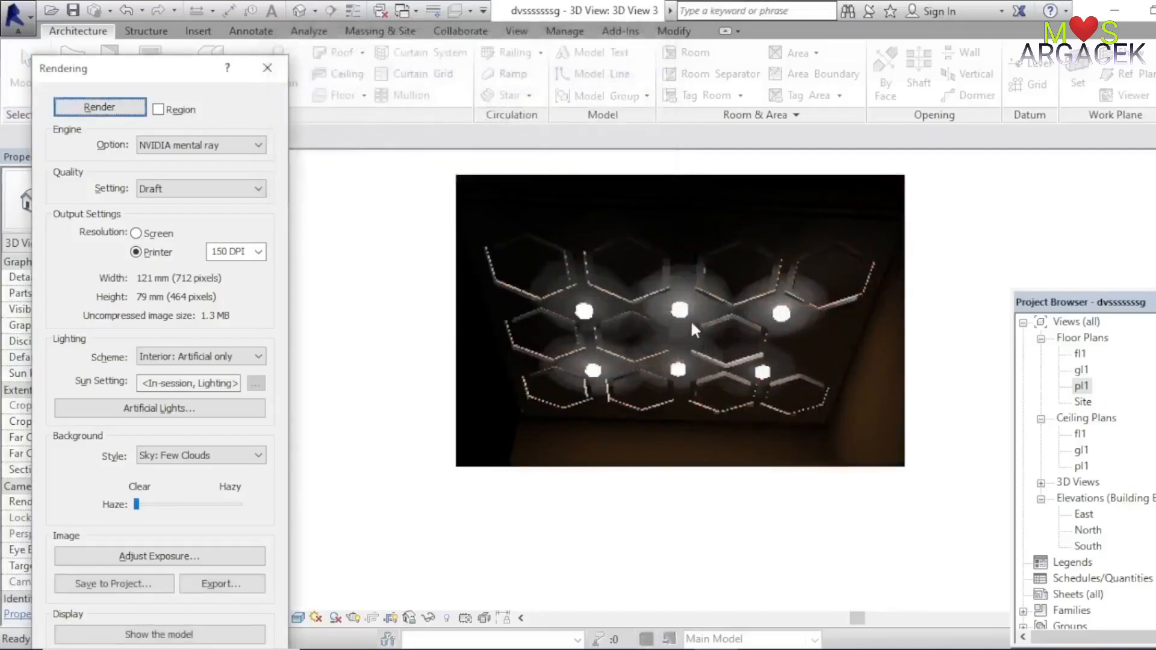
scroll(712, 285, up, 3)
scroll(608, 468, down, 2)
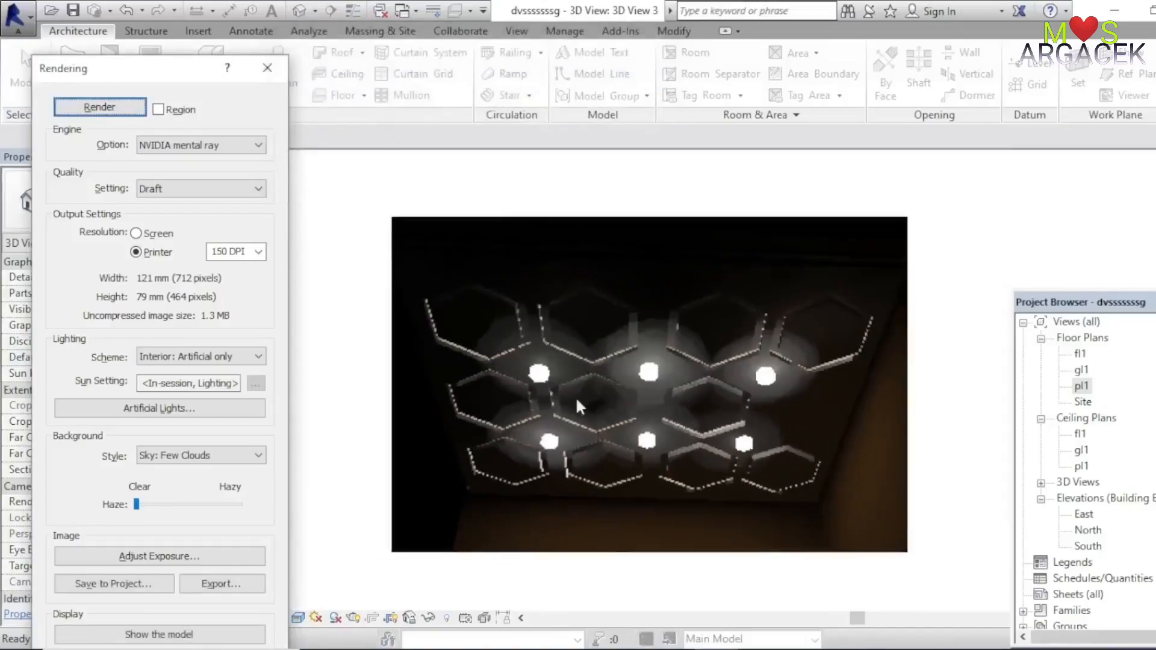